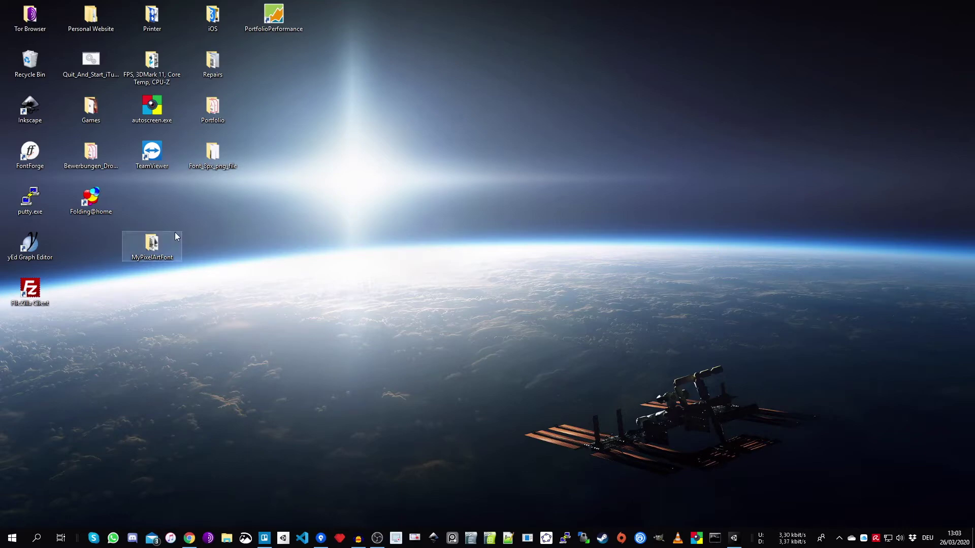
Step: Open the MyPixelArtFont folder on the desktop and locate its 12px FontForge project and TrueType font file
double_click(152, 245)
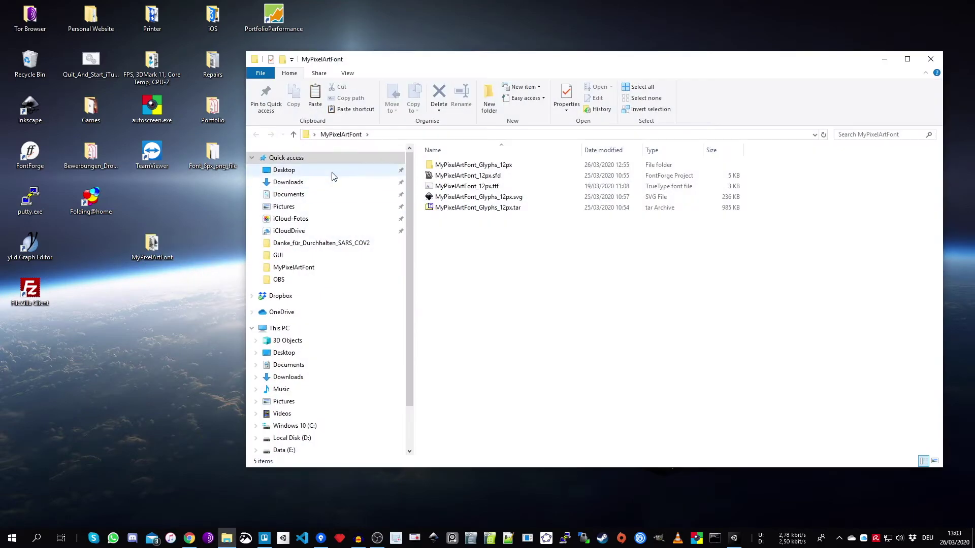
drag(404, 65, 354, 57)
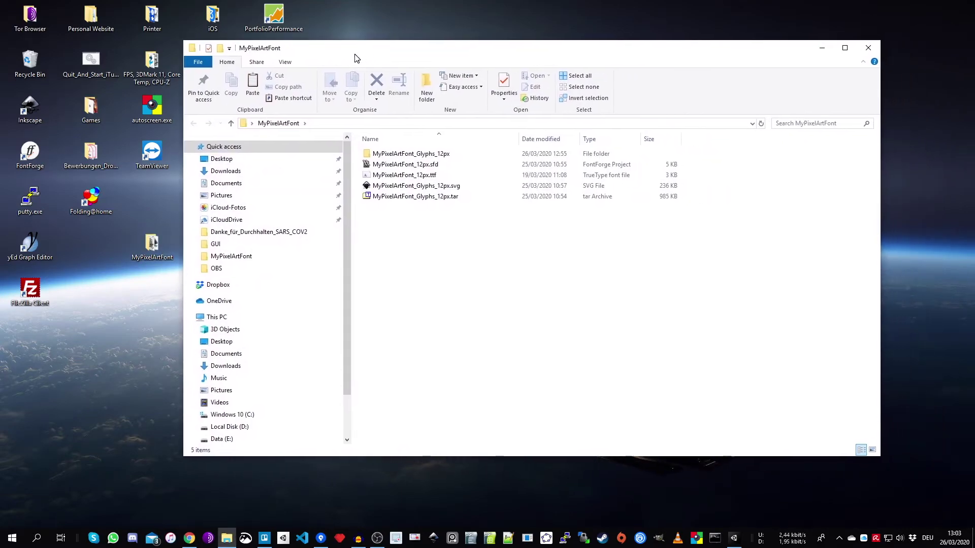
click(419, 164)
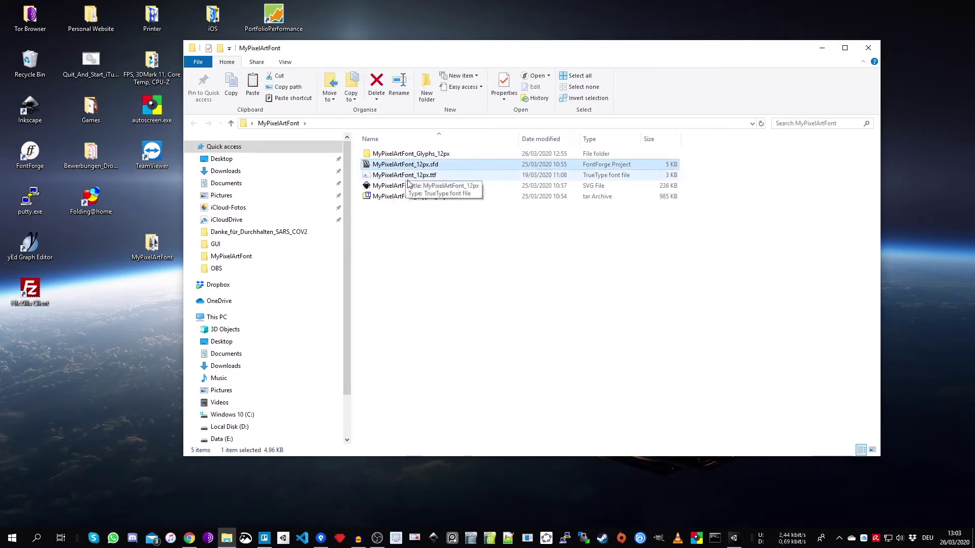
click(408, 179)
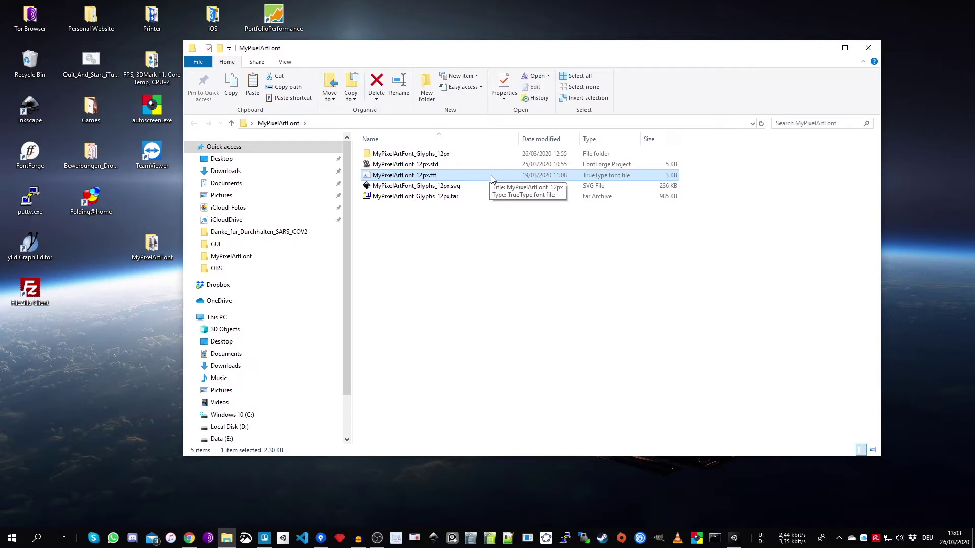
click(458, 165)
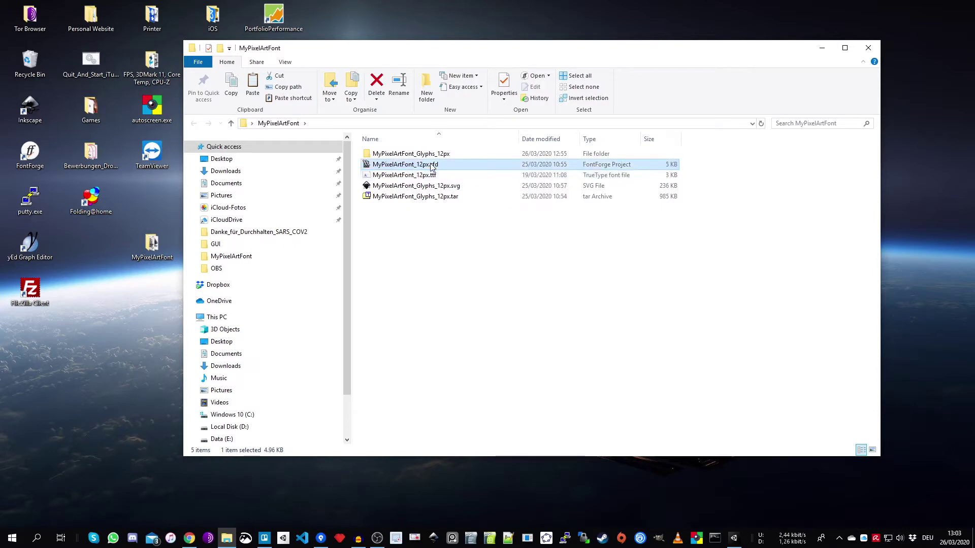
click(462, 177)
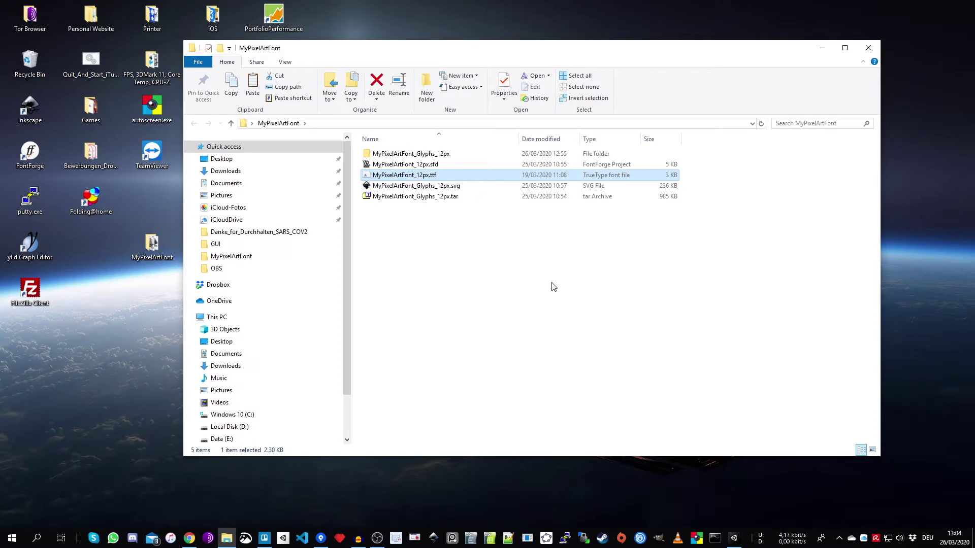
Step: Switch to the Unity project and deactivate the Canvas object in SampleScene
click(693, 408)
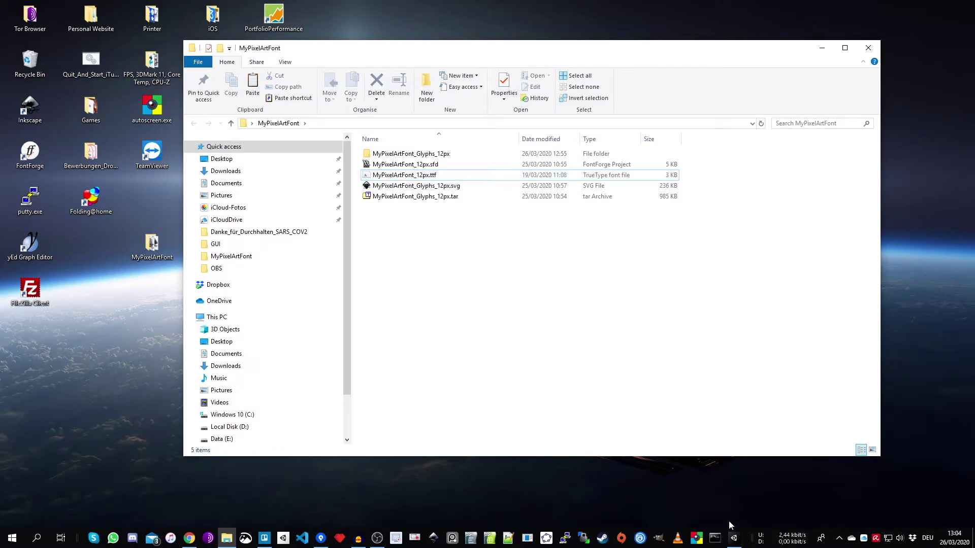
click(736, 539)
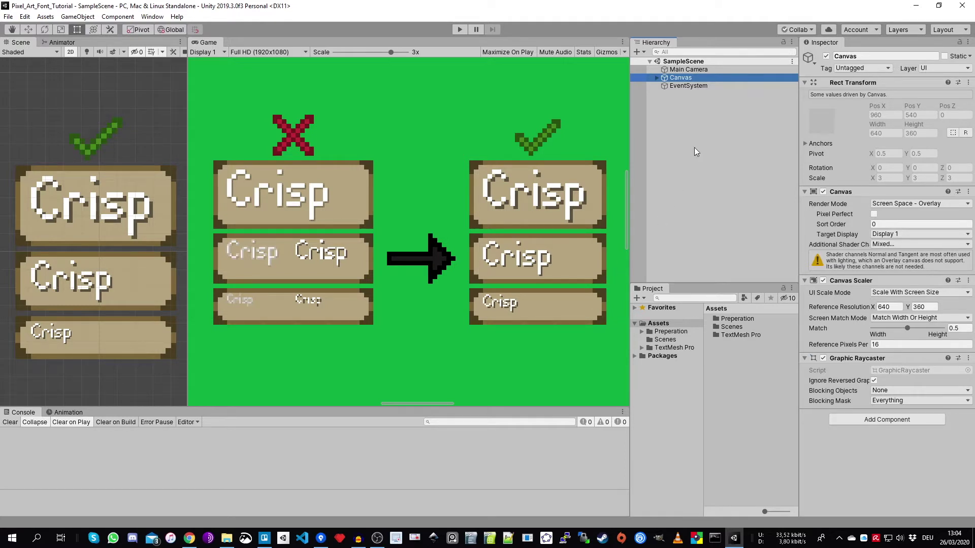
click(826, 56)
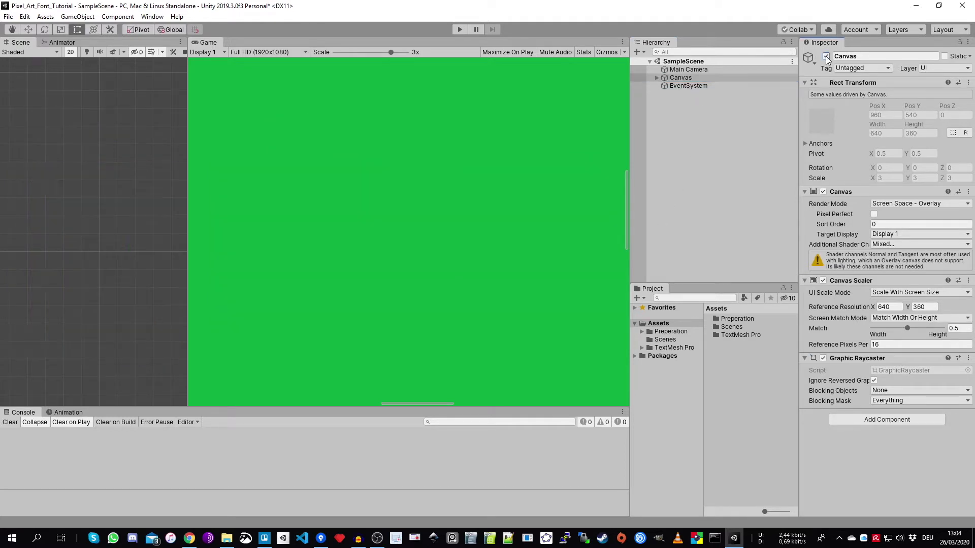
Step: Create a folder named Fonts directly under Assets
click(662, 324)
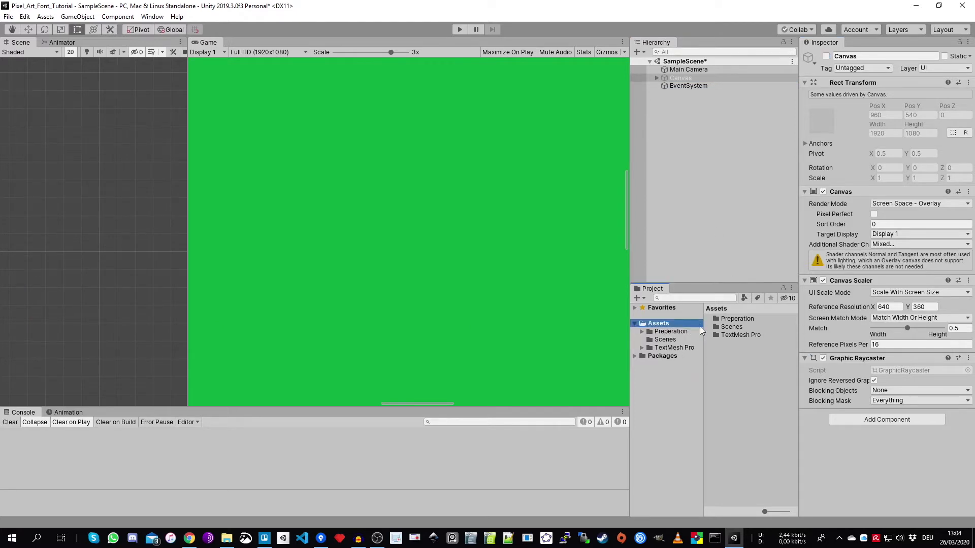
right_click(728, 362)
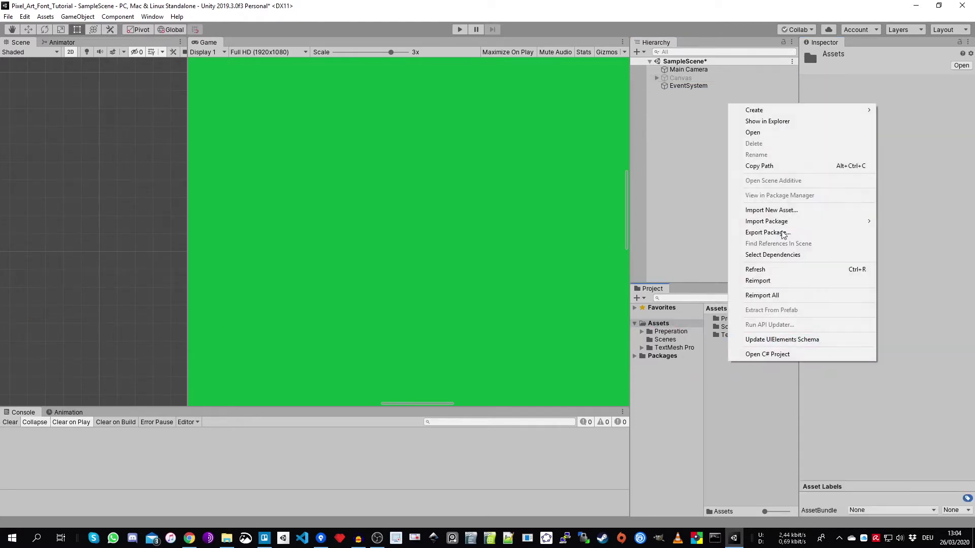
mouse_move(821, 113)
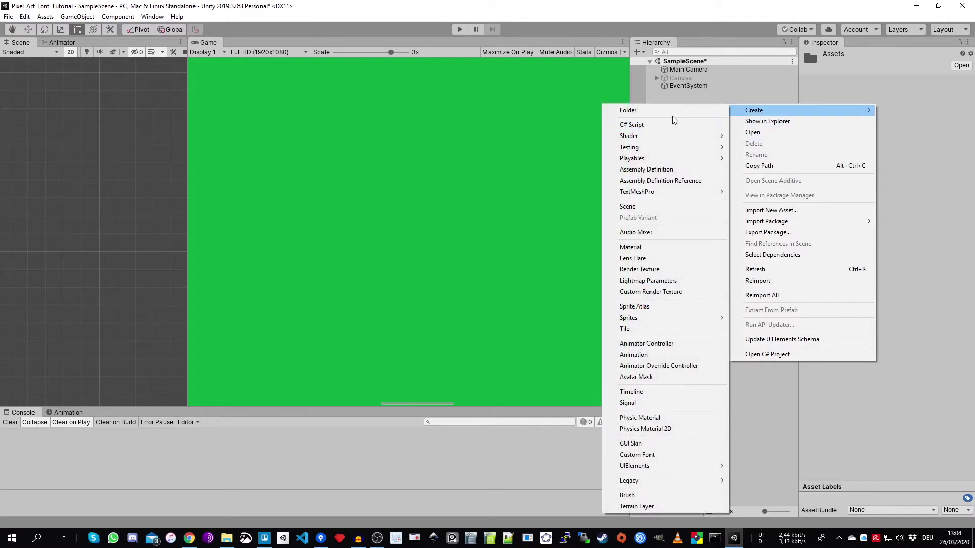
click(680, 110)
text(Fonts)
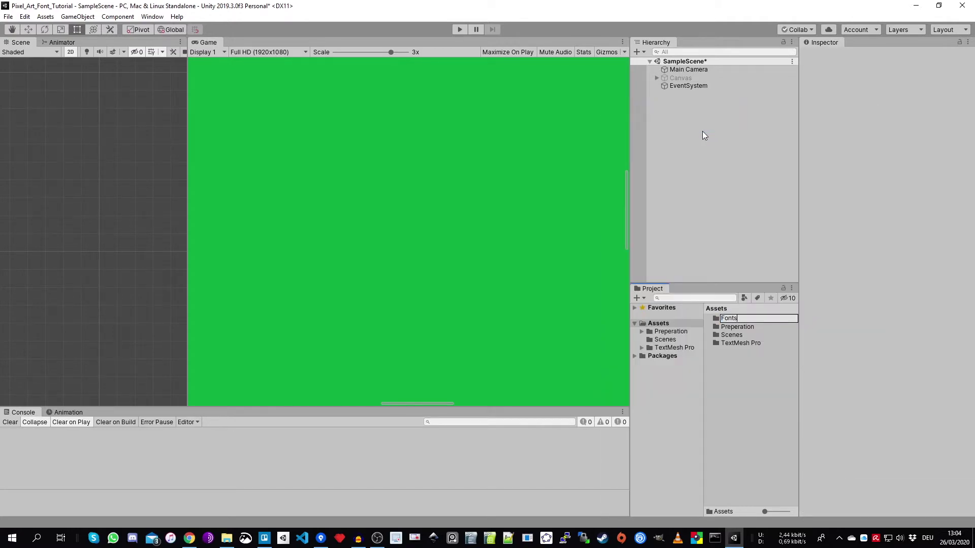
key(Return)
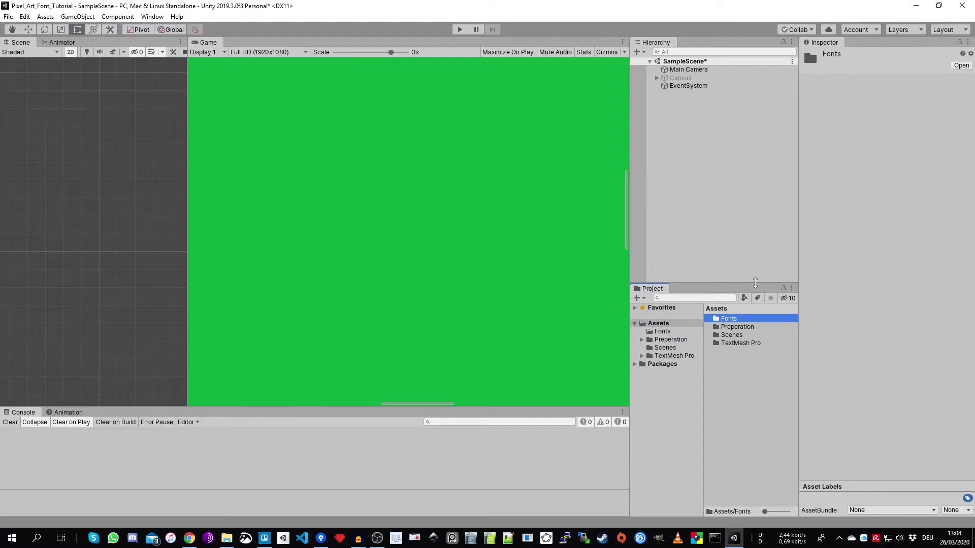
Step: Create a subfolder named FontFiles inside the Fonts folder
right_click(731, 341)
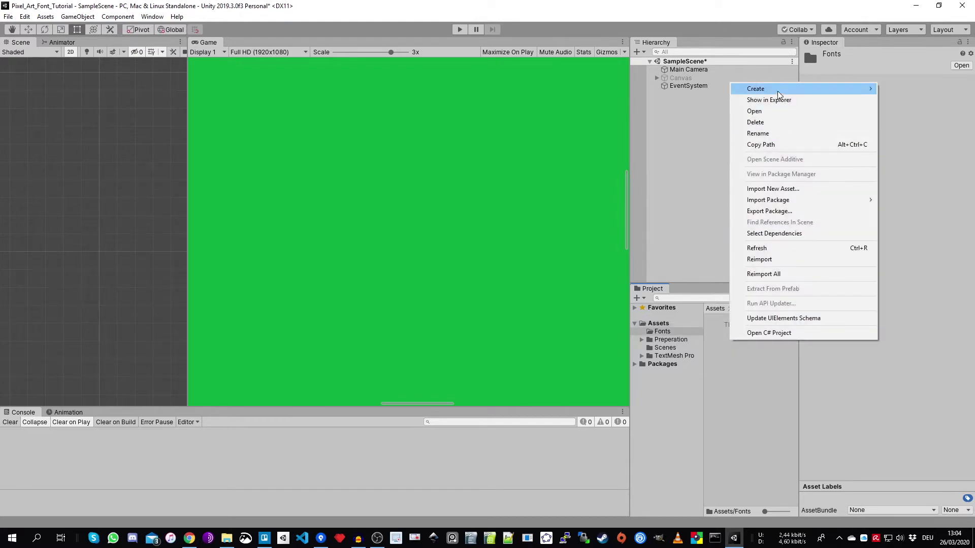
mouse_move(788, 89)
click(705, 89)
text(Font)
key(Return)
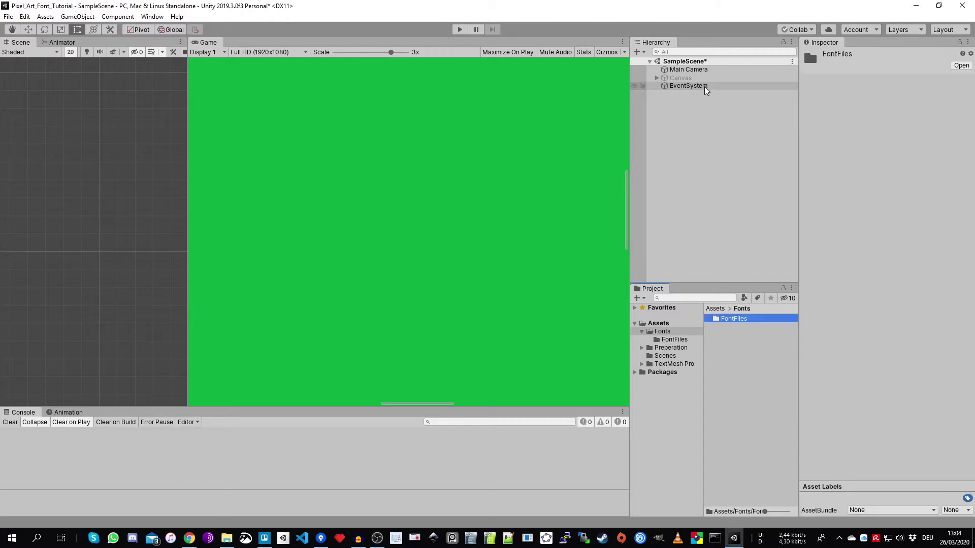
Step: Create a second subfolder named FontAssets inside the Fonts folder
right_click(760, 364)
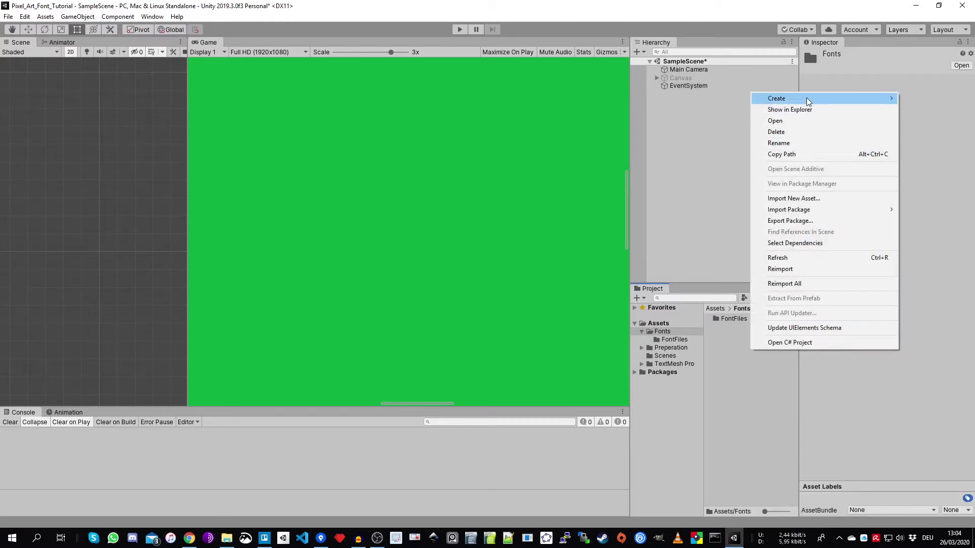
mouse_move(808, 102)
click(721, 99)
text(FontAssets)
key(Return)
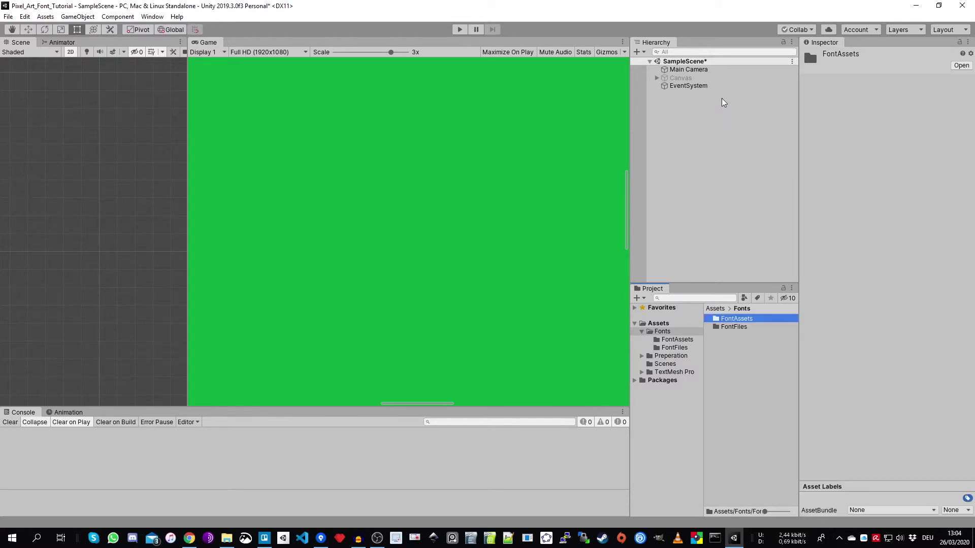
Step: Import MyPixelArtFont_12px.ttf from the MyPixelArtFont folder in File Explorer into the project's FontFiles folder
double_click(750, 329)
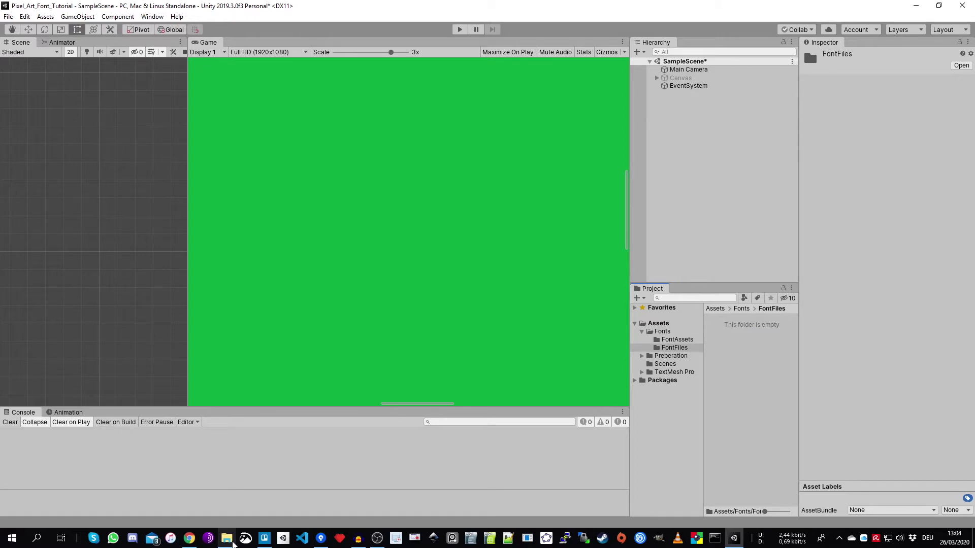
click(231, 544)
drag(459, 70, 291, 32)
drag(247, 153, 762, 383)
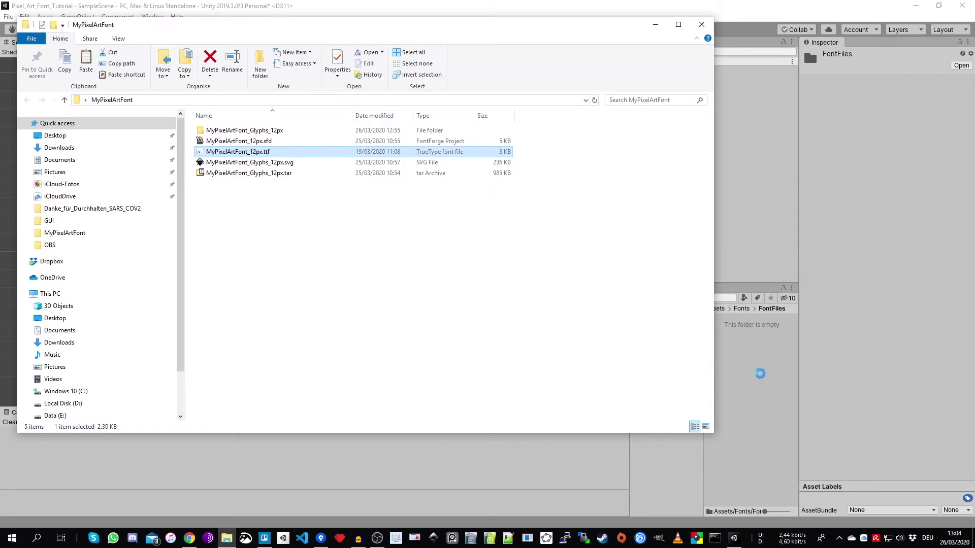
click(655, 25)
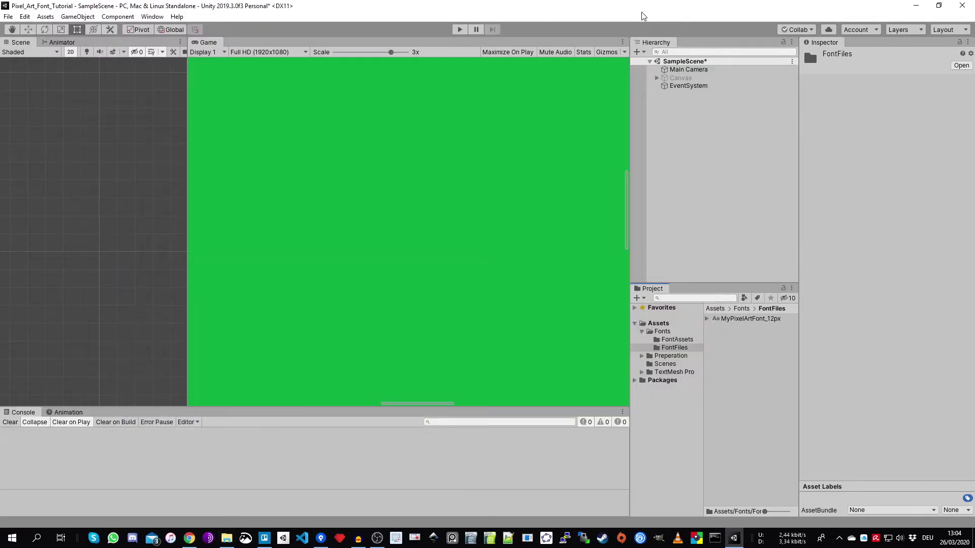
Step: Inspect the Main Camera's orthographic size setting
click(689, 70)
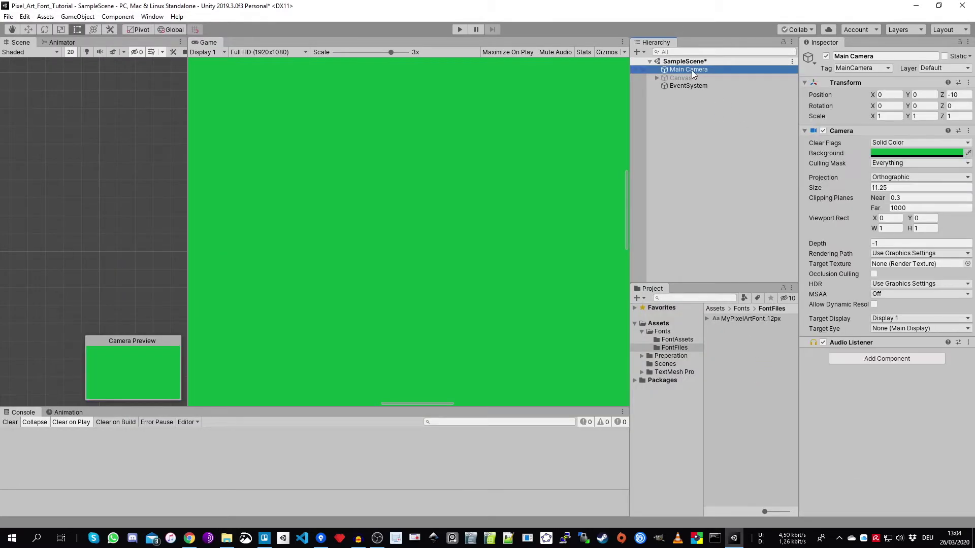
click(881, 187)
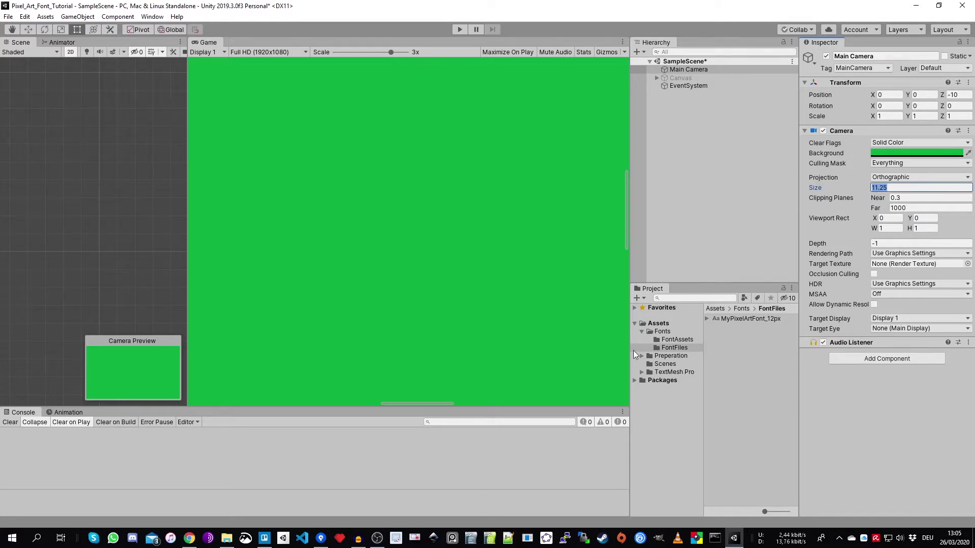
Step: Open MyPixelArtFont_Glyphs_12px.svg in Inkscape, show the orthographic size formula layer and examine the formula
click(227, 539)
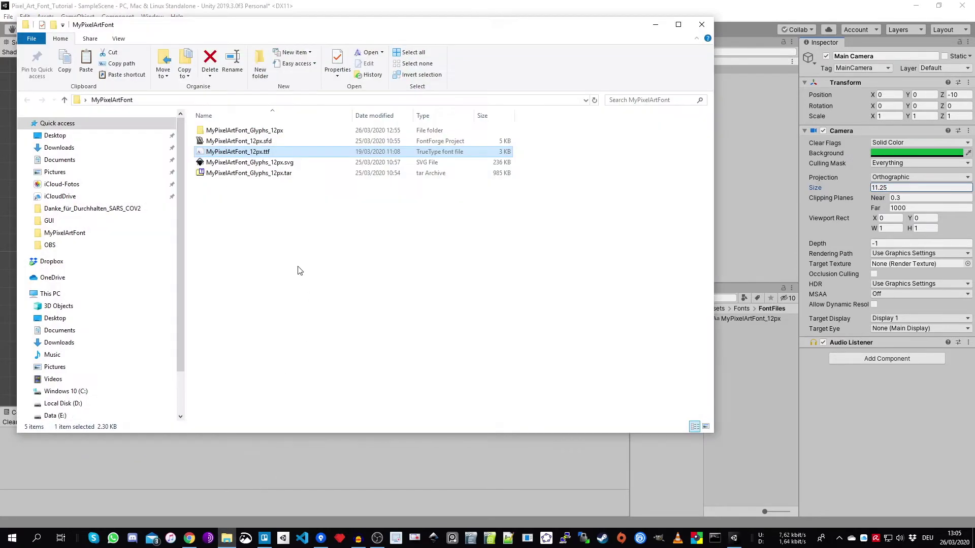
click(249, 163)
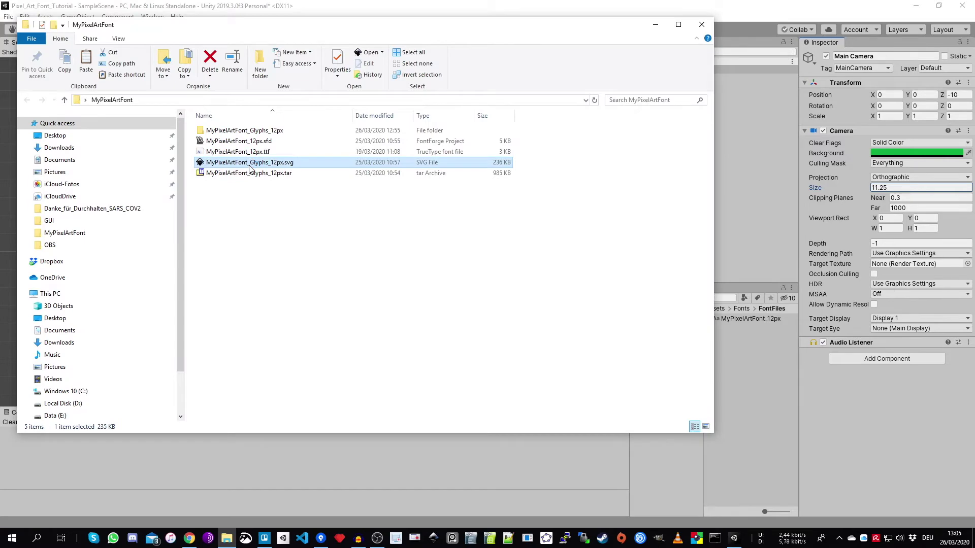
double_click(249, 164)
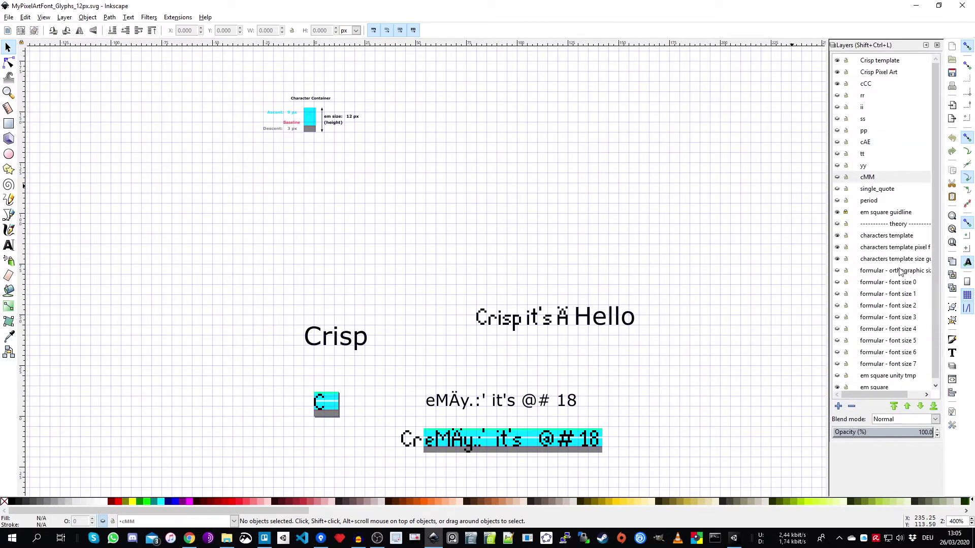
click(900, 272)
click(837, 270)
key(ctrl+Right)
key(ctrl+Up)
ctrl+scroll(512, 183, up, 5)
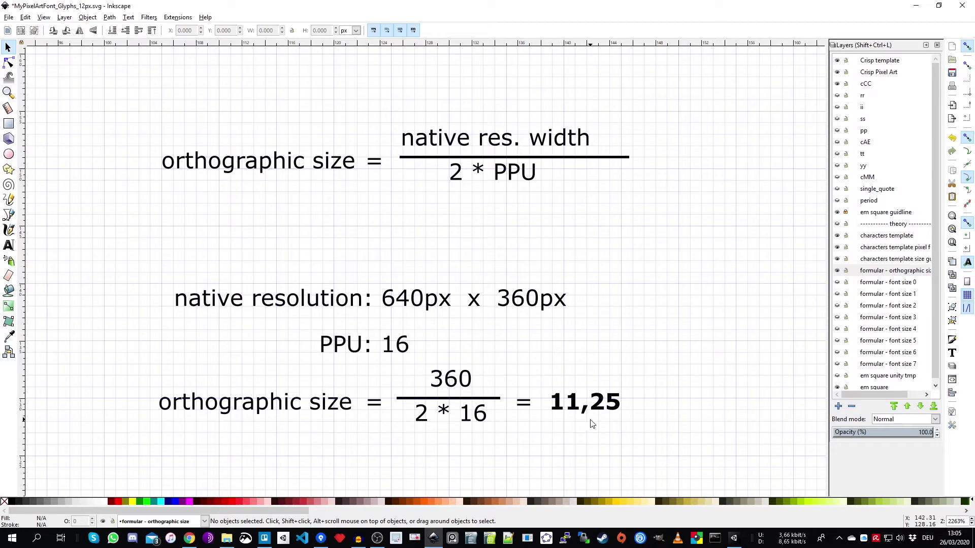
Step: Return to Unity, recheck the Main Camera's size and locate the TextMesh Pro folder under Assets
click(735, 539)
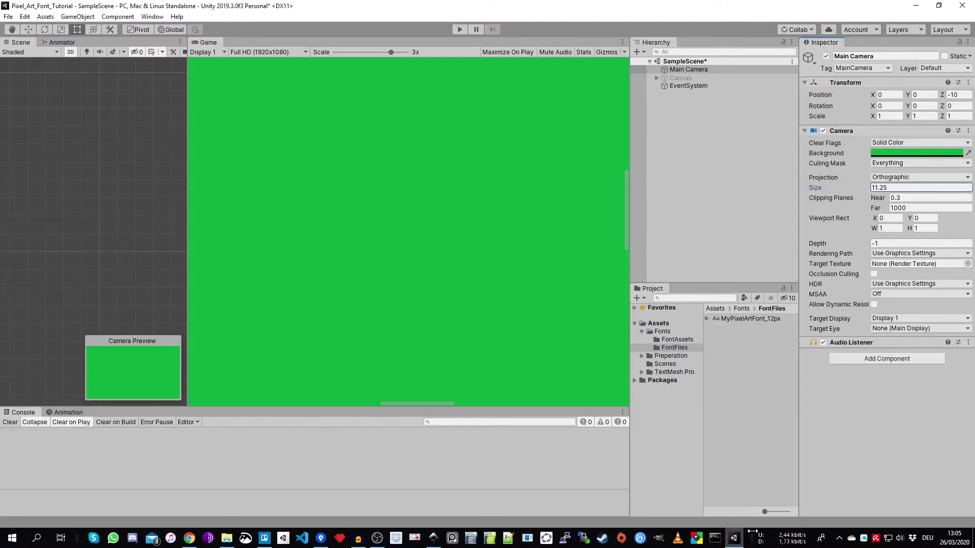
click(889, 188)
click(672, 336)
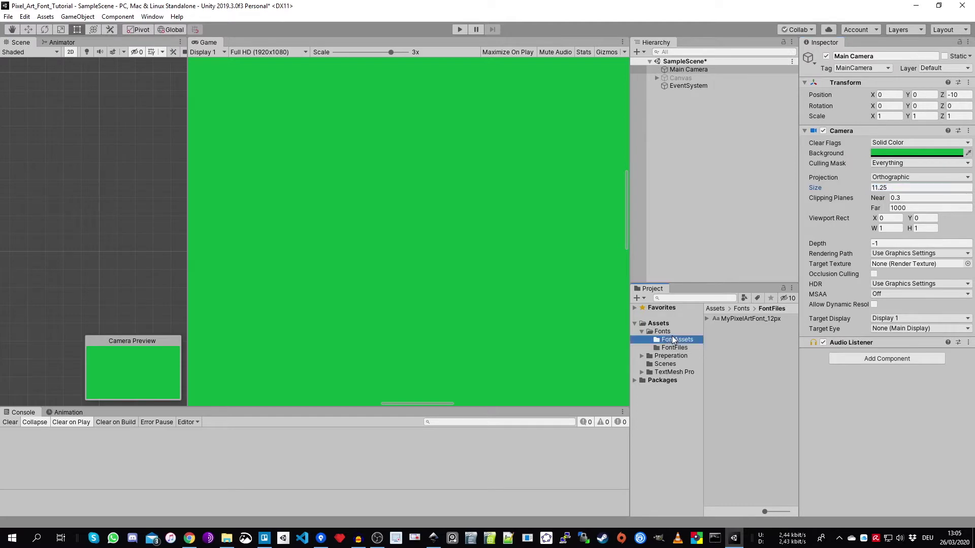
click(669, 330)
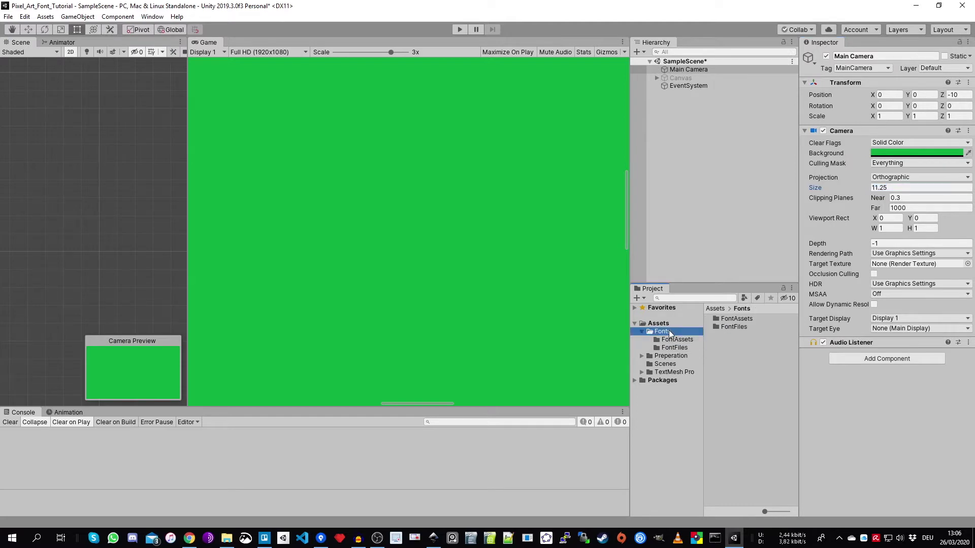
click(674, 371)
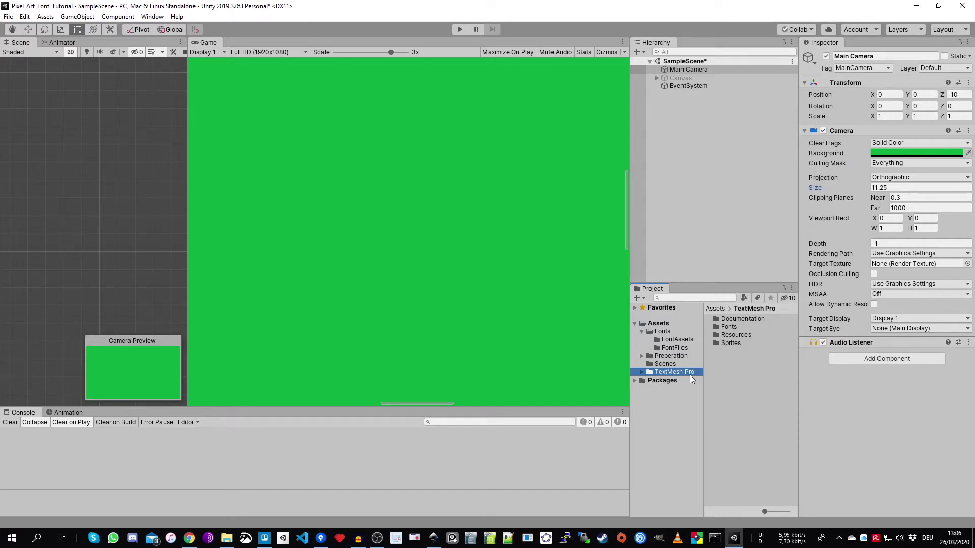
click(660, 324)
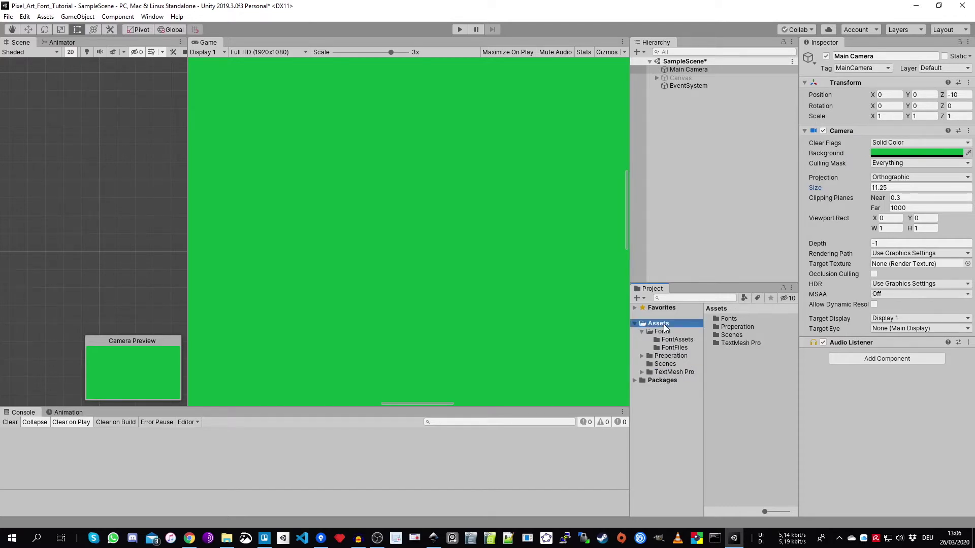
click(729, 343)
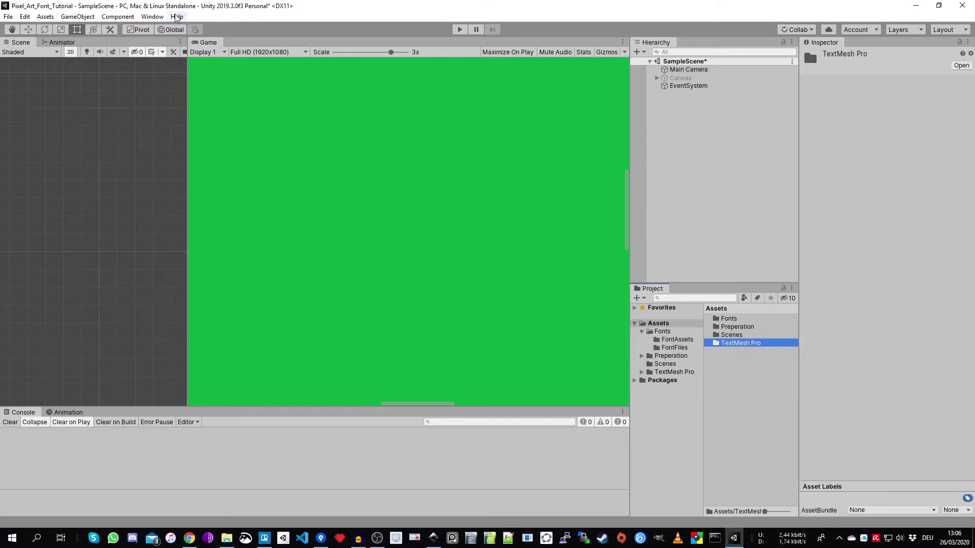
Step: Search the Package Manager for "textmesh" to check the TextMesh Pro package, and close it
click(158, 17)
mouse_move(195, 110)
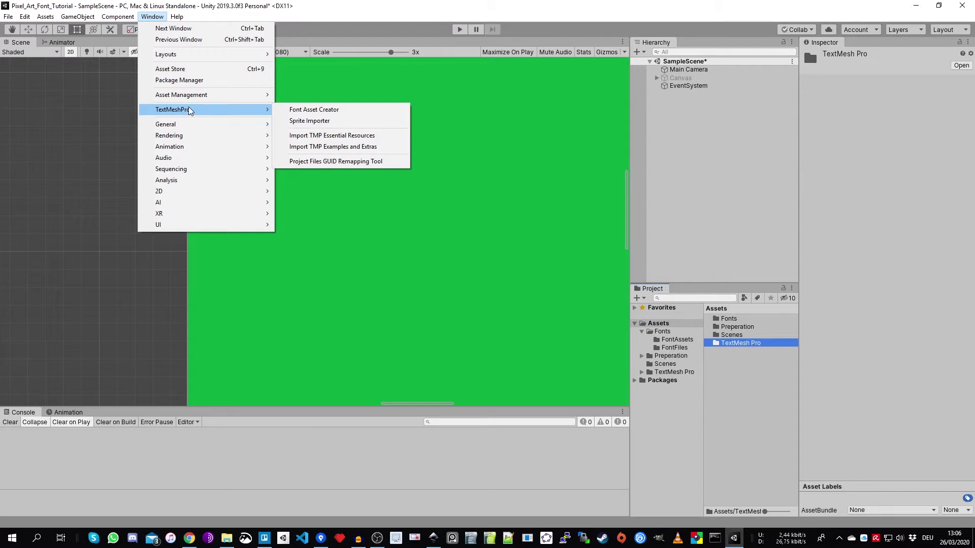
click(179, 80)
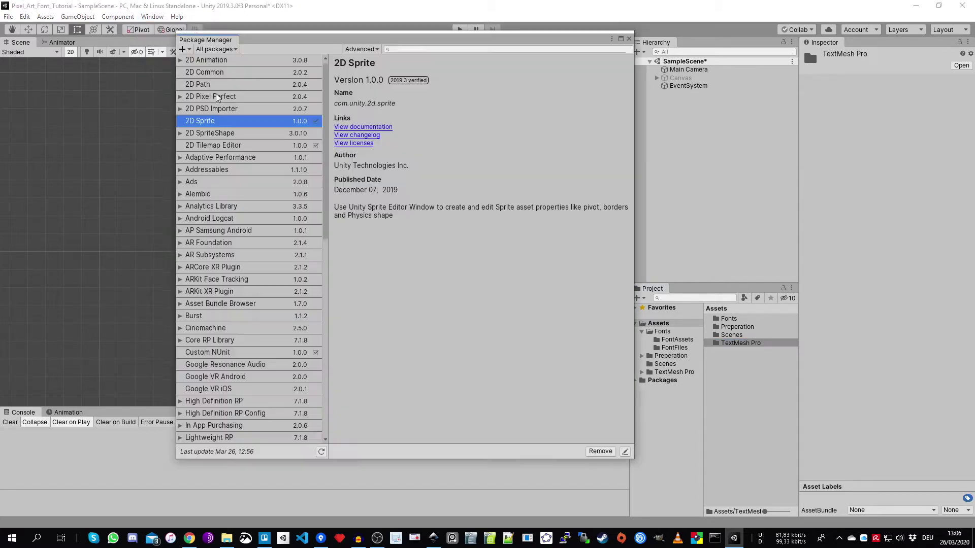
click(417, 46)
text(textmesh)
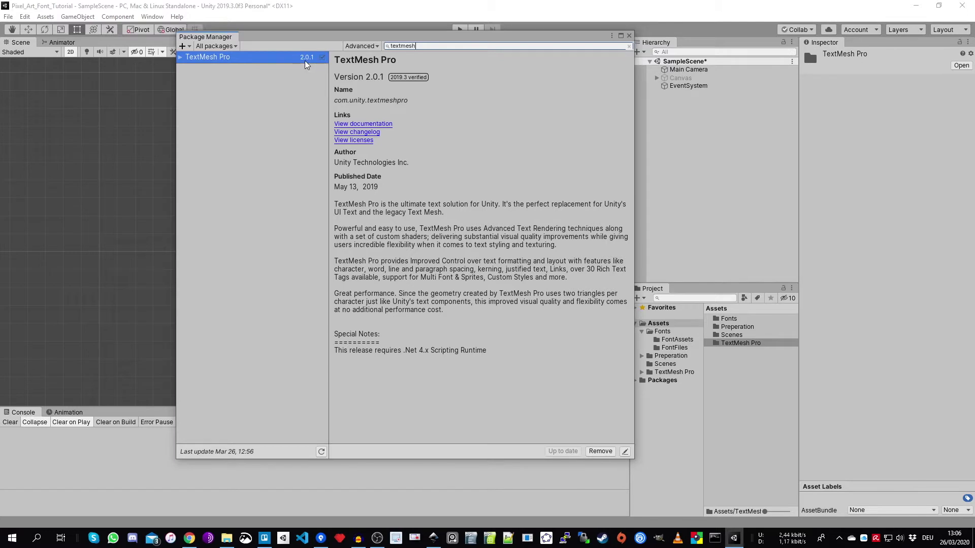
click(629, 35)
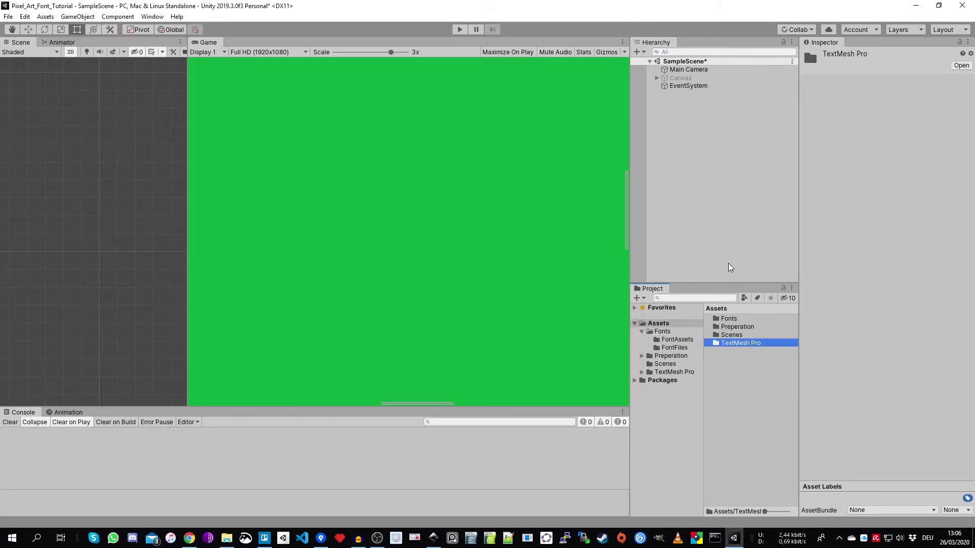
Step: Look through the TextMesh Pro asset folder and return to the project's own Fonts folder
click(738, 333)
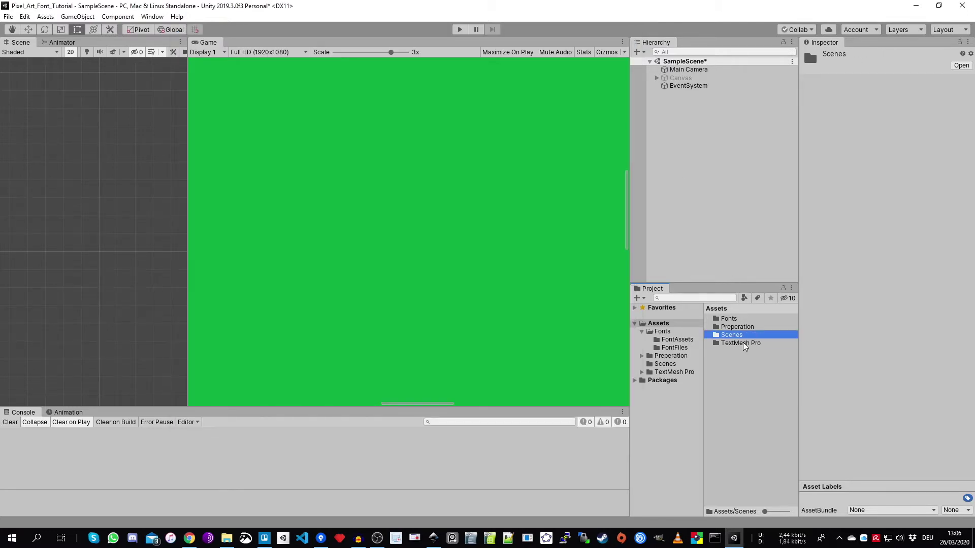
double_click(744, 343)
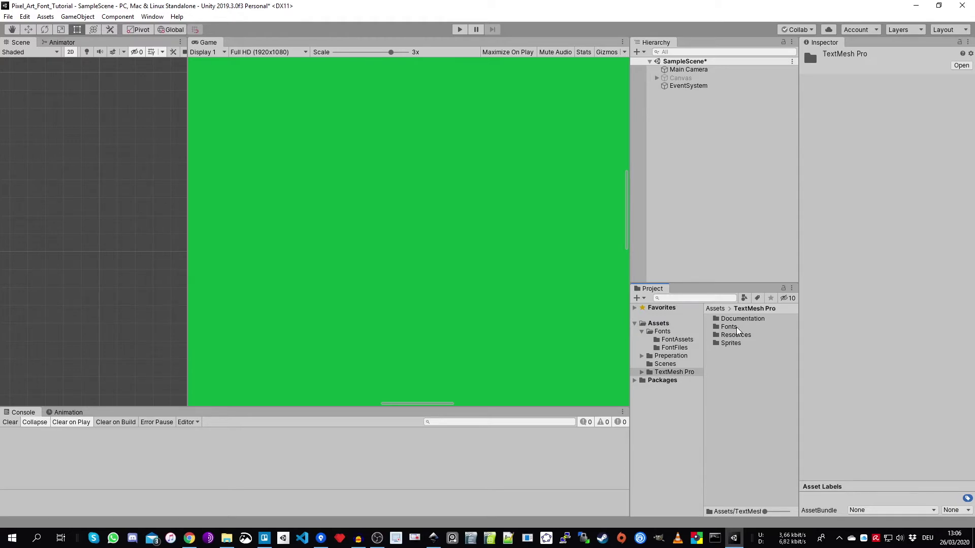
click(737, 328)
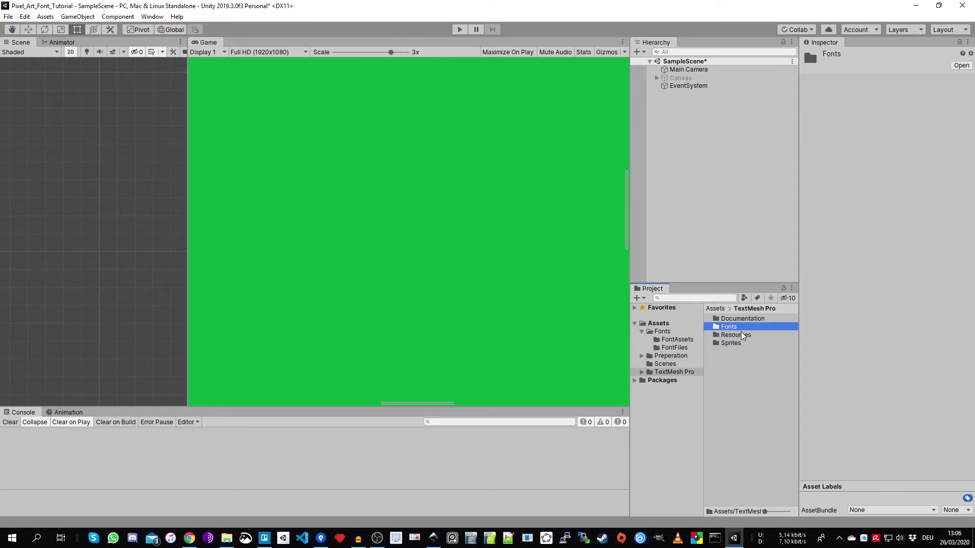
click(674, 374)
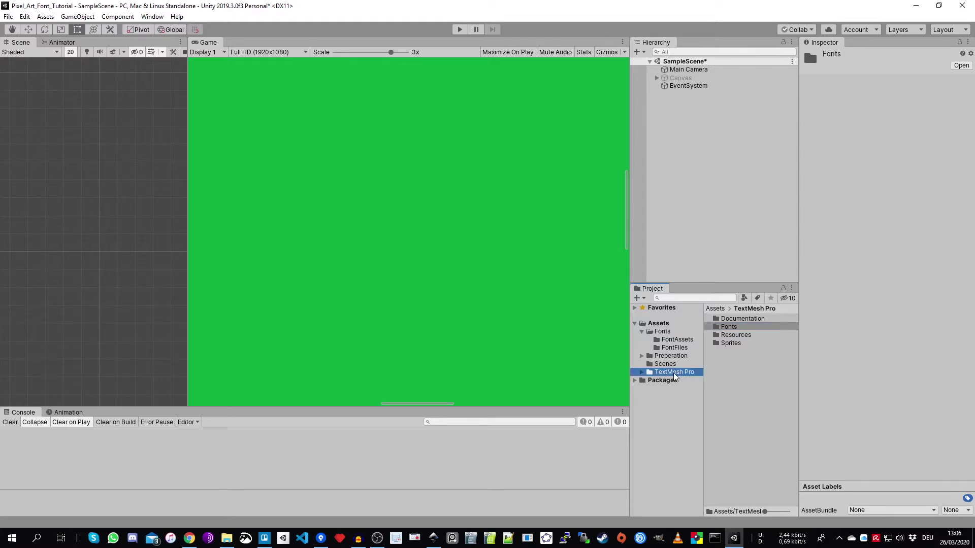
click(731, 328)
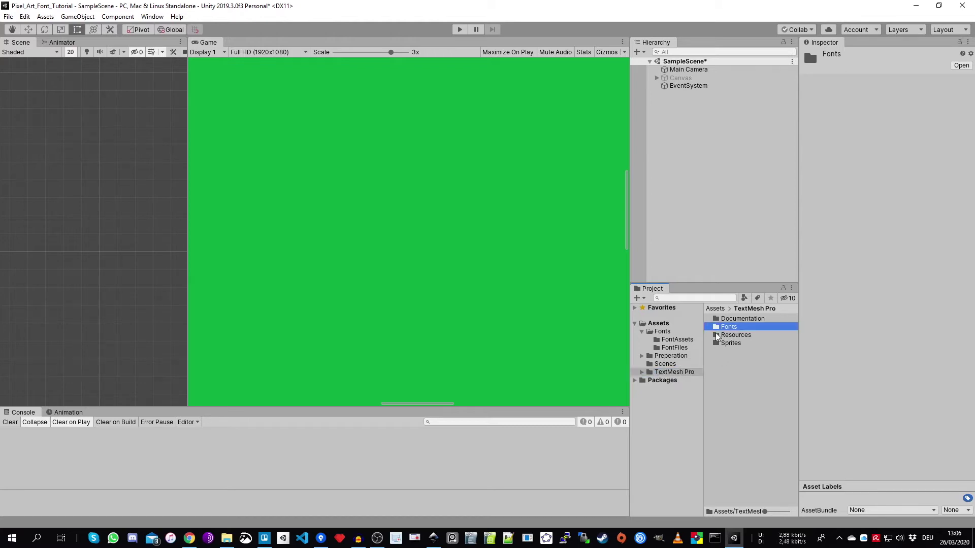
click(642, 331)
click(662, 333)
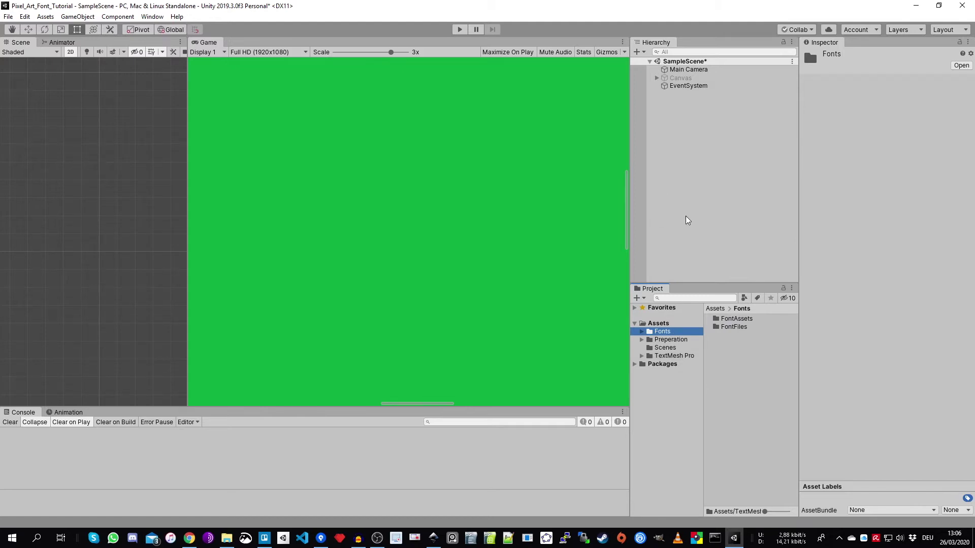
Step: Open TextMesh Pro's Font Asset Creator and choose MyPixelArtFont_12px as the source font file
click(157, 21)
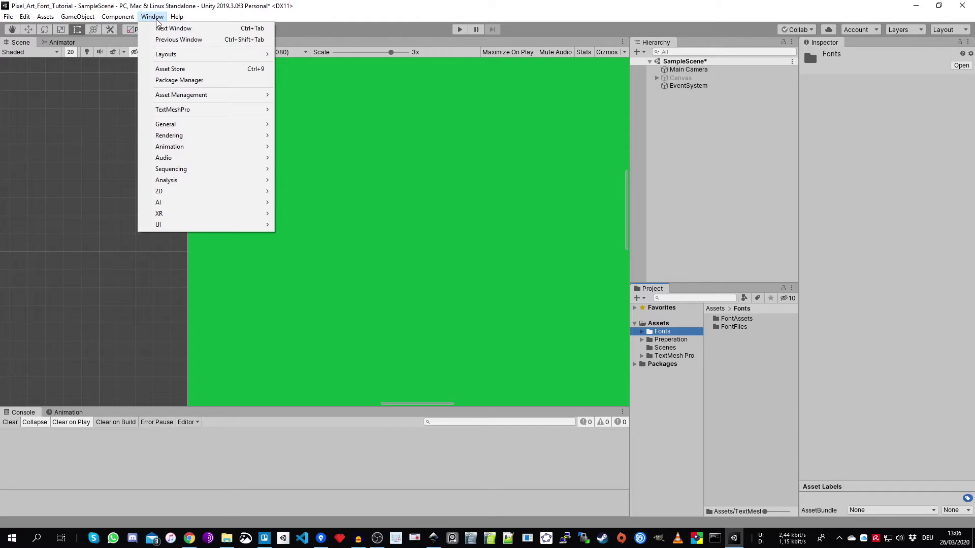
mouse_move(198, 109)
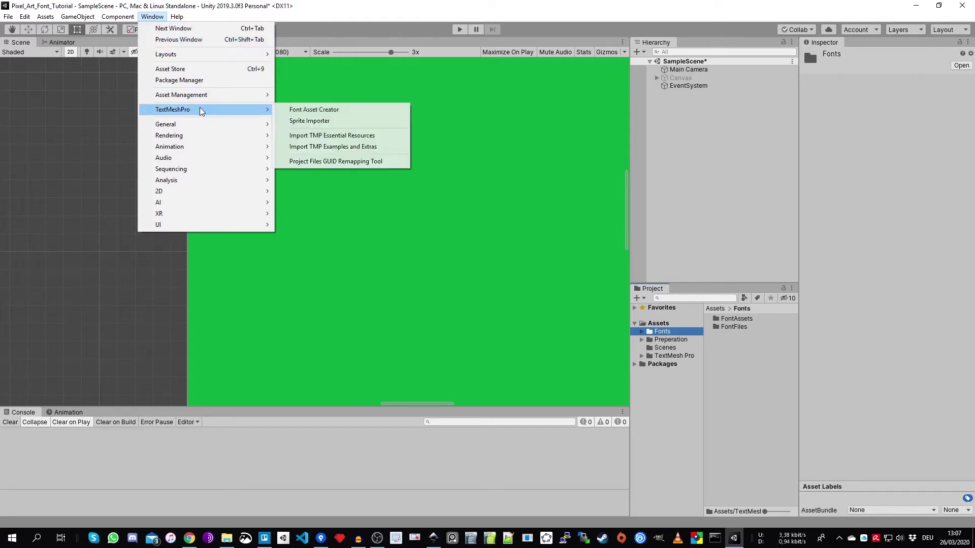
click(306, 111)
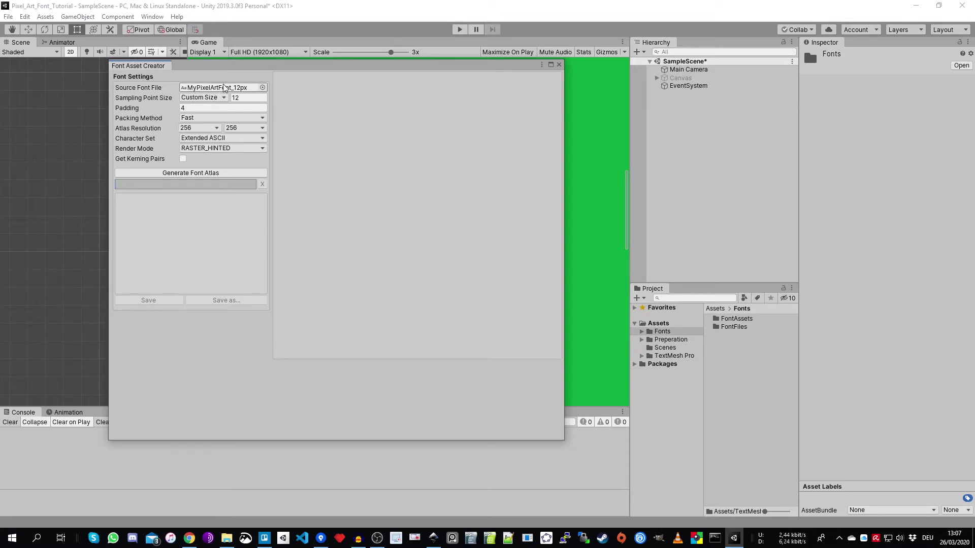
click(262, 88)
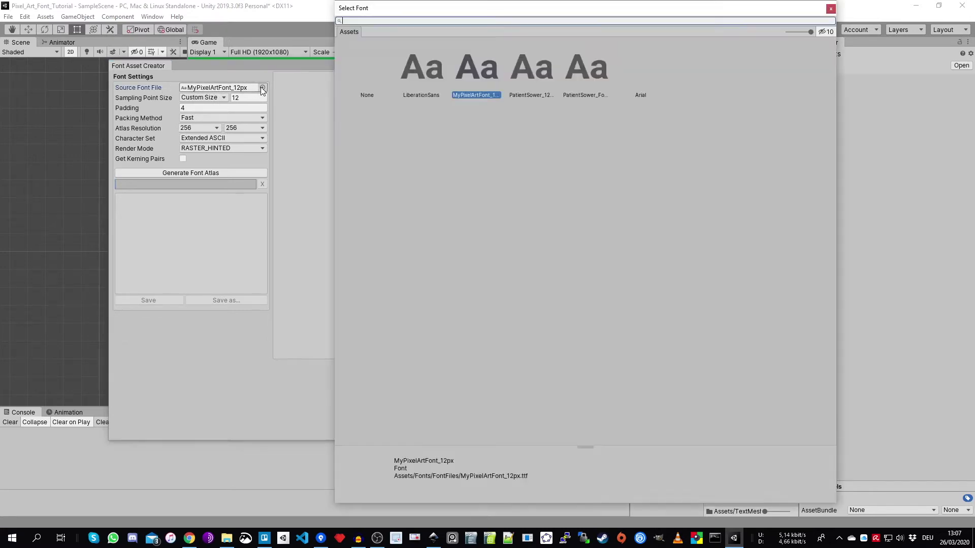
click(438, 81)
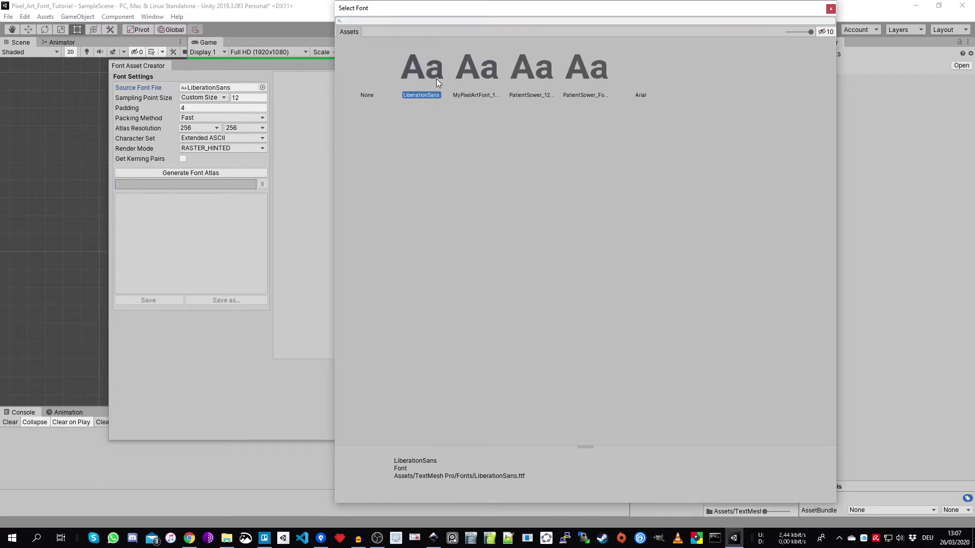
click(478, 82)
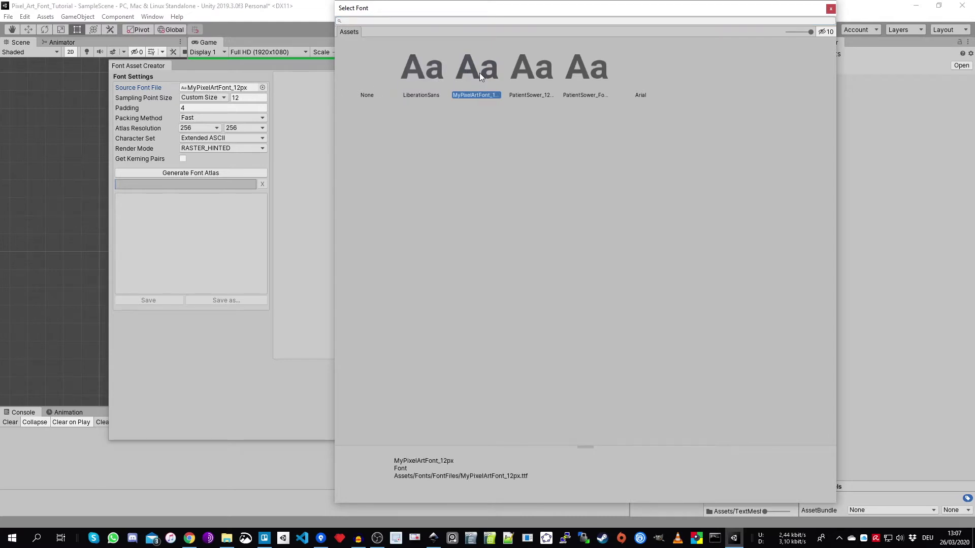
double_click(480, 72)
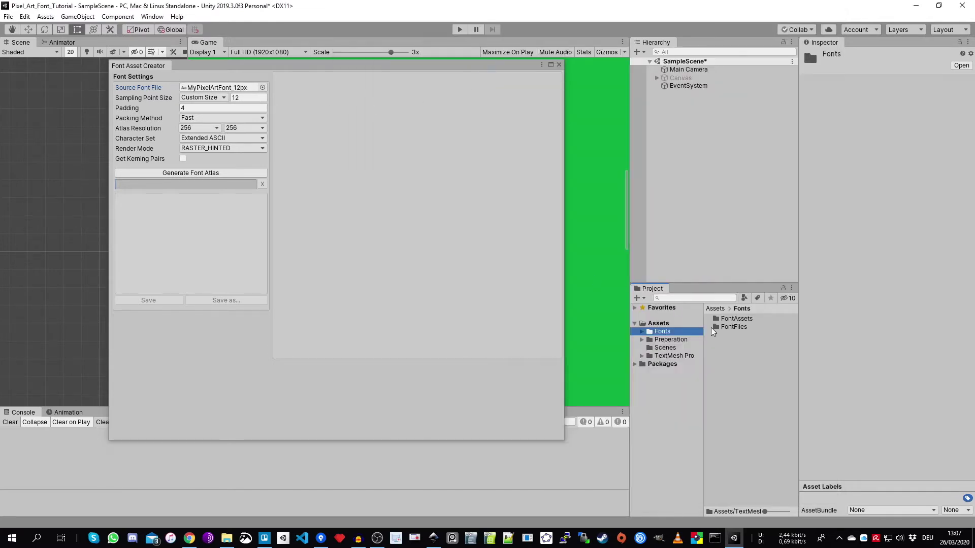
Step: Keep the sampling point size at Custom Size 12 and set the character set to ASCII
click(218, 99)
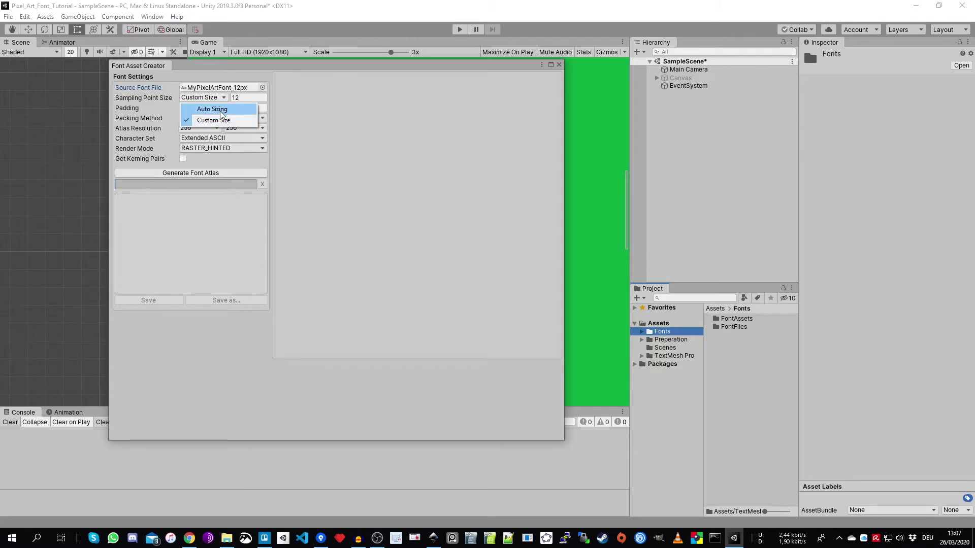
click(248, 98)
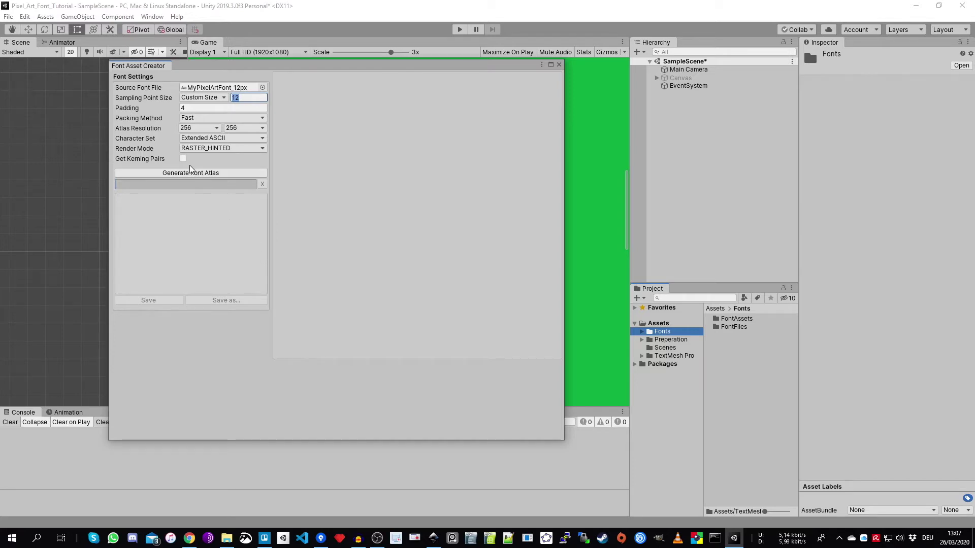
click(192, 139)
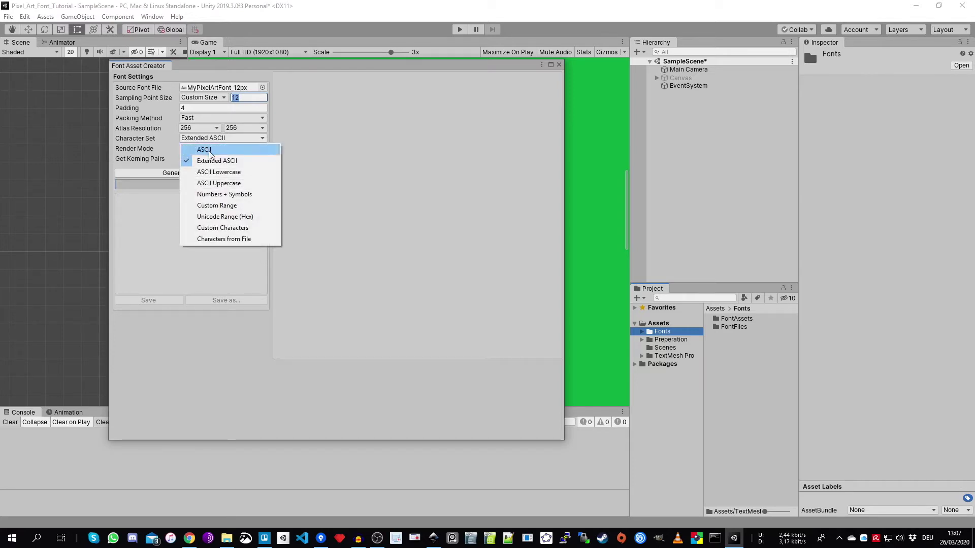
click(210, 151)
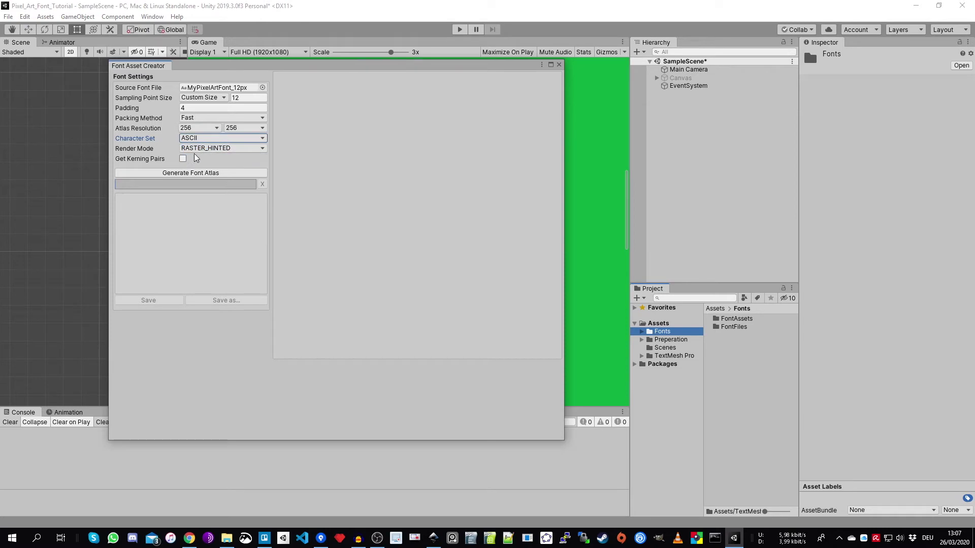
Step: Activate the Canvas object and move the Font Asset Creator window clear of the Crisp text samples in the Game view
drag(279, 69, 334, 226)
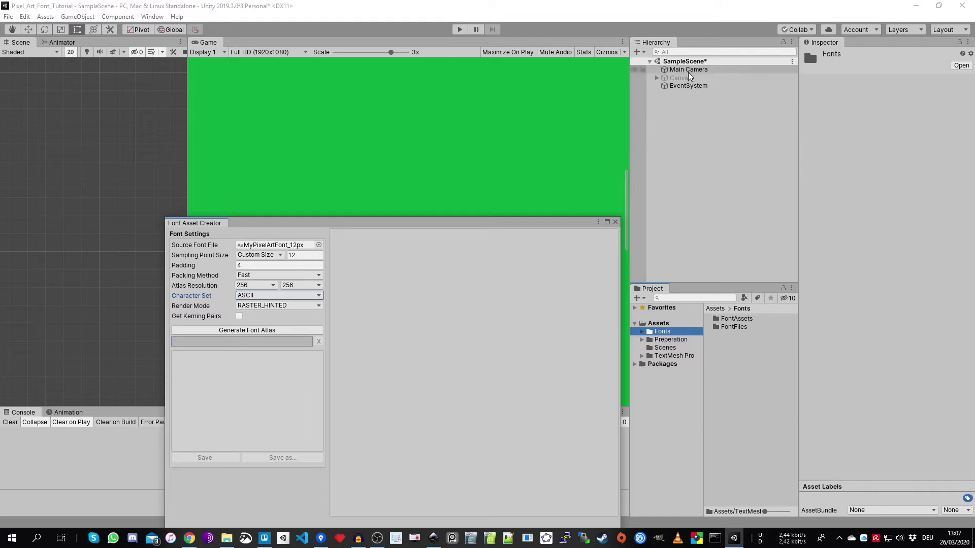
drag(509, 233, 520, 266)
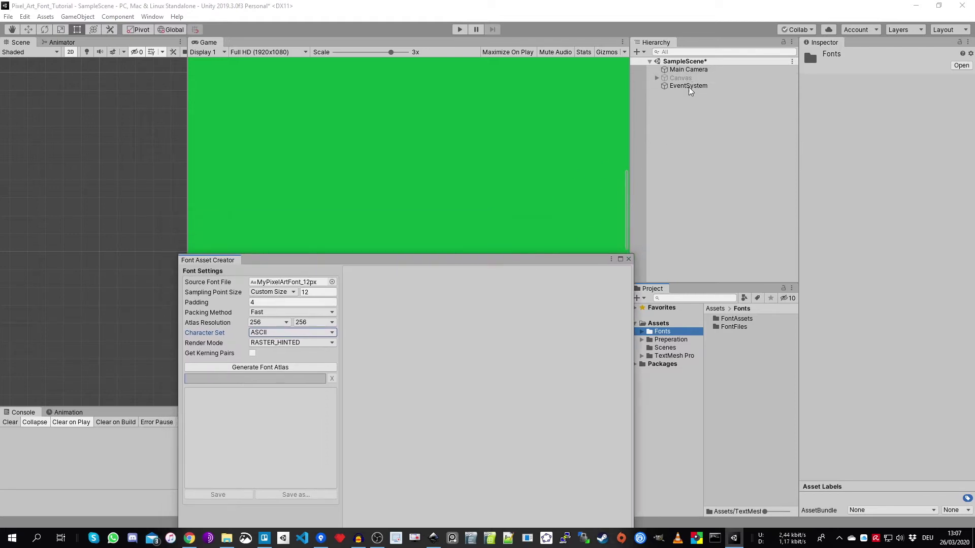
click(690, 78)
click(826, 55)
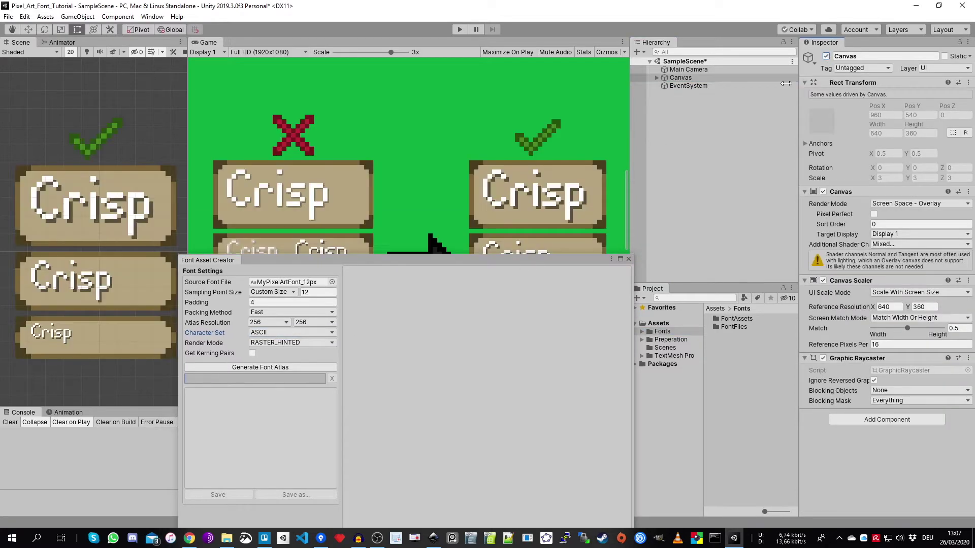
drag(452, 262, 454, 374)
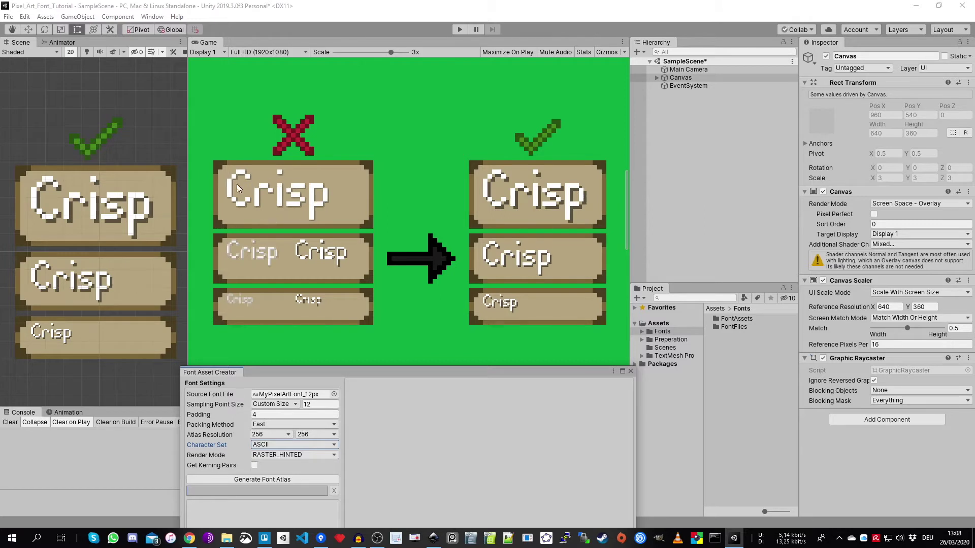
Step: Review the font's render mode options, keep RASTER_HINTED and uncover more of the Game view
click(275, 456)
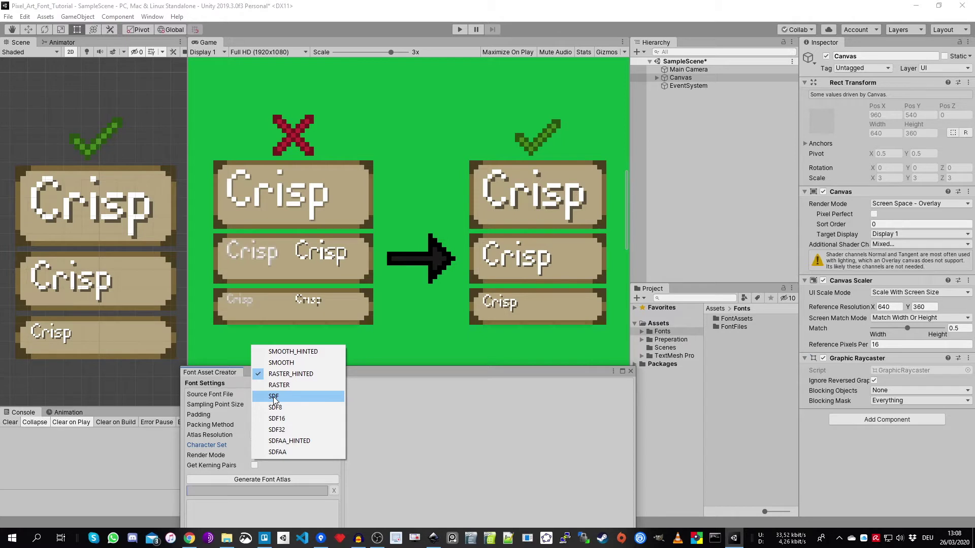
click(374, 376)
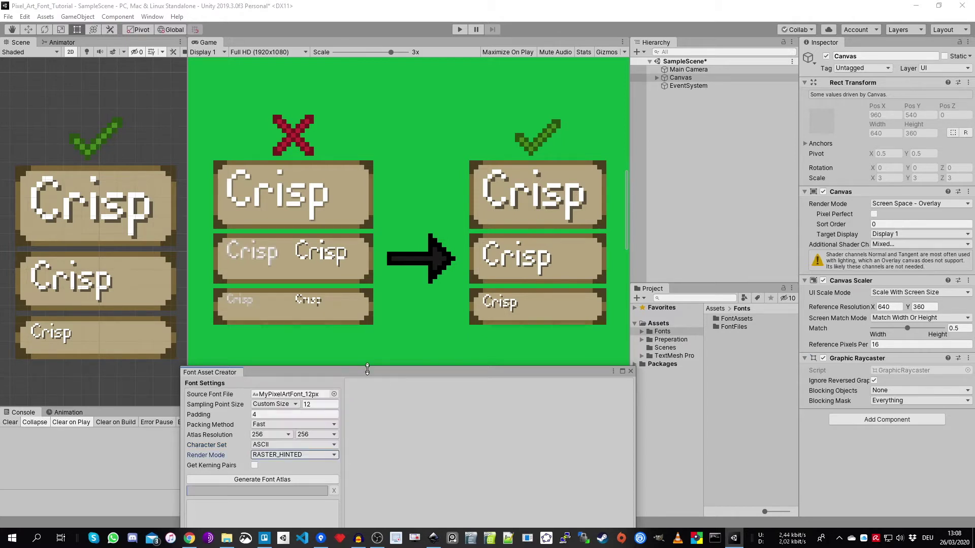
drag(373, 375, 373, 394)
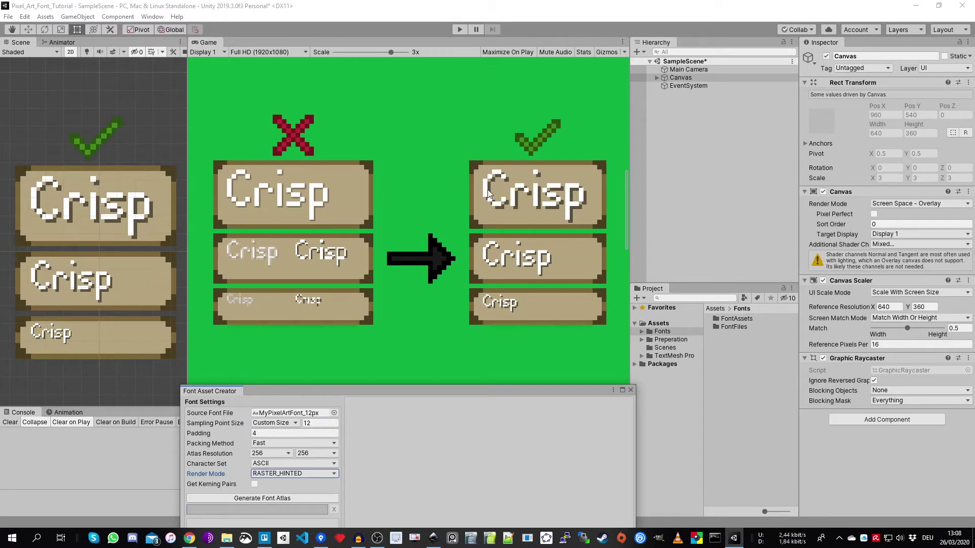
Step: Examine the pixel edges of the incorrect Crisp text sample up close in the Scene view and compare the samples in the Game view
drag(185, 128, 285, 131)
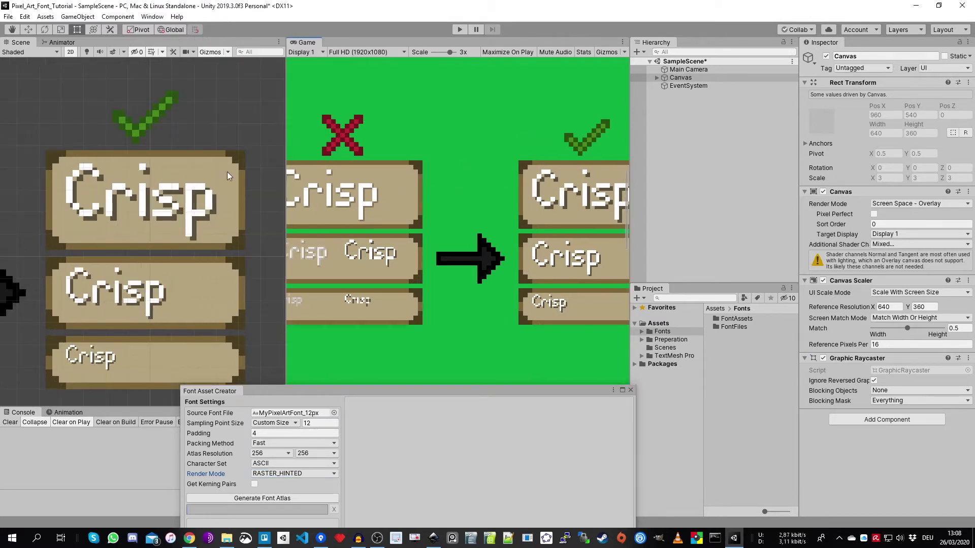
middle_drag(89, 141, 216, 172)
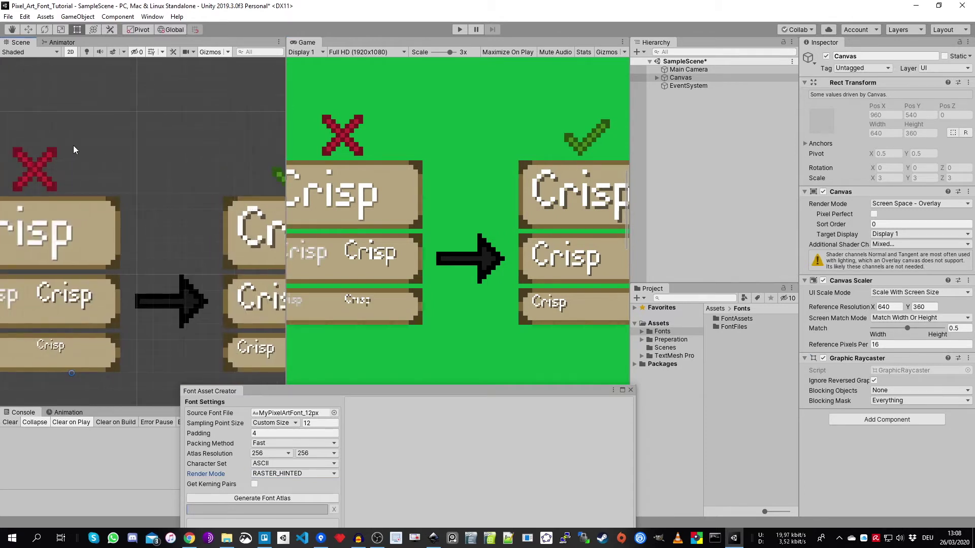
middle_drag(71, 145, 126, 161)
scroll(109, 227, up, 3)
scroll(109, 227, up, 10)
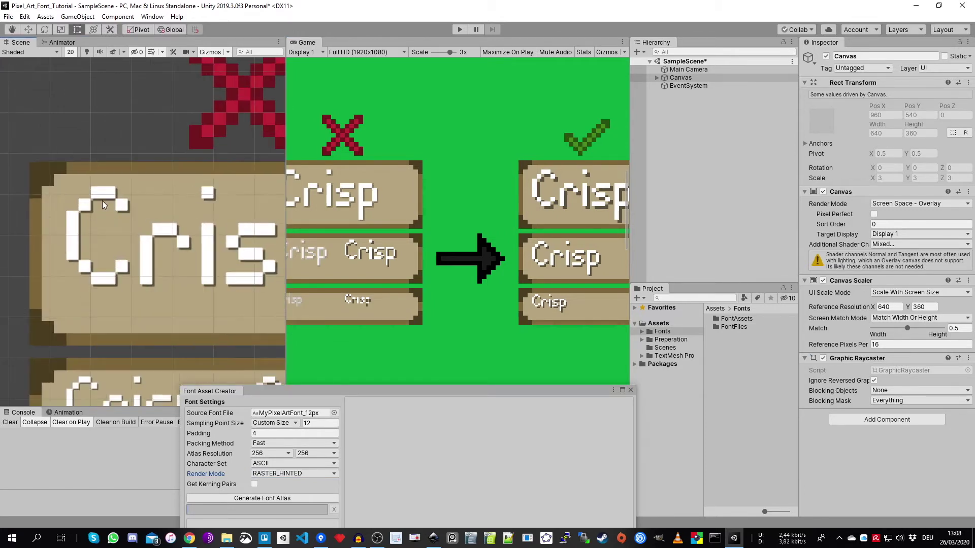
scroll(125, 192, up, 4)
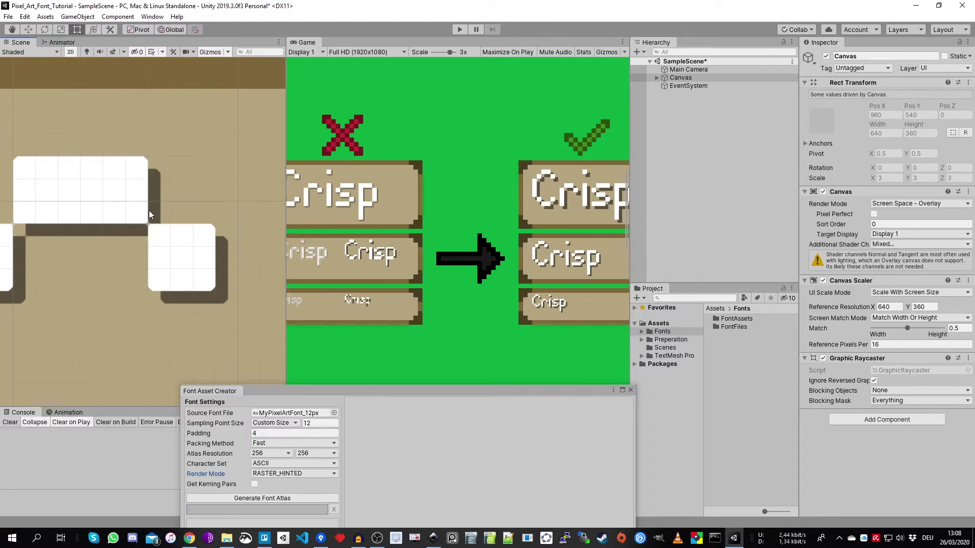
drag(285, 167, 153, 168)
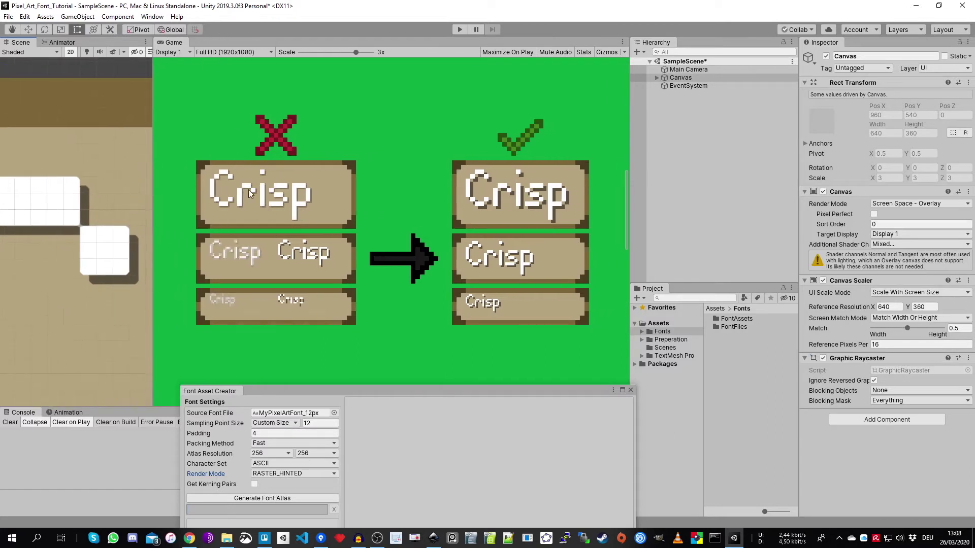
scroll(249, 194, down, 3)
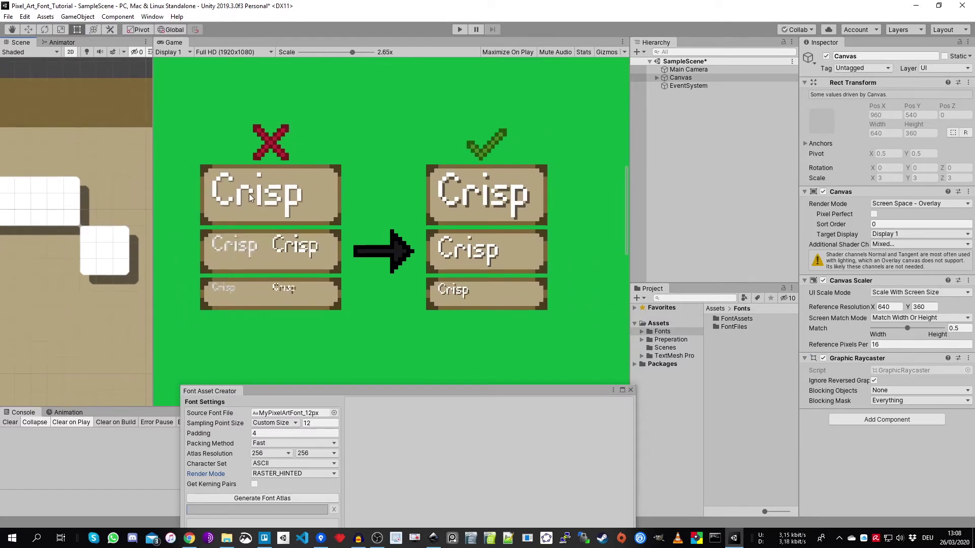
scroll(248, 194, up, 3)
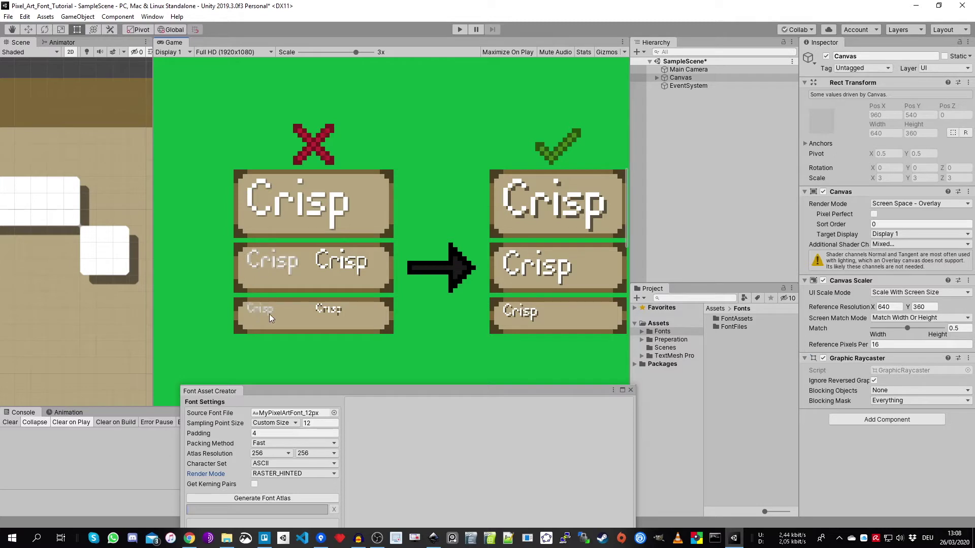
Step: Inspect the letter pixels of the Crisp samples up close in the Scene view, including both sample columns
drag(162, 187, 171, 186)
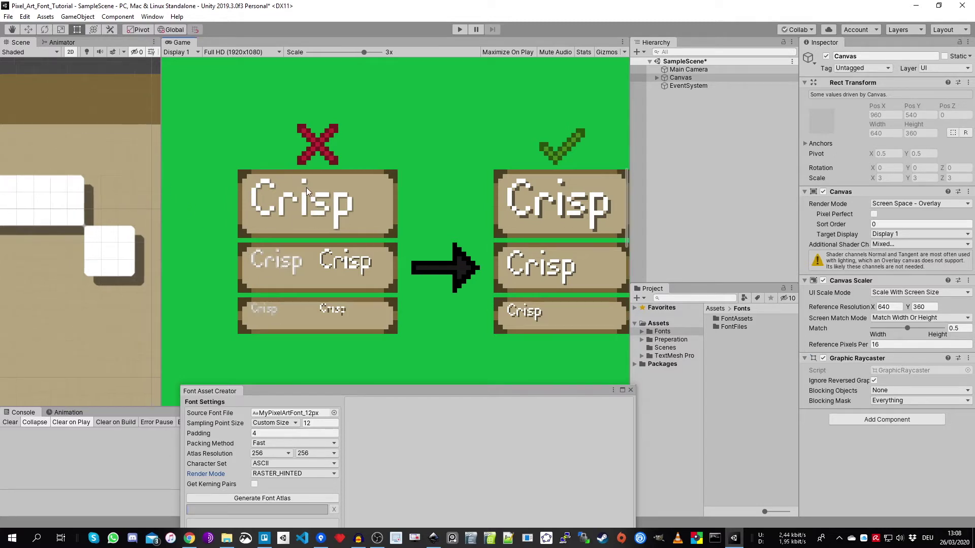
scroll(123, 234, up, 6)
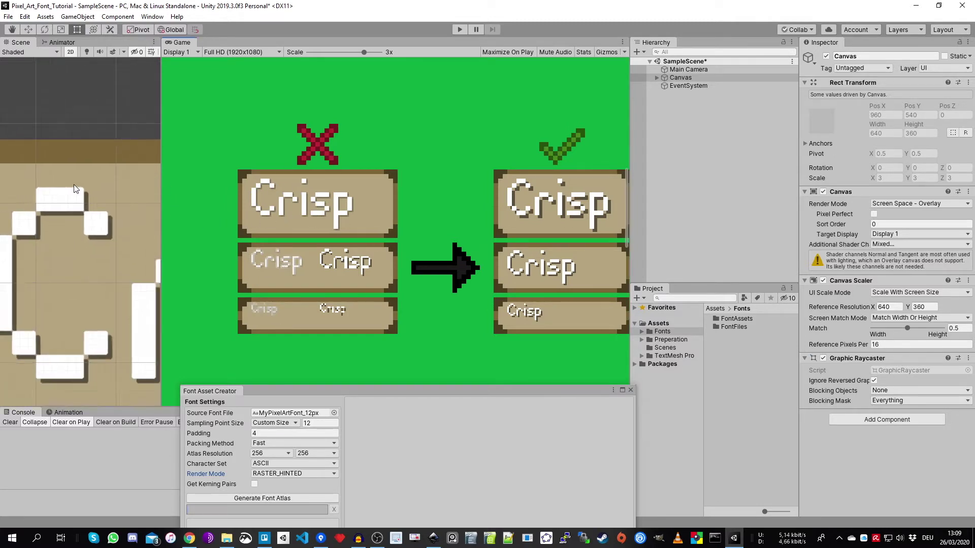
scroll(76, 188, down, 8)
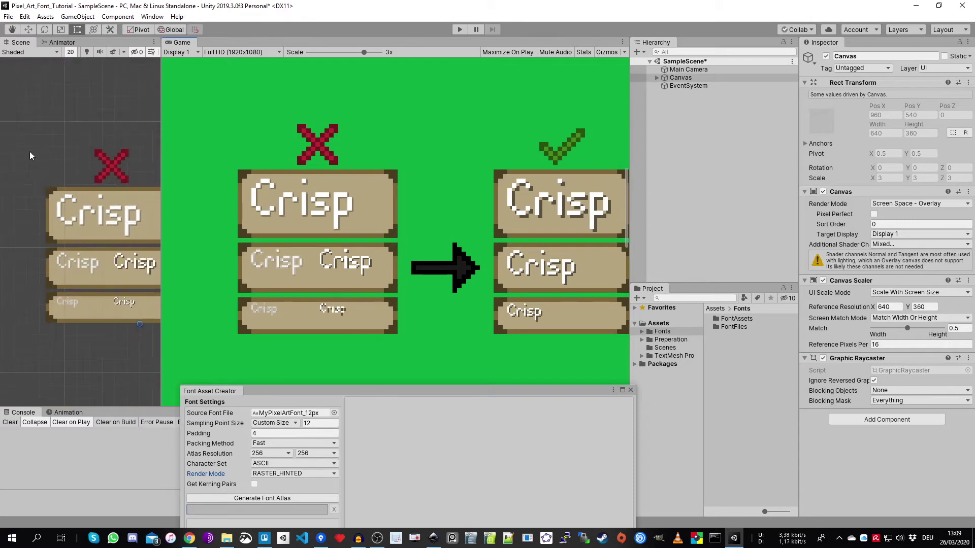
key(f)
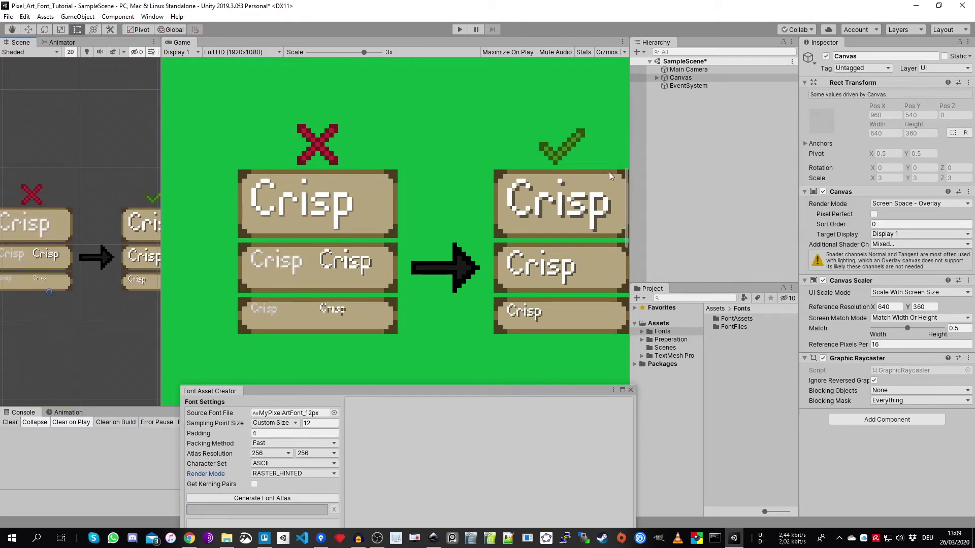
Step: Expand the Canvas hierarchy down to the text objects in Panel (1) of NotCrisp and Panel (4) of Crisp
click(656, 77)
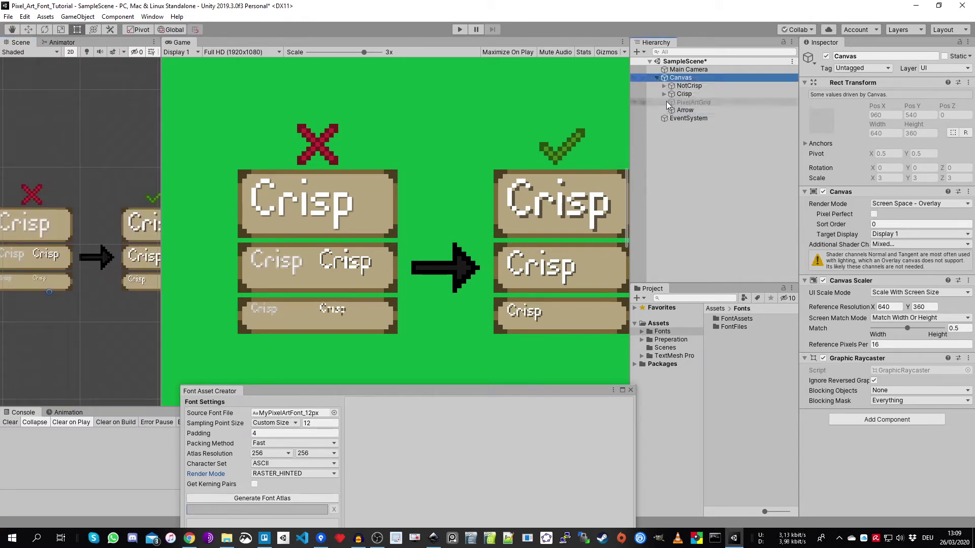
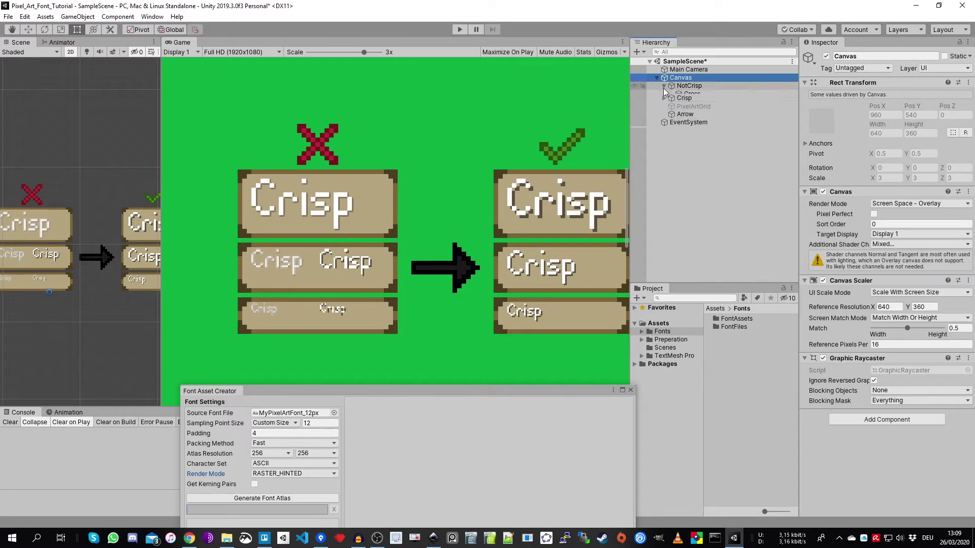
click(663, 126)
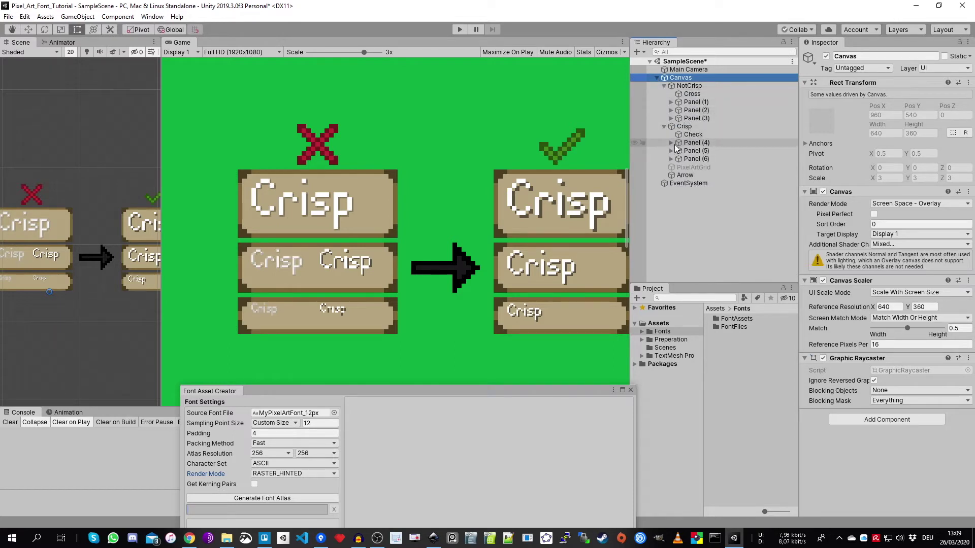
click(671, 102)
click(670, 151)
scroll(220, 208, down, 2)
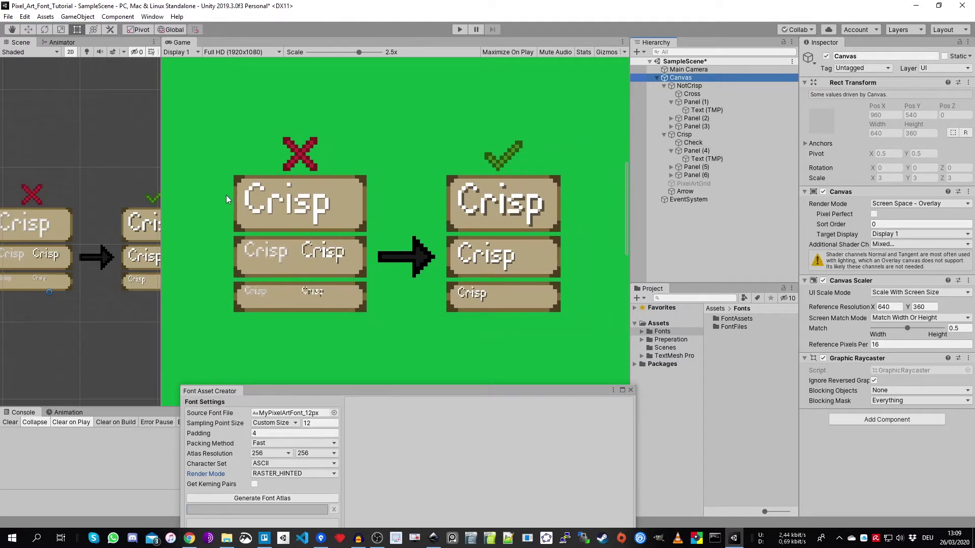
scroll(483, 207, up, 2)
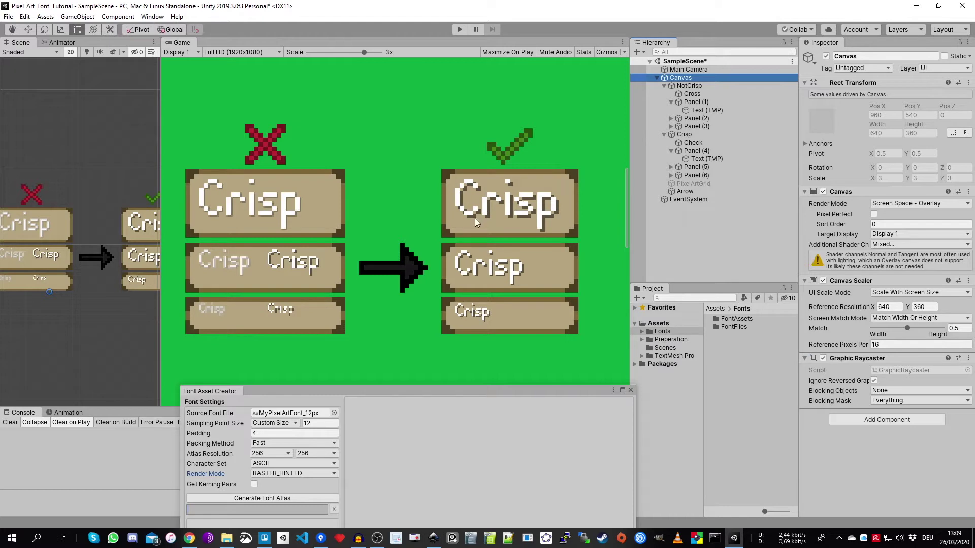
Step: Select the Text (TMP) objects of Panel (1) and Panel (4), try font size 14 on both and inspect their pixels
click(706, 110)
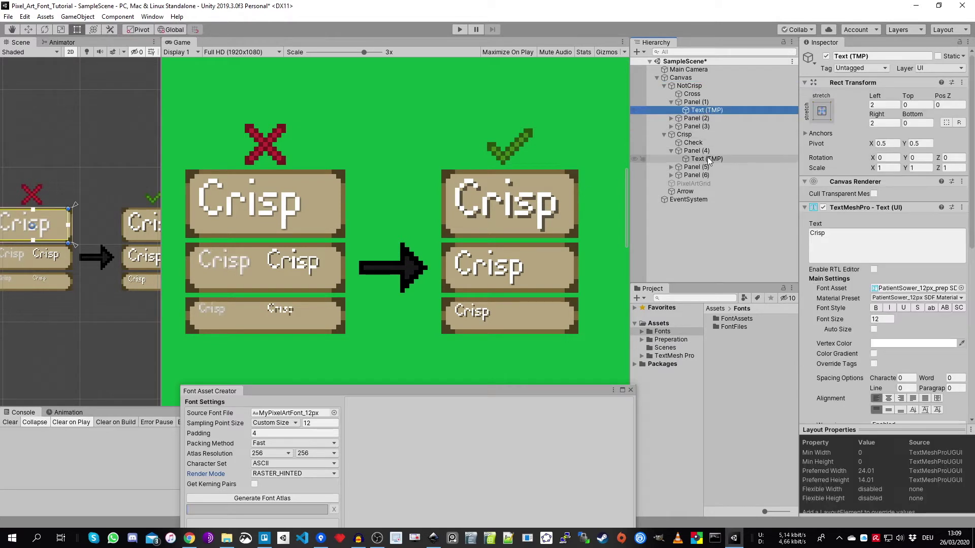
ctrl+click(708, 159)
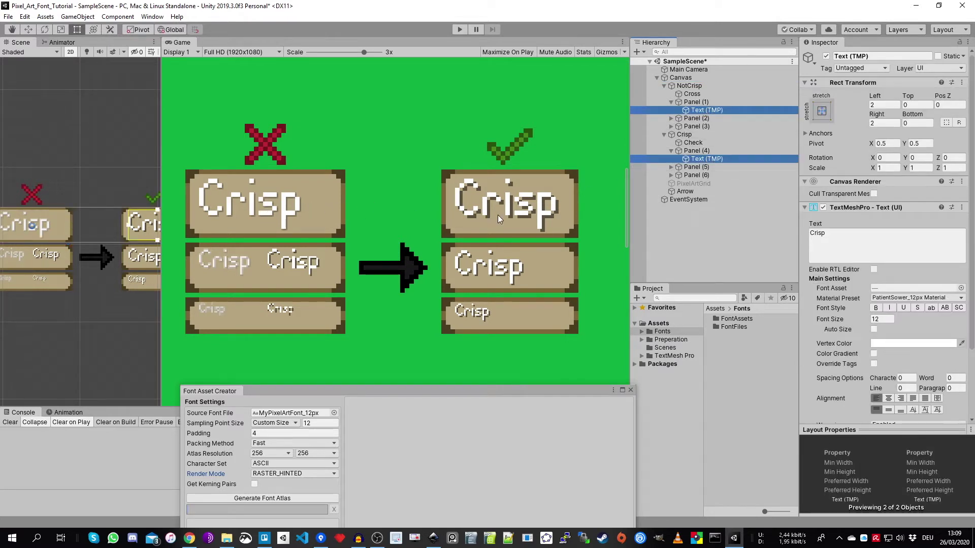
click(886, 319)
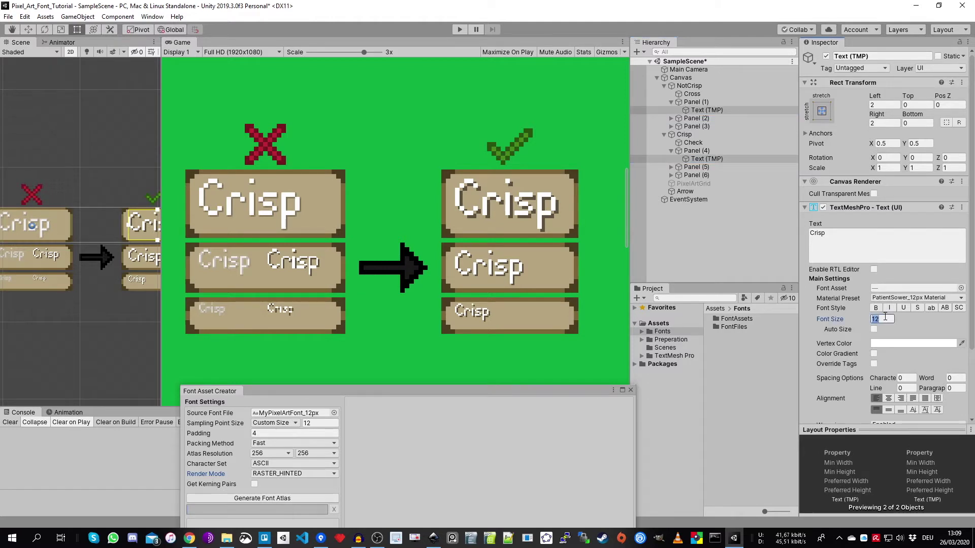
text(14)
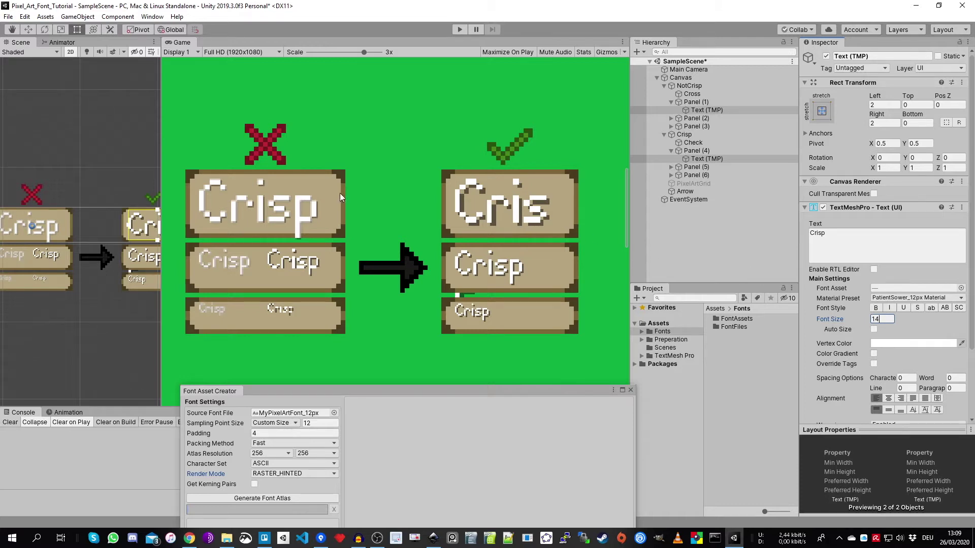
scroll(121, 203, up, 5)
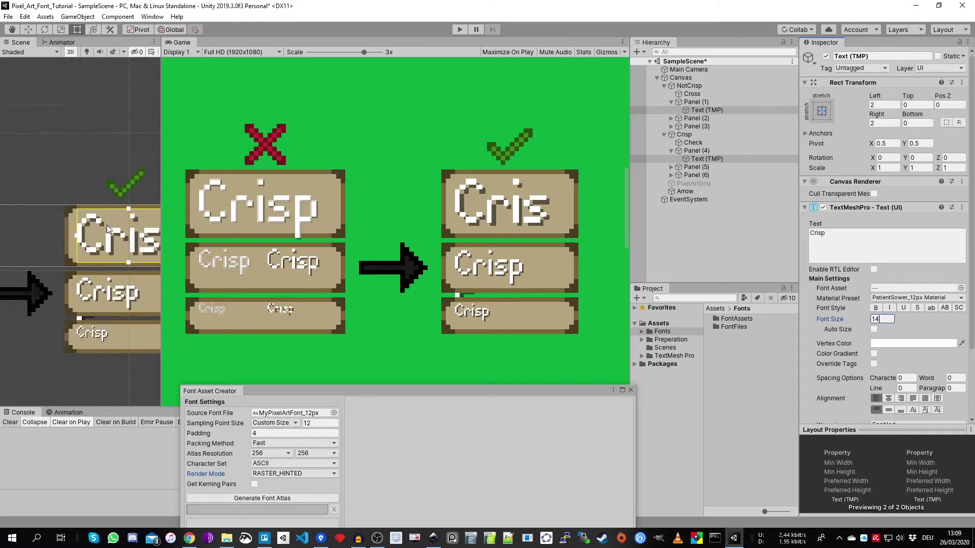
scroll(90, 242, up, 8)
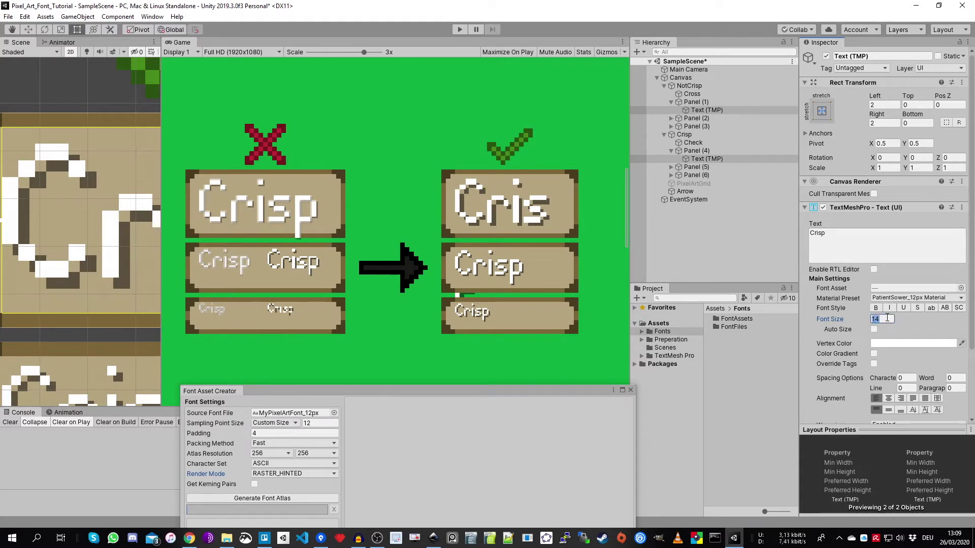
Step: Try font size 10 on both selected Crisp texts, then restore the size to 12
text(10)
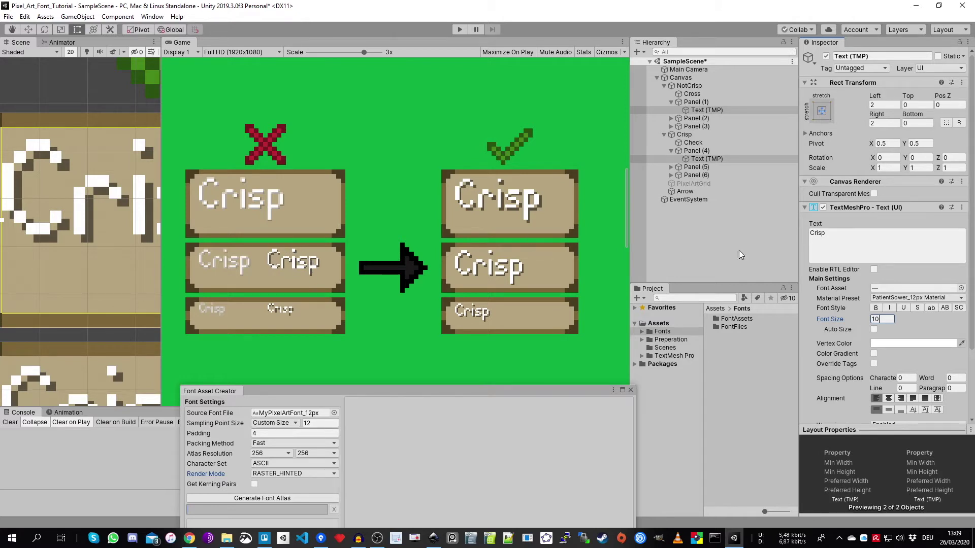
key(BackSpace)
text(2)
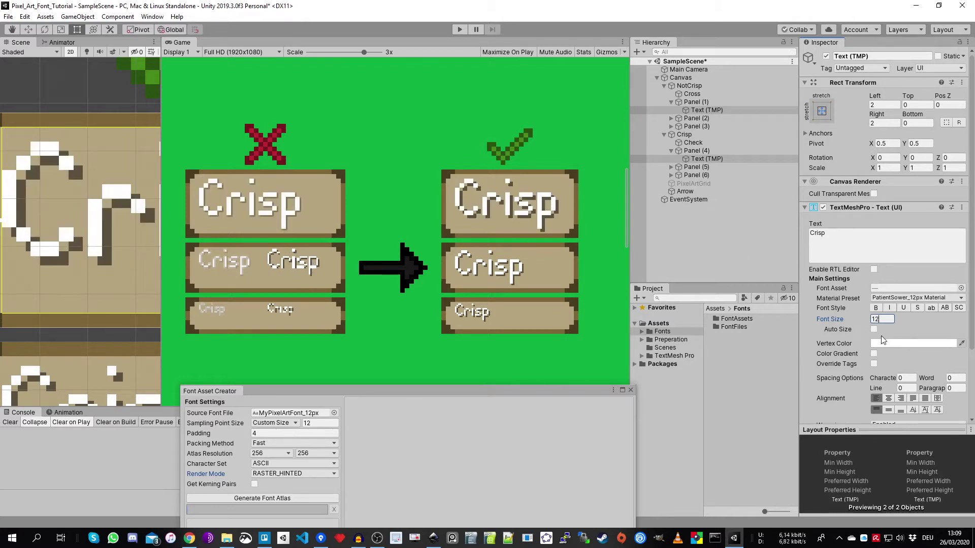
Step: Bring the Font Asset Creator window back into full view and deactivate the collapsed Canvas object
drag(373, 399, 358, 86)
click(657, 77)
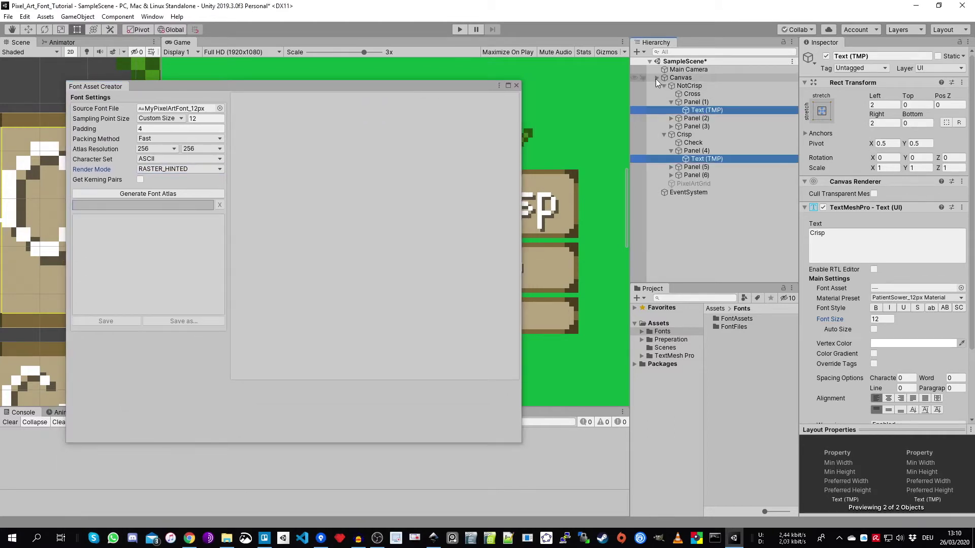
click(656, 79)
click(670, 78)
key(alt+shift+a)
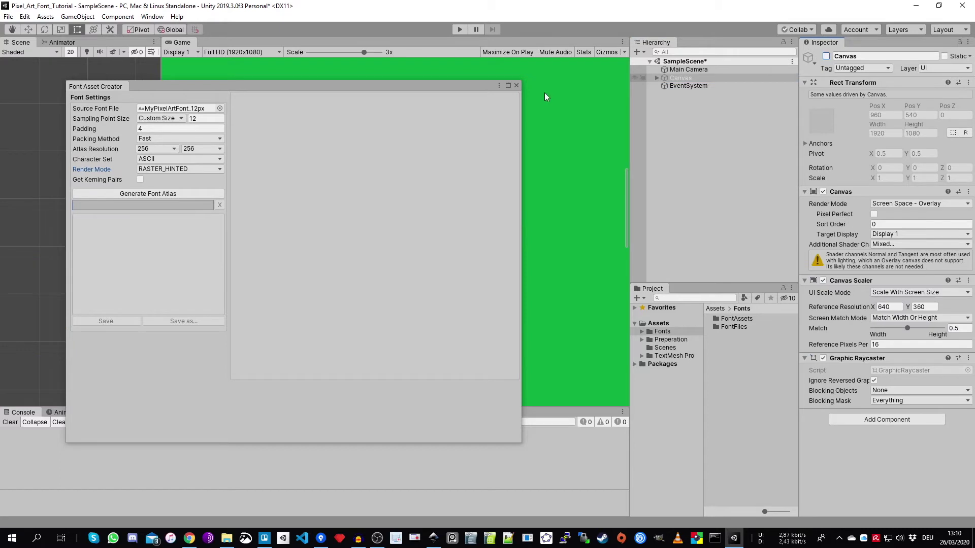
drag(343, 85, 386, 77)
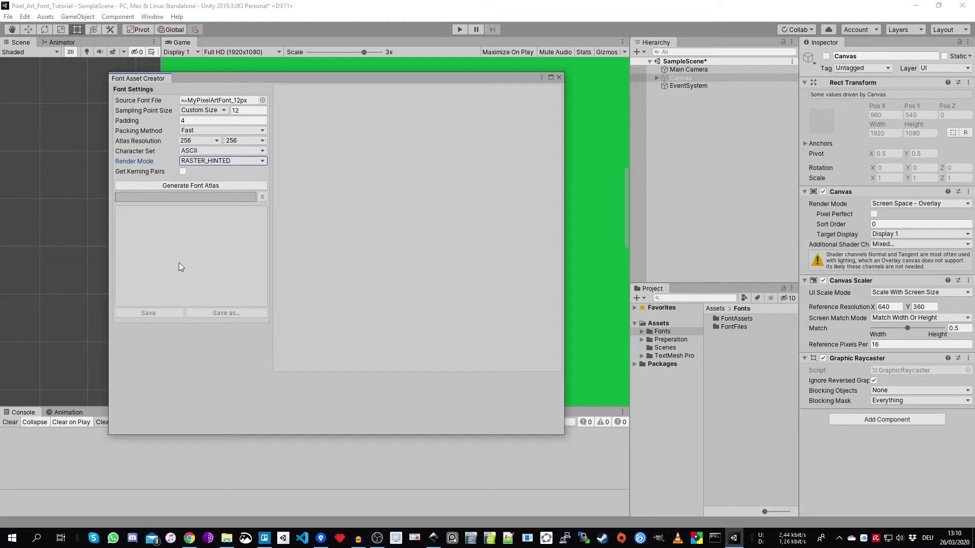
Step: Generate the font atlas, then set the padding to 1 and generate it again
click(196, 186)
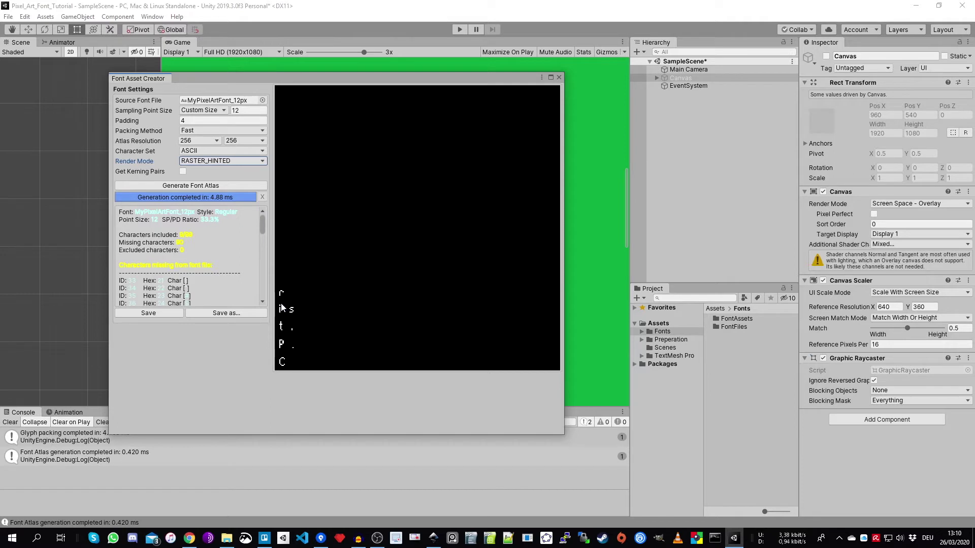
click(169, 122)
text(1)
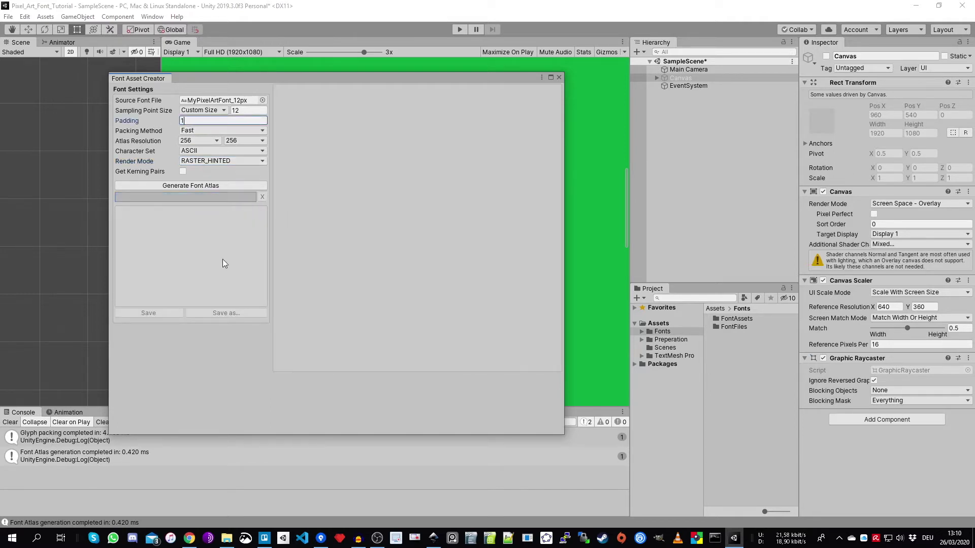
click(201, 186)
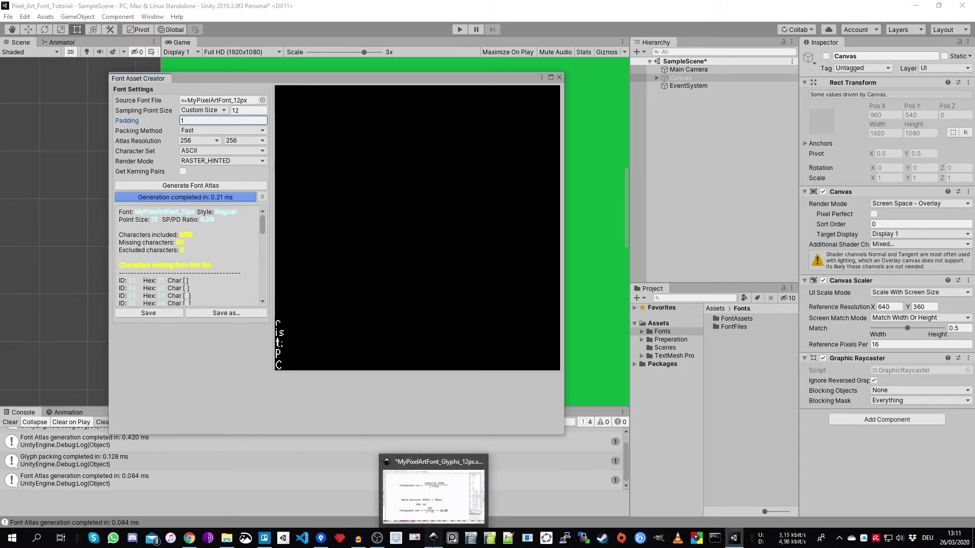
Step: Switch to Inkscape and examine the pixel-art characters such as Ä in the glyph drawing, then return to Unity
click(433, 543)
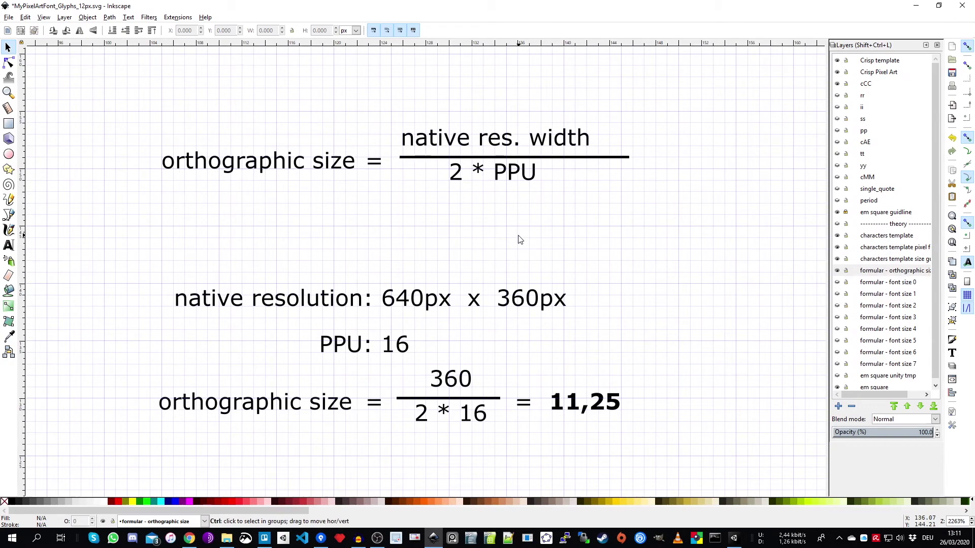
ctrl+scroll(518, 238, down, 3)
scroll(510, 230, down, 5)
ctrl+scroll(455, 376, up, 3)
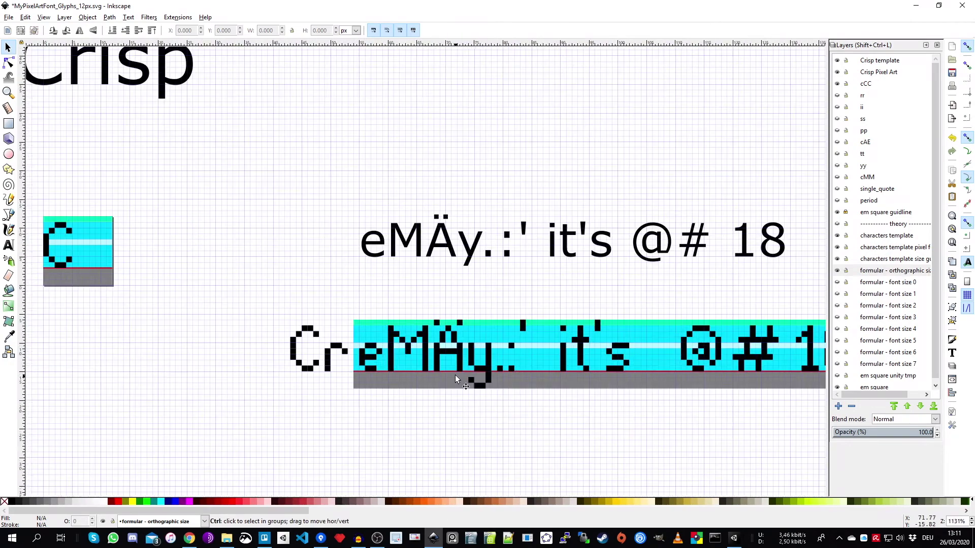
ctrl+scroll(455, 375, up, 2)
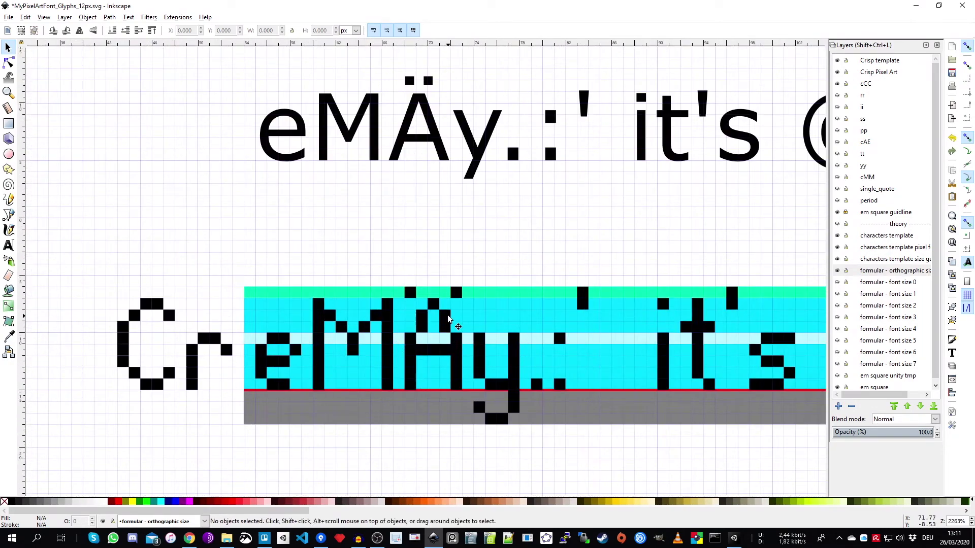
click(920, 10)
Step: Change the character set to Extended ASCII and regenerate the font atlas
click(209, 151)
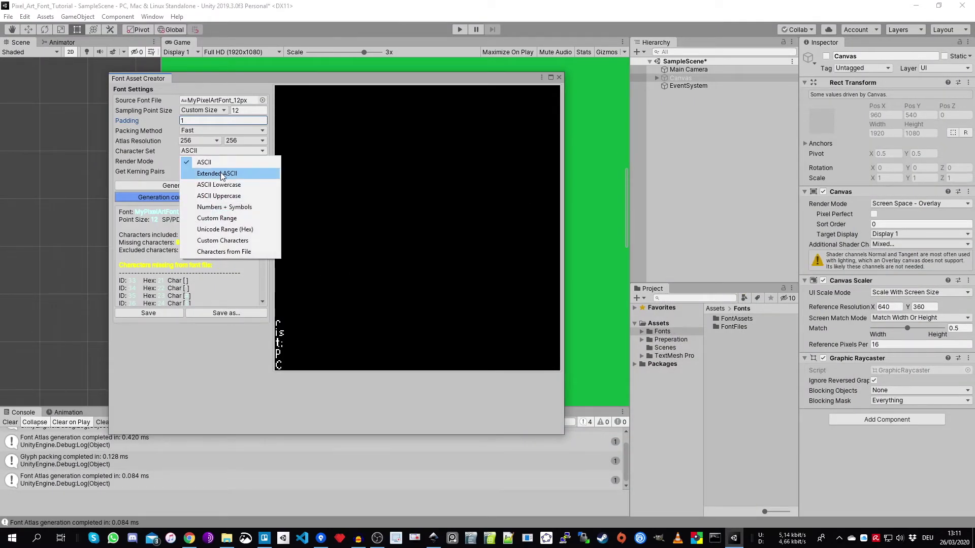
click(222, 174)
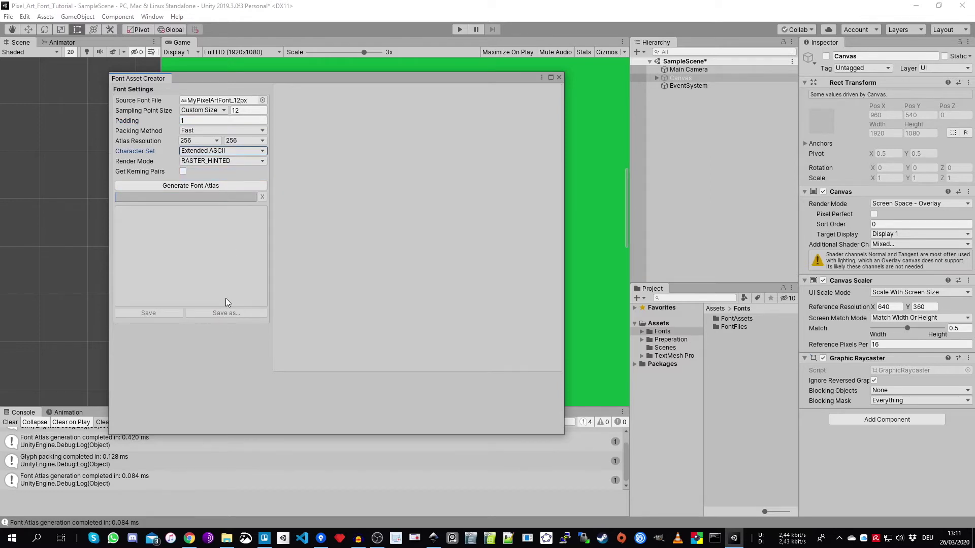
click(202, 186)
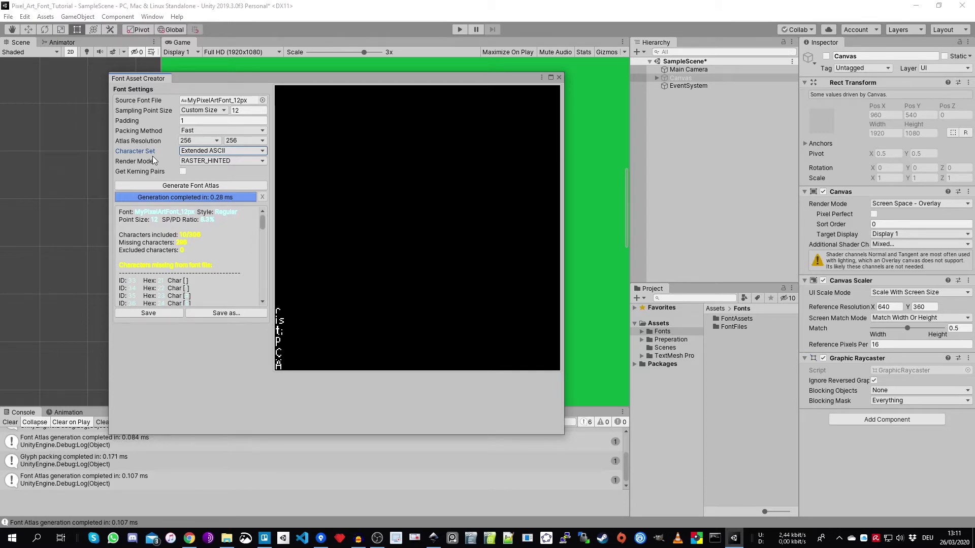
Step: Save the font asset as MyPixelArtFont_12px.asset in the Fonts/FontAssets folder, view it in the project and close the Font Asset Creator
click(226, 313)
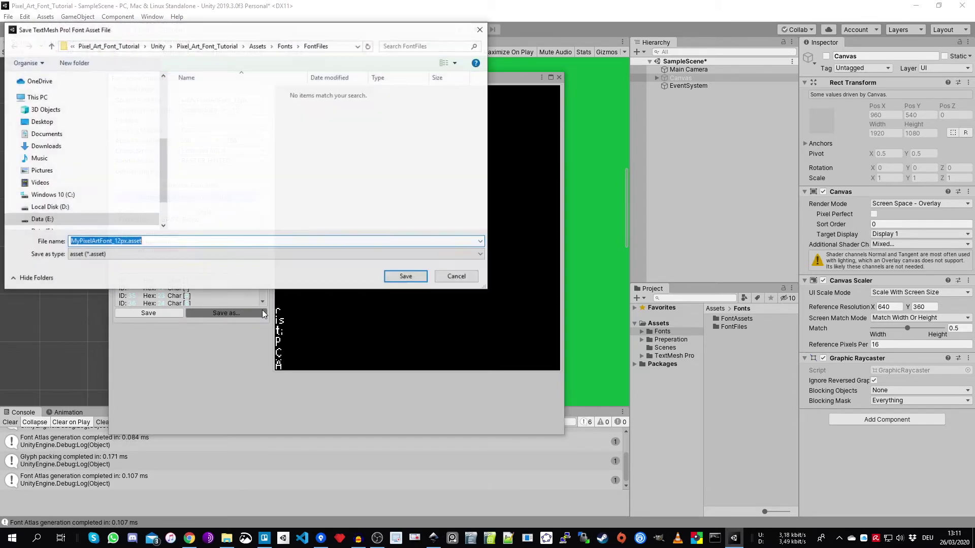
click(285, 47)
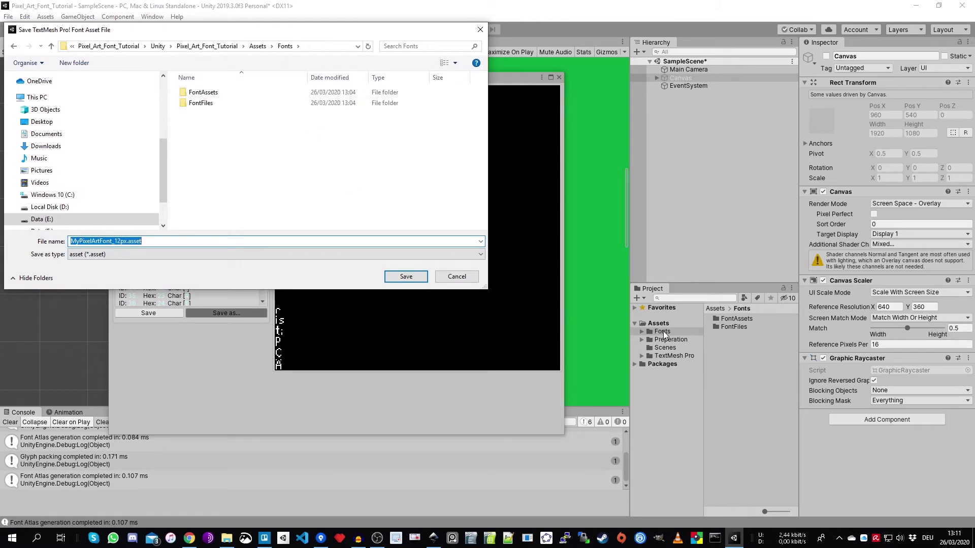
double_click(208, 93)
click(406, 277)
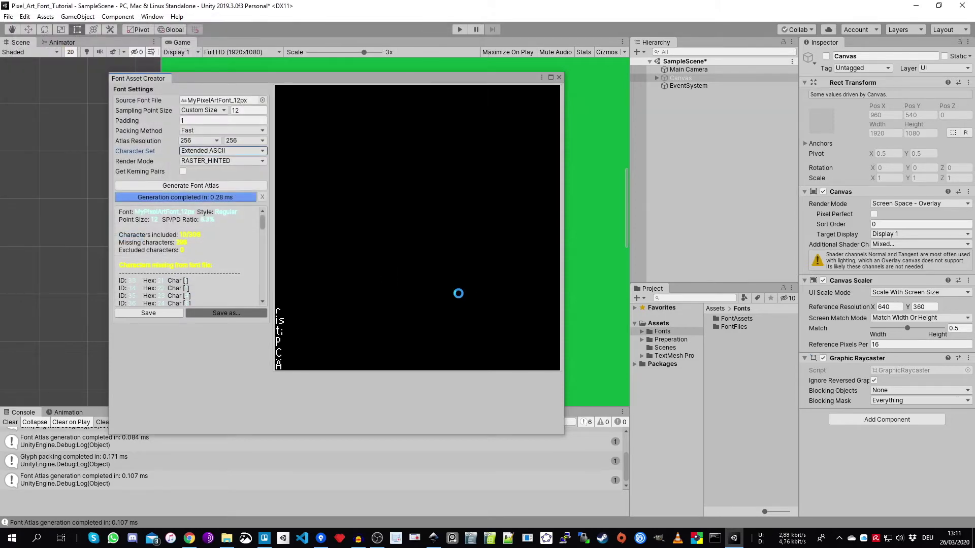
double_click(742, 320)
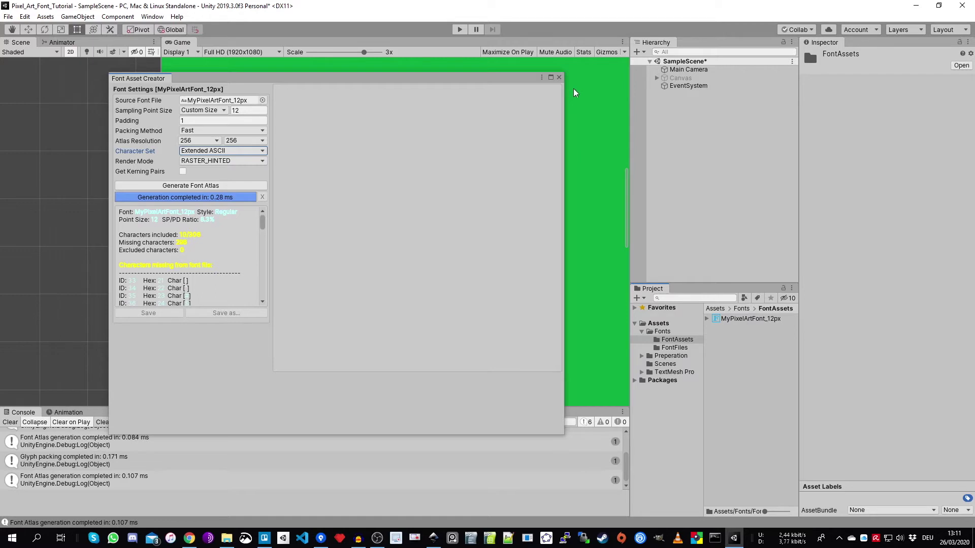
click(559, 78)
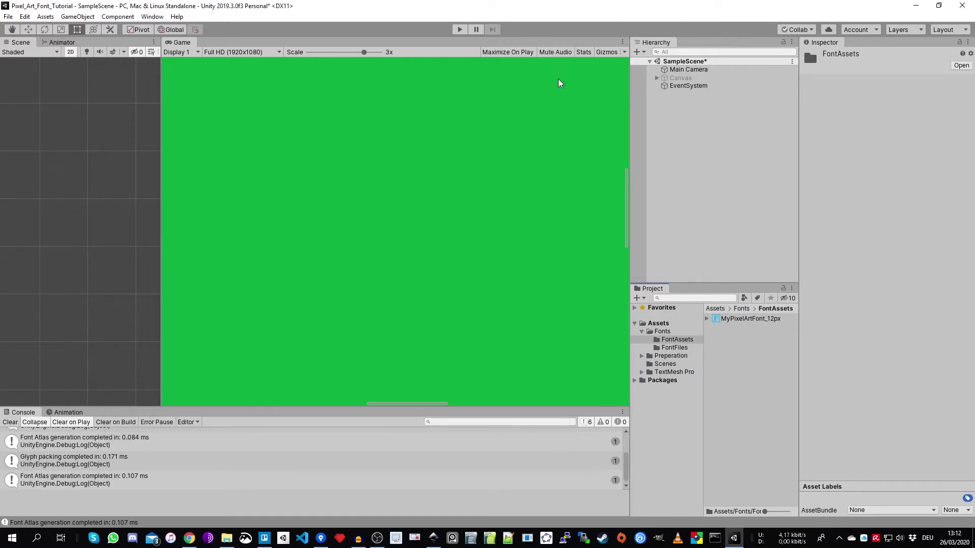
Step: Add a new UI Canvas to the scene and set its UI scale mode to Scale With Screen Size
right_click(681, 114)
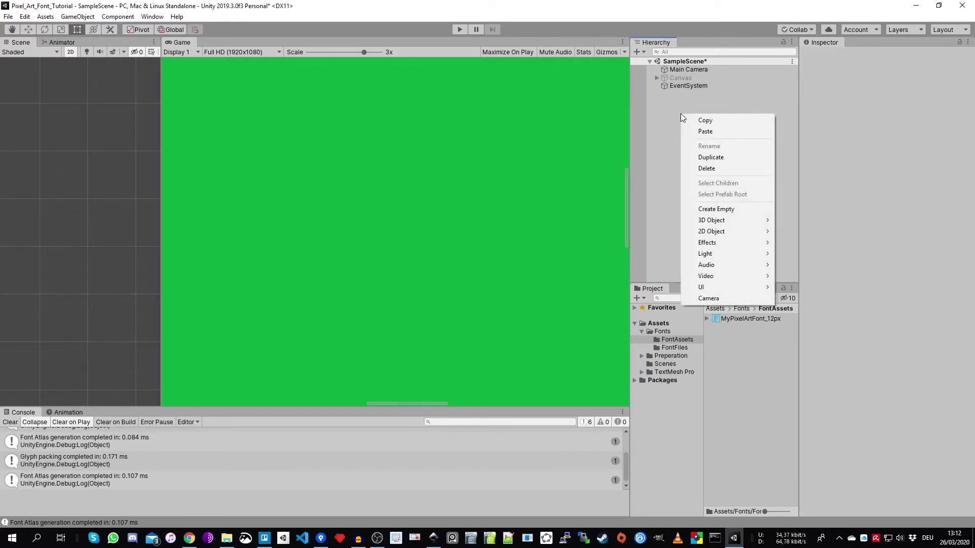
mouse_move(740, 293)
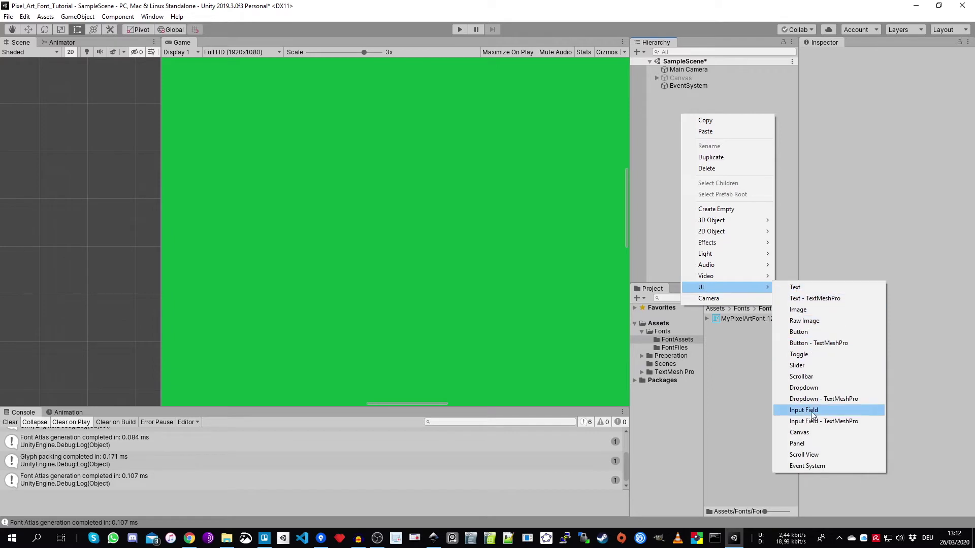
click(799, 433)
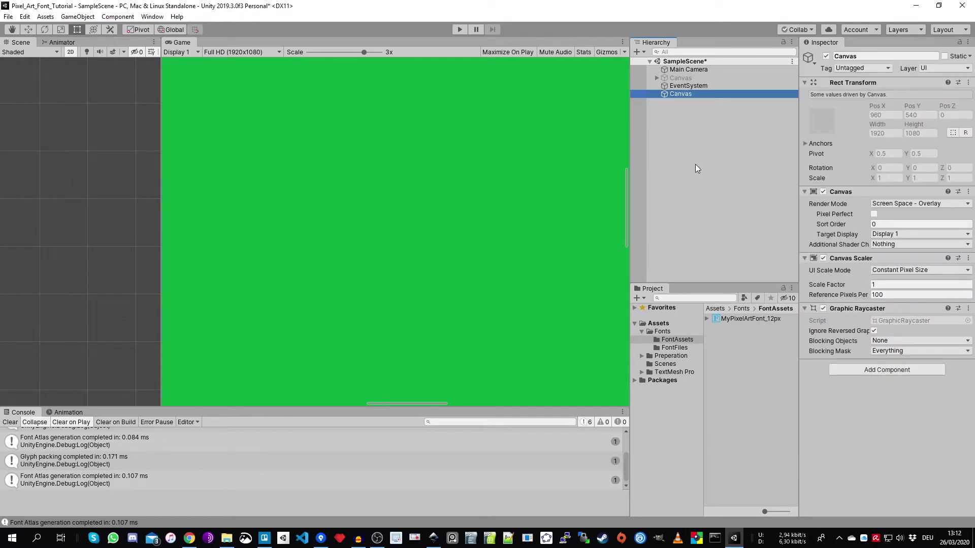
click(888, 273)
click(906, 293)
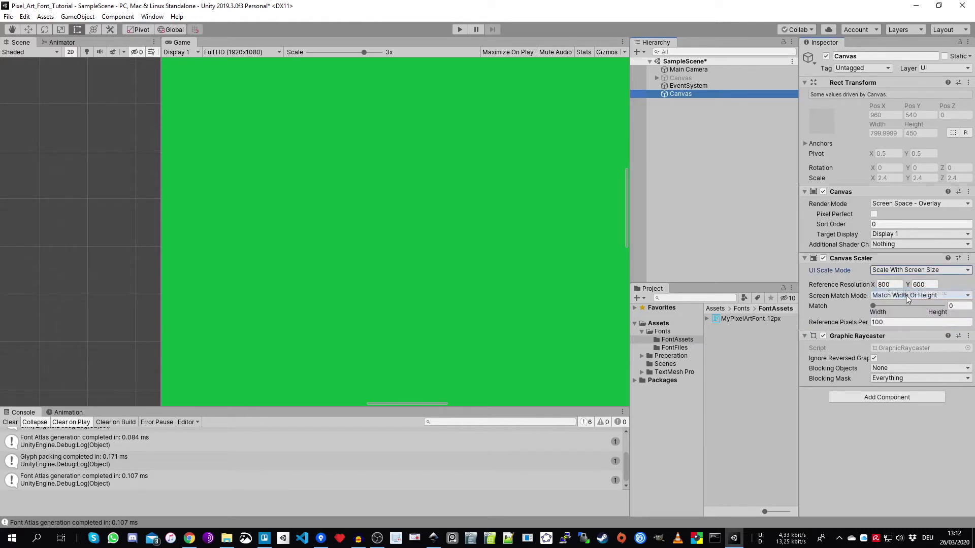
Step: Set the canvas scaler's reference resolution to 640 x 360 and its reference pixels per unit to 16
click(891, 285)
text(640)
key(Tab)
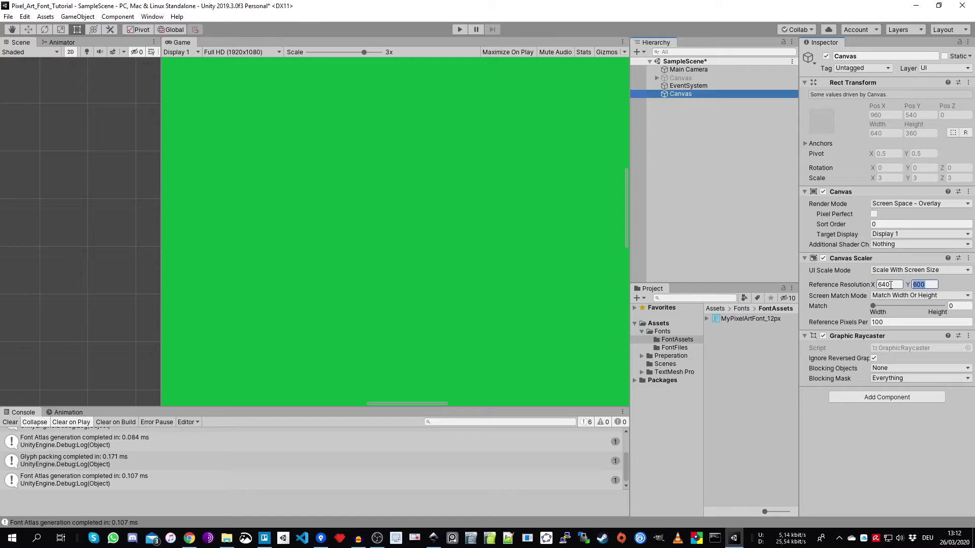
text(360)
key(Tab)
key(Tab)
key(Tab)
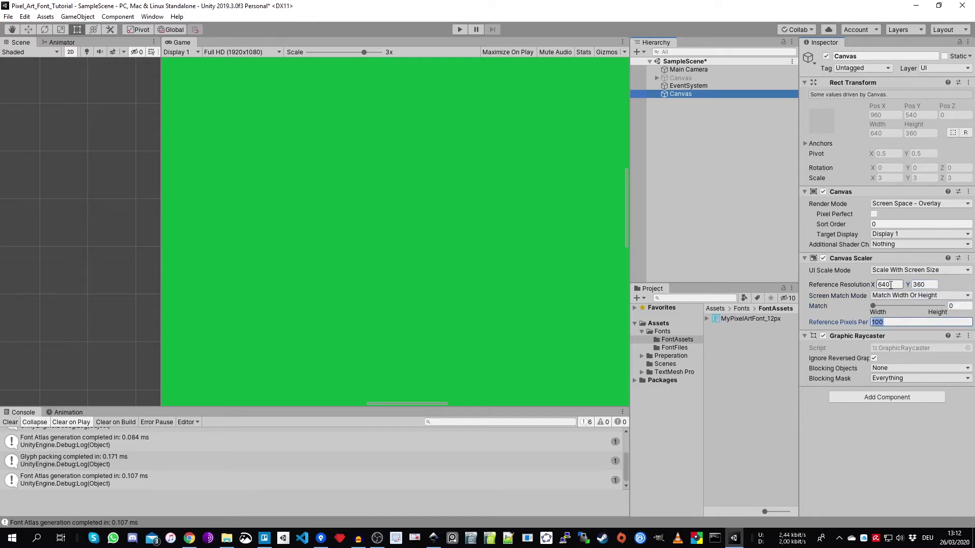
key(Return)
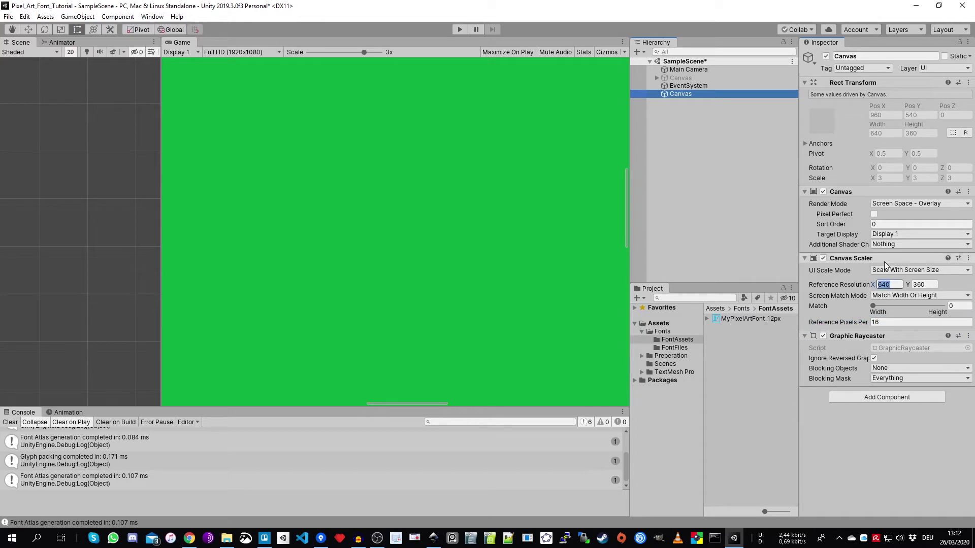
Step: Add a UI Panel as a child of the new Canvas
click(688, 95)
right_click(688, 94)
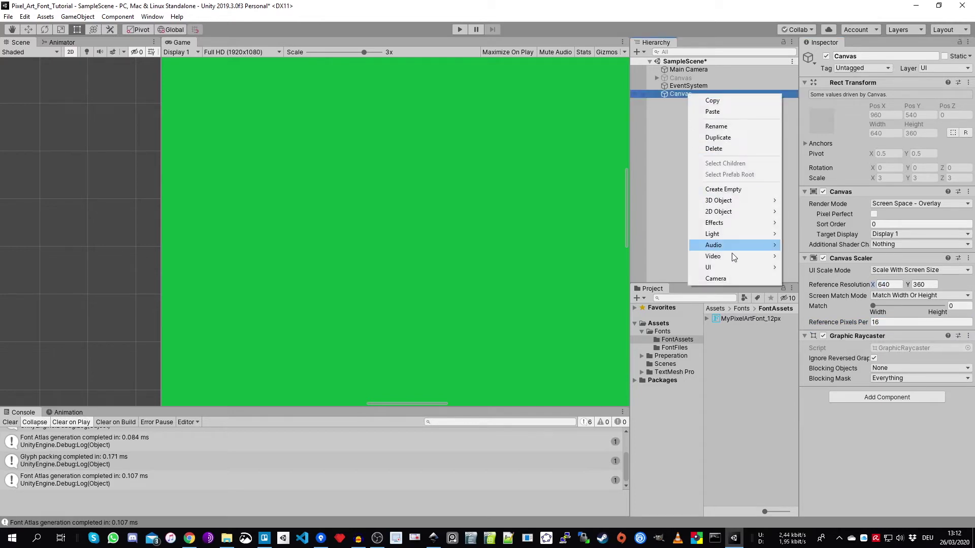
mouse_move(741, 270)
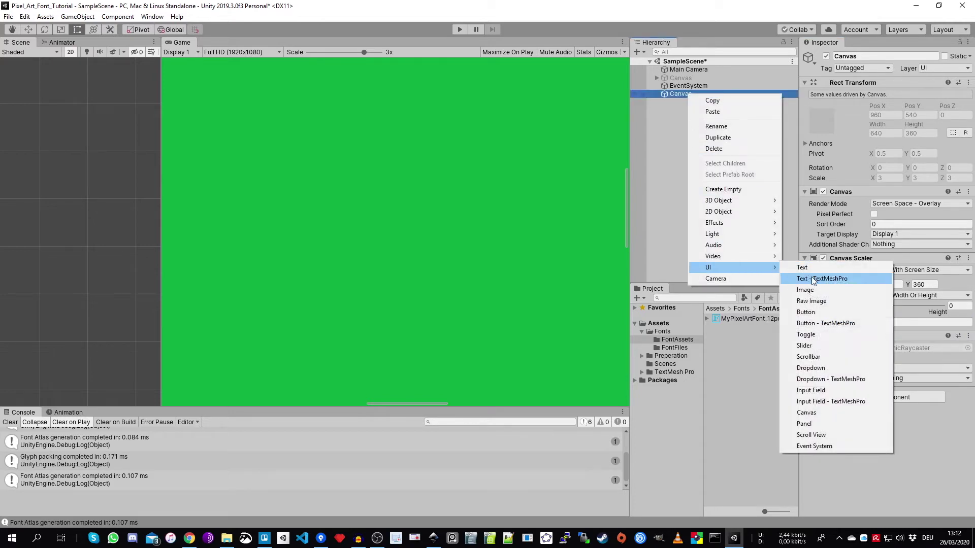
click(818, 424)
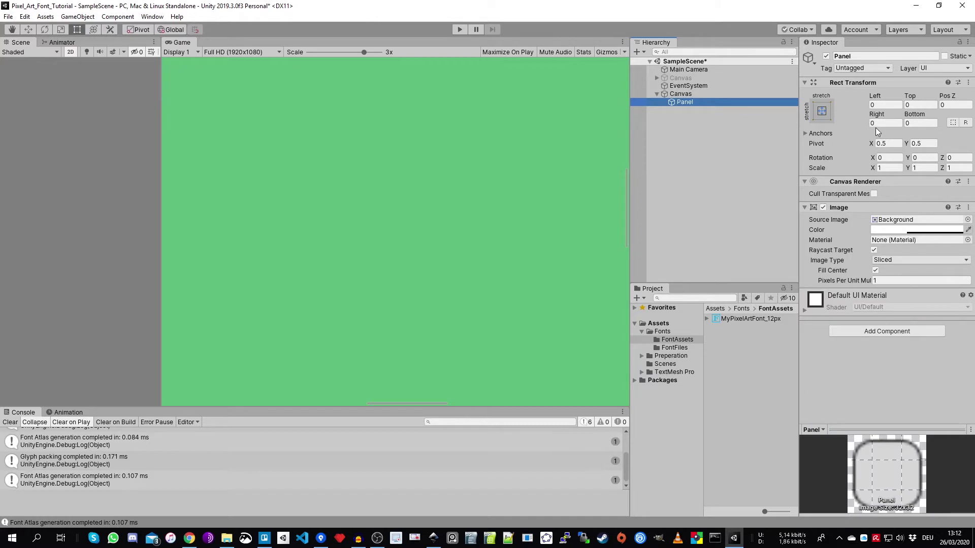
Step: Anchor the panel to the middle center and set its width and height to 12
click(823, 111)
click(880, 213)
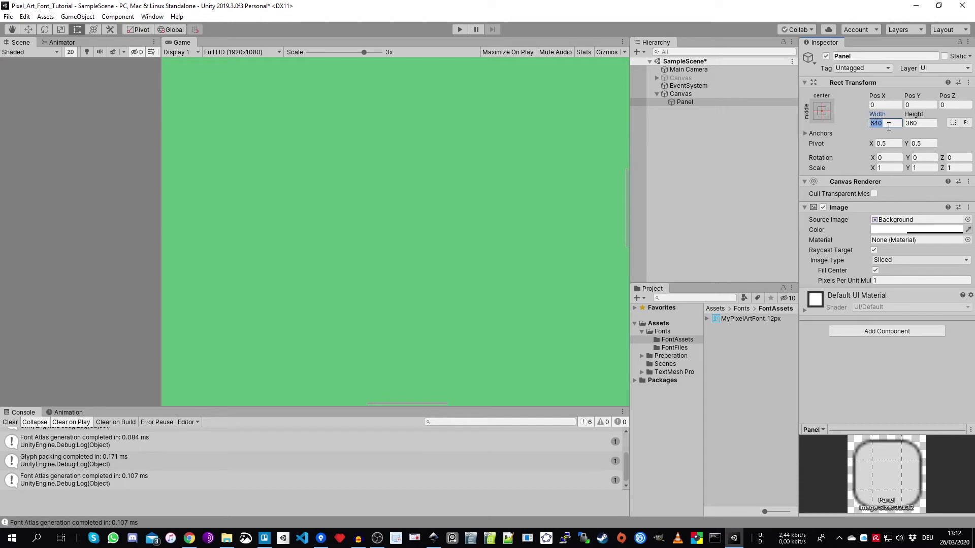
text(12)
click(920, 124)
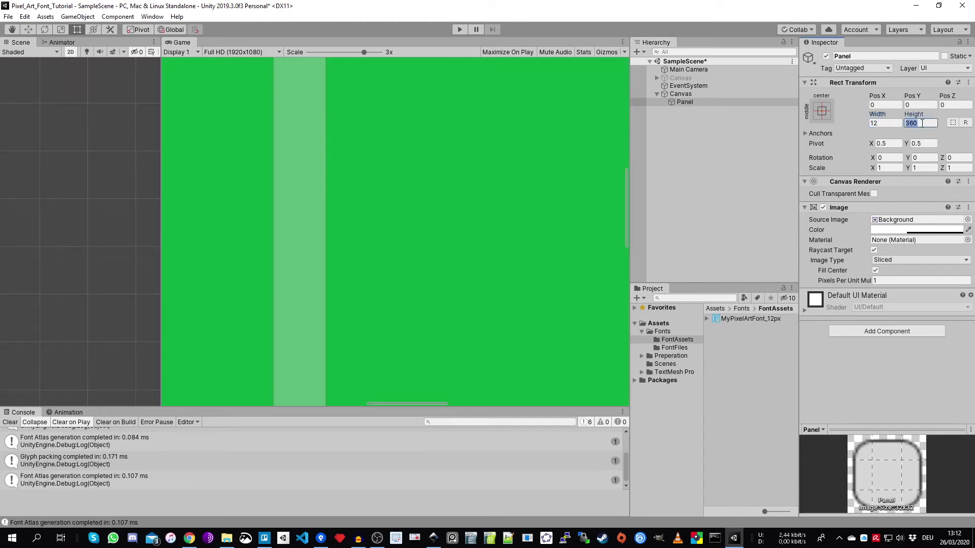
text(12)
key(Return)
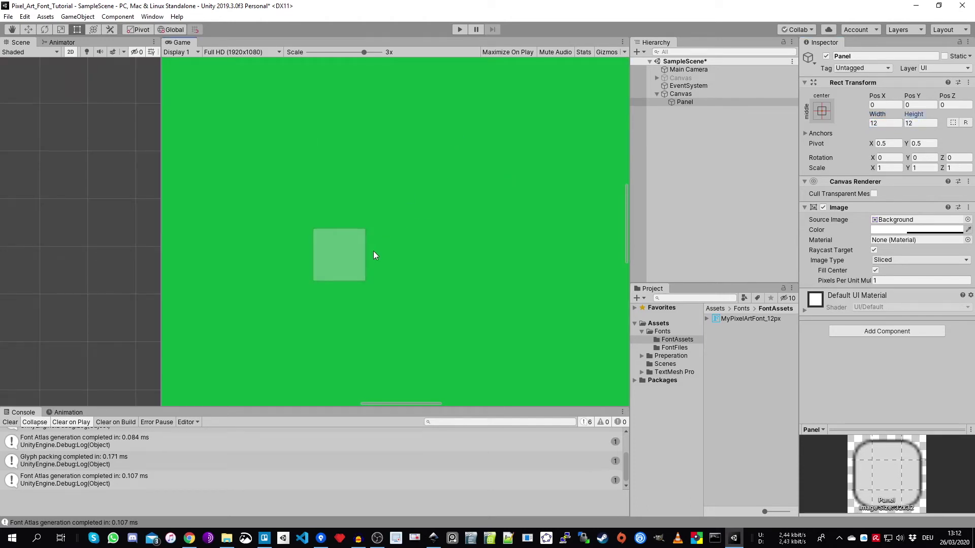
Step: Enlarge the Scene view and set the panel's source image to the frame sprite
scroll(321, 264, up, 3)
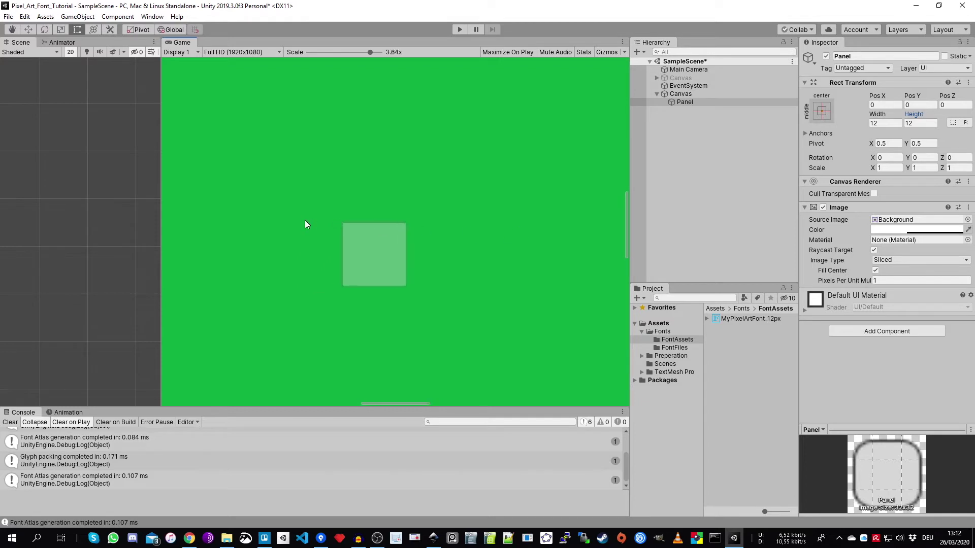
drag(276, 196, 329, 214)
scroll(229, 224, up, 5)
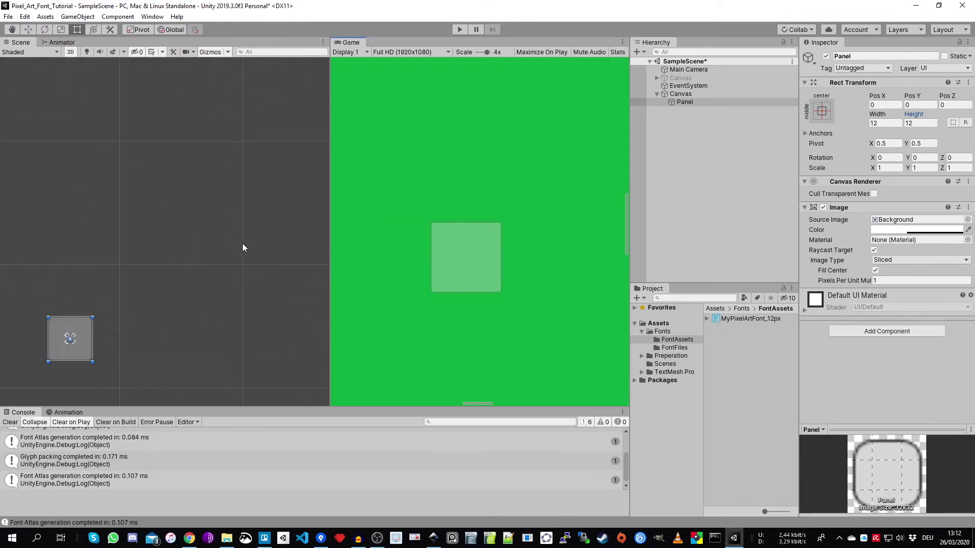
scroll(75, 320, up, 4)
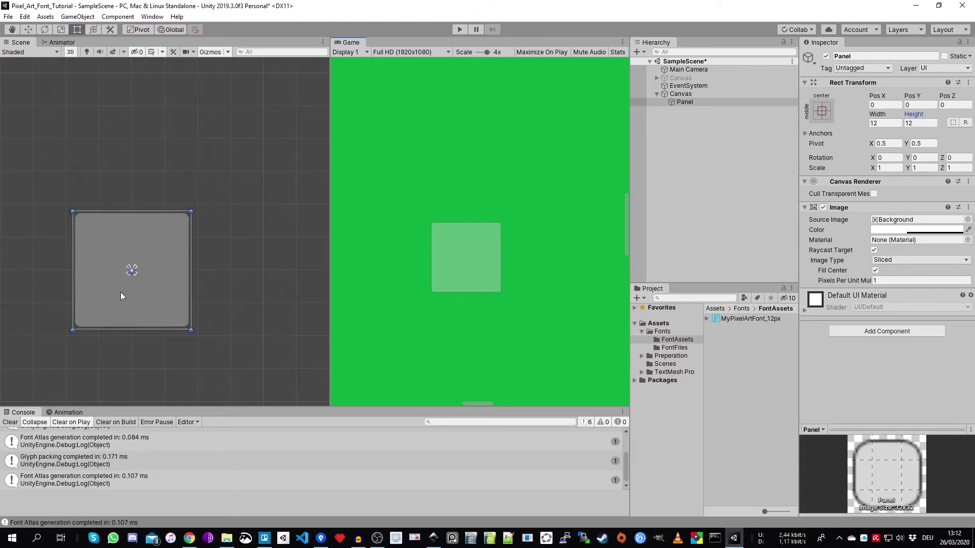
click(968, 219)
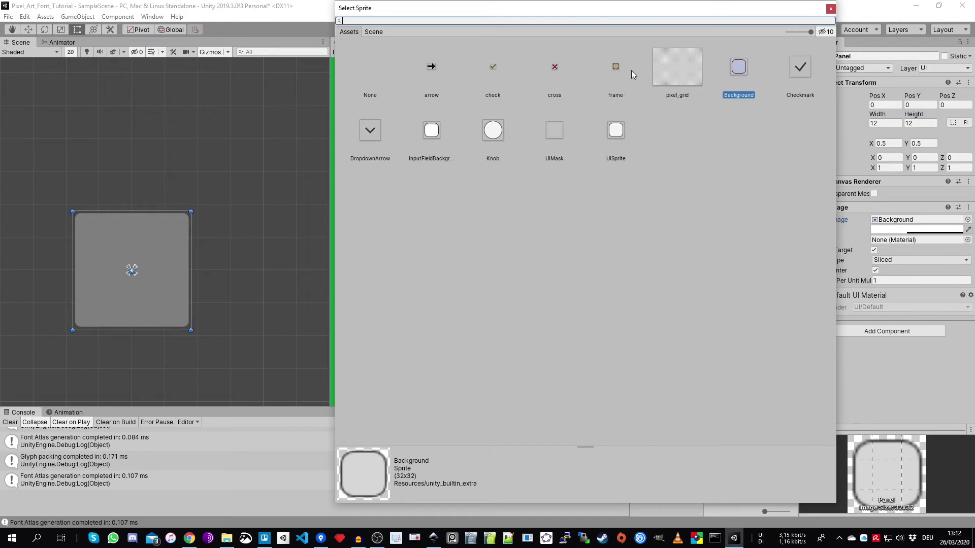
double_click(616, 71)
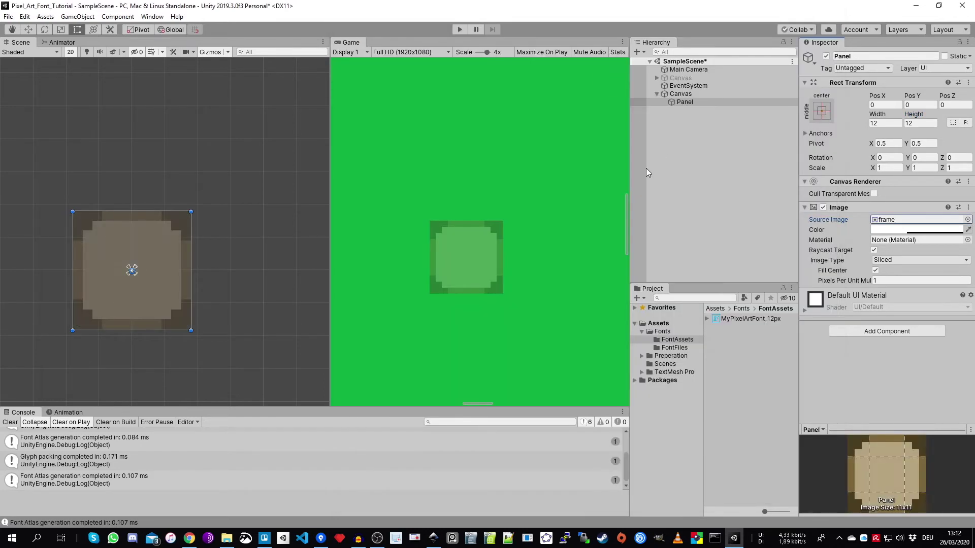
Step: Open PixelGrid_100x20px from the Preperation/Sprites folder in the Sprite Editor and examine its import settings and sliced sprites
click(674, 356)
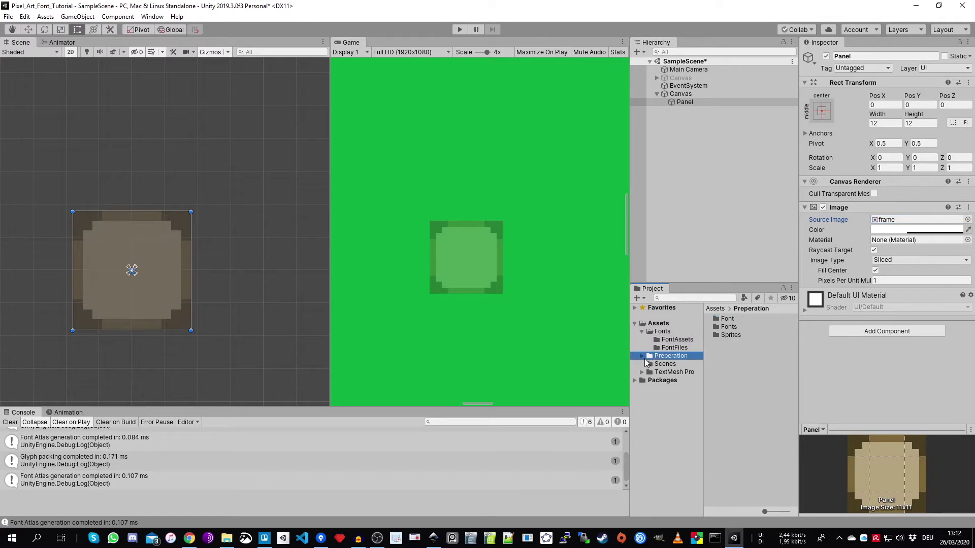
click(642, 356)
click(675, 381)
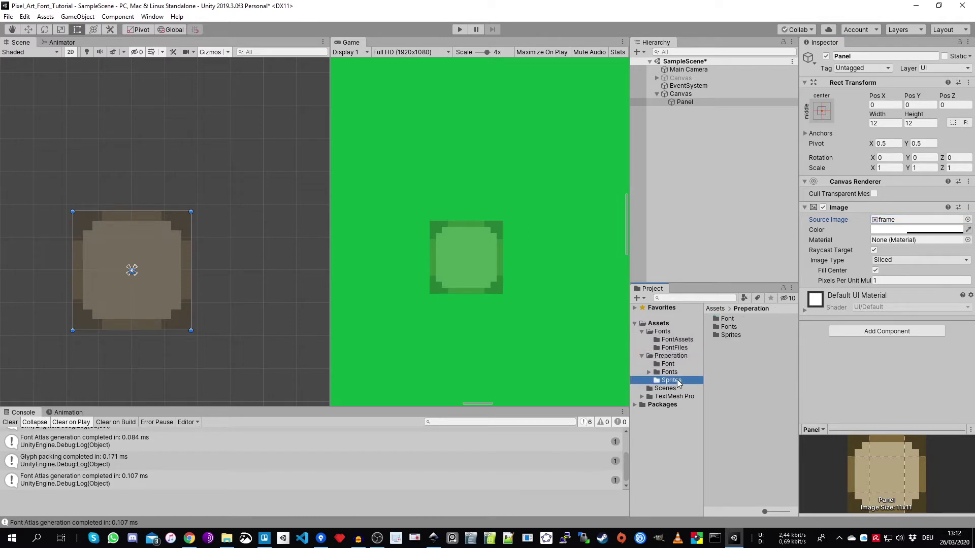
click(745, 319)
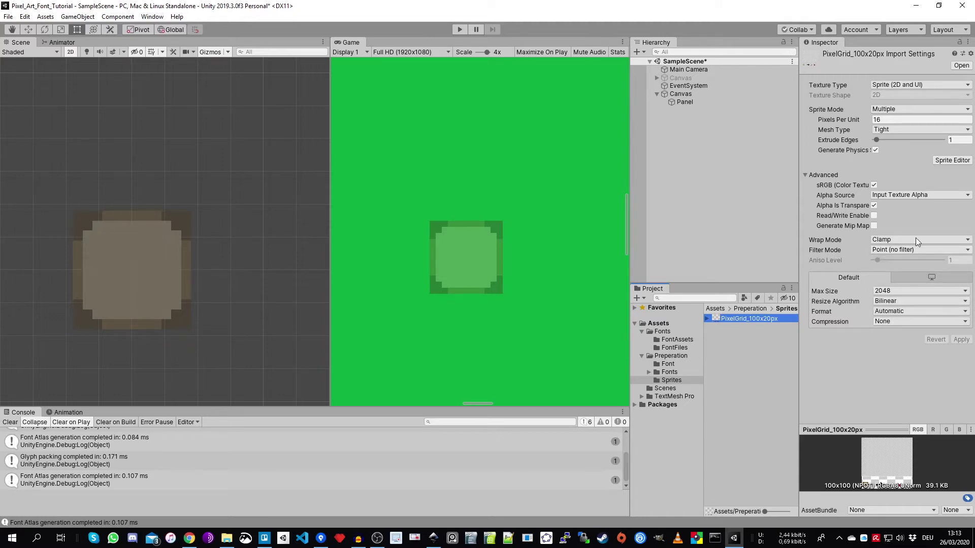
click(941, 161)
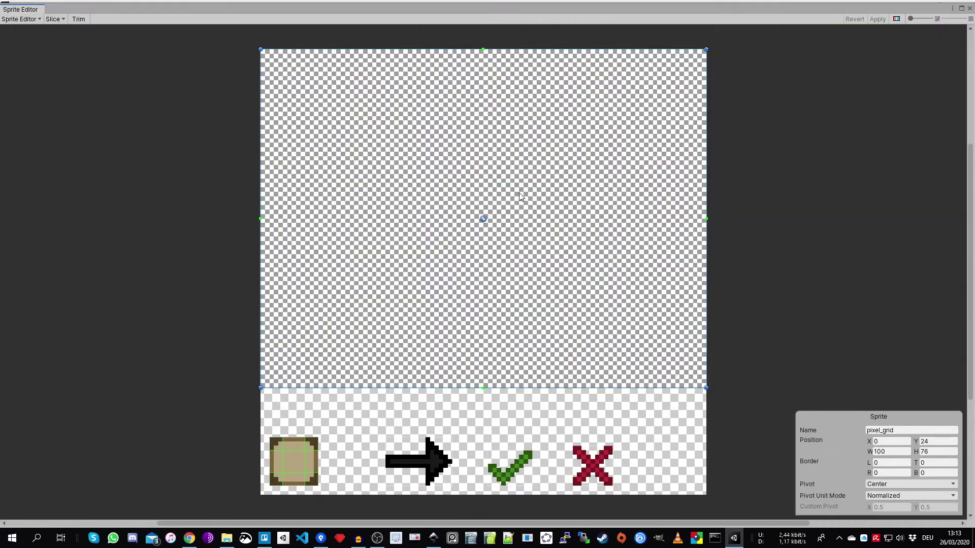
scroll(361, 463, up, 3)
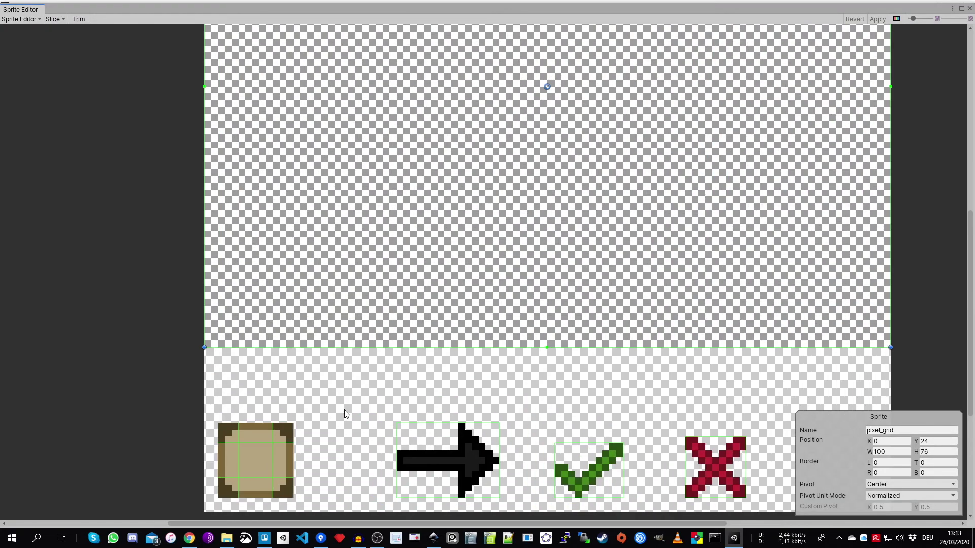
scroll(347, 412, down, 2)
scroll(364, 387, up, 1)
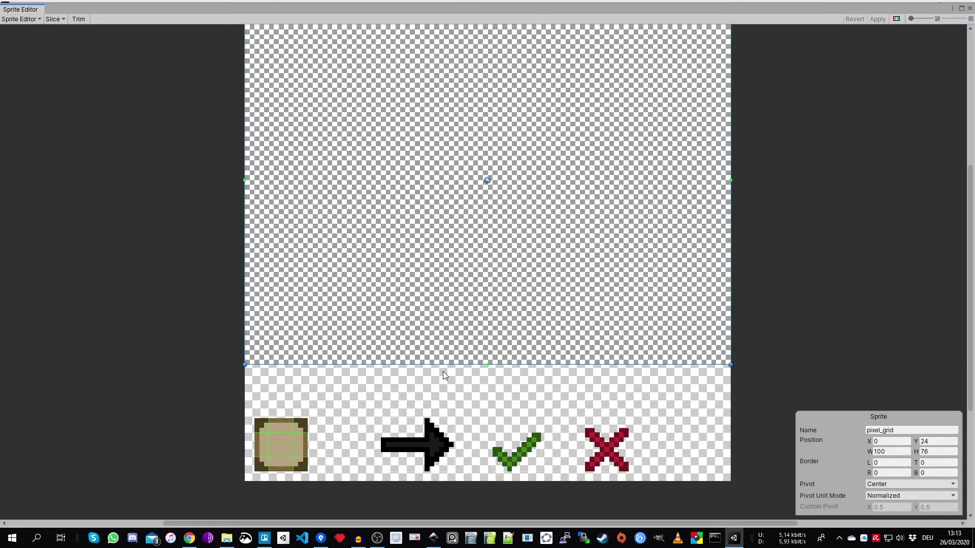
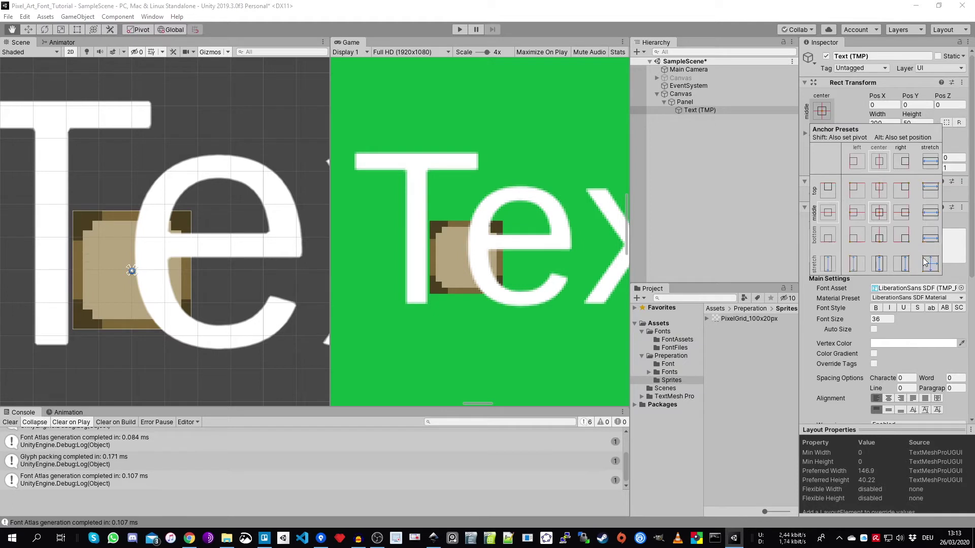
Step: Stretch the Text (TMP) object in both directions to fill the panel and check how its letters wrap
alt+click(933, 266)
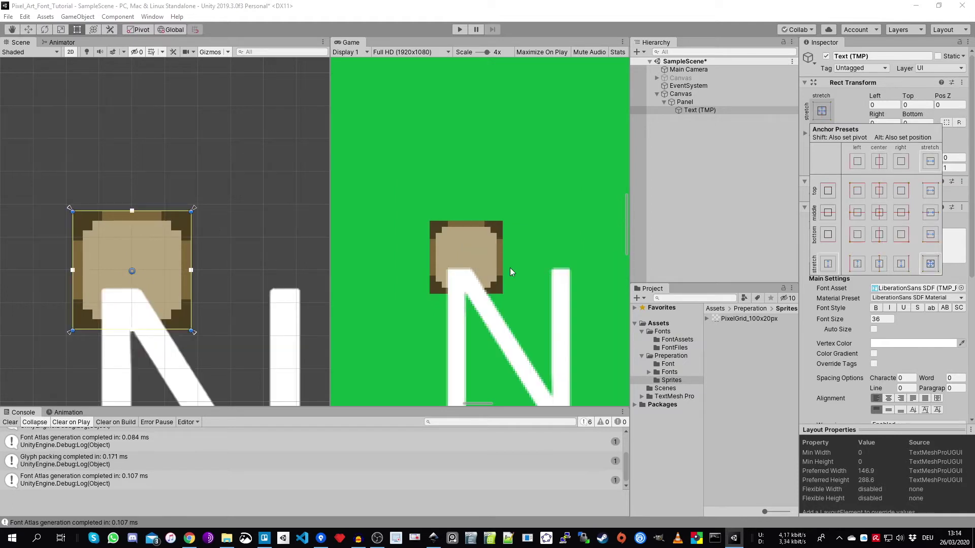
click(697, 111)
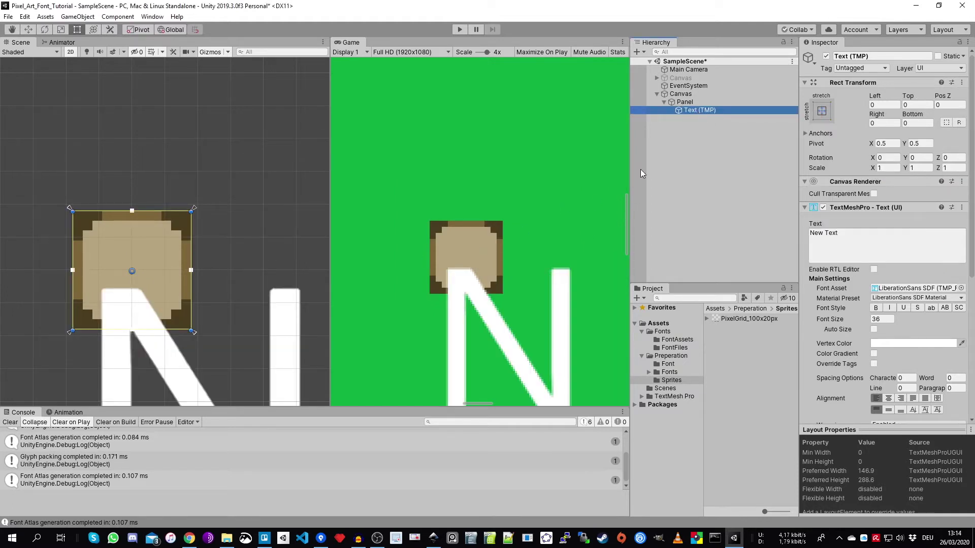
scroll(245, 209, down, 10)
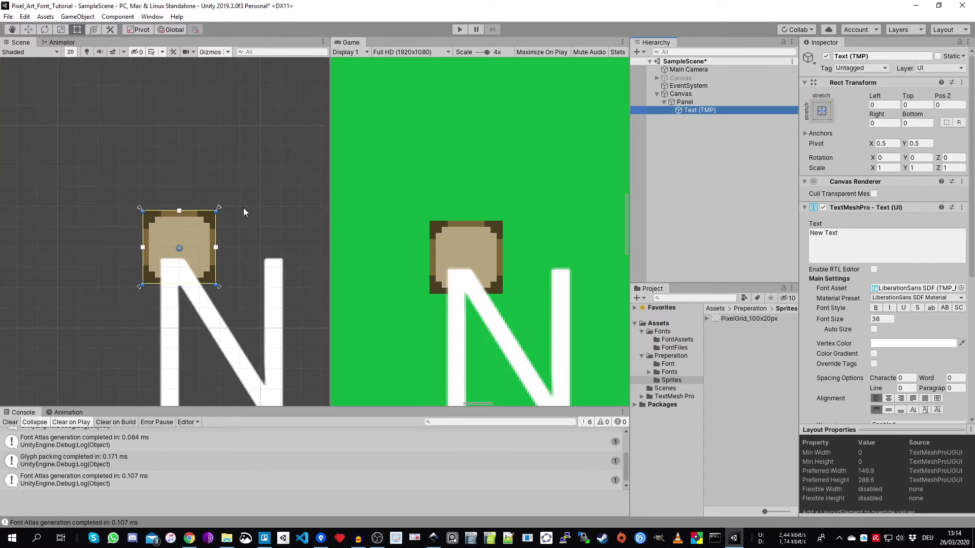
scroll(178, 288, down, 8)
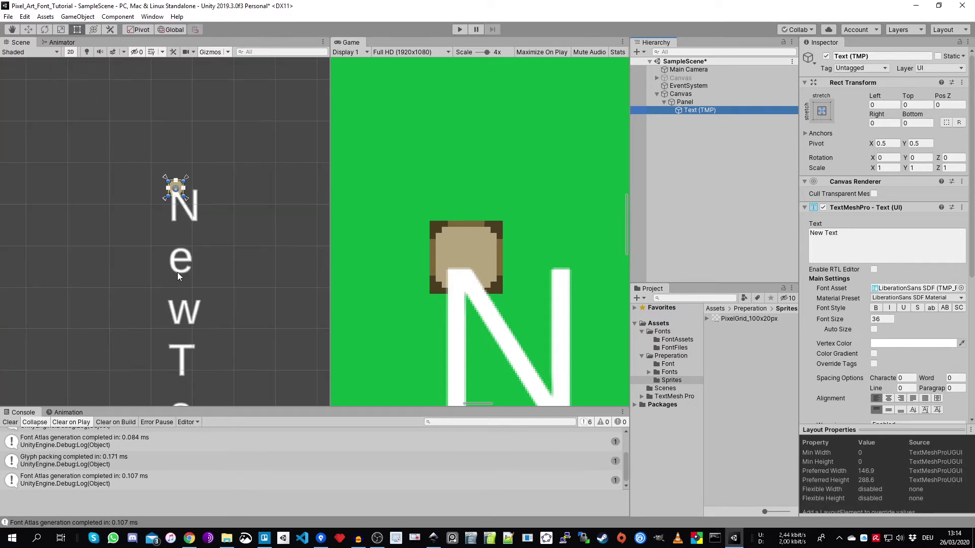
scroll(184, 345, up, 1)
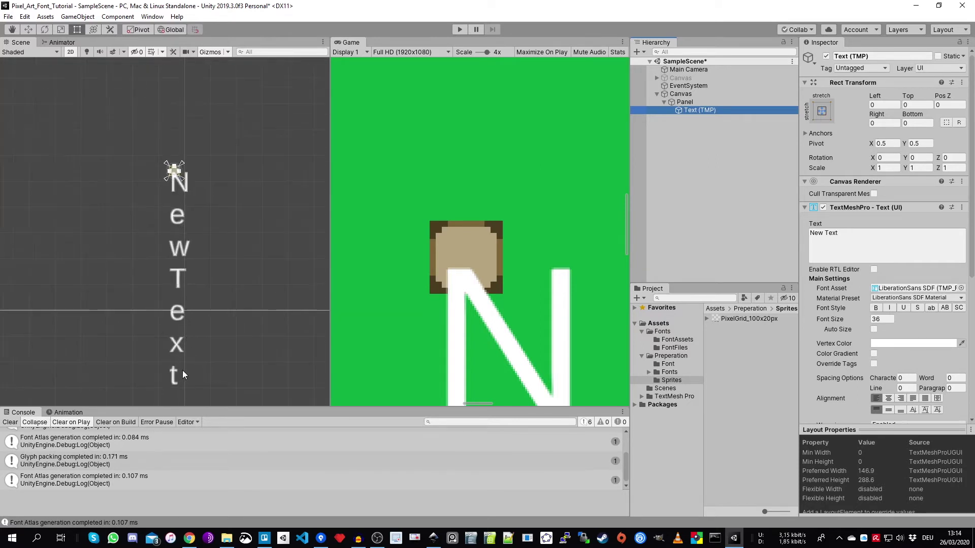
Step: Set the text's font size to 12 and its font asset to MyPixelArtFont_12px
click(810, 260)
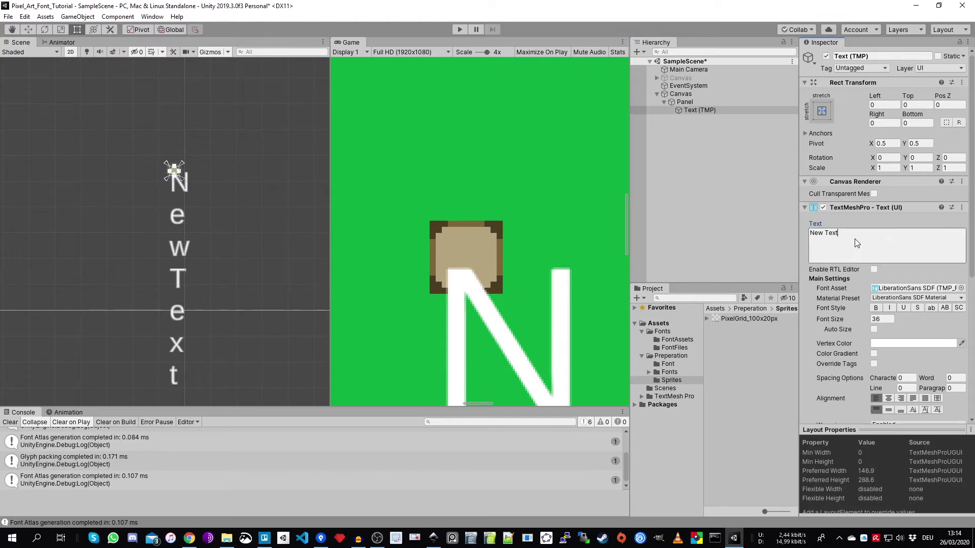
click(886, 319)
text(12)
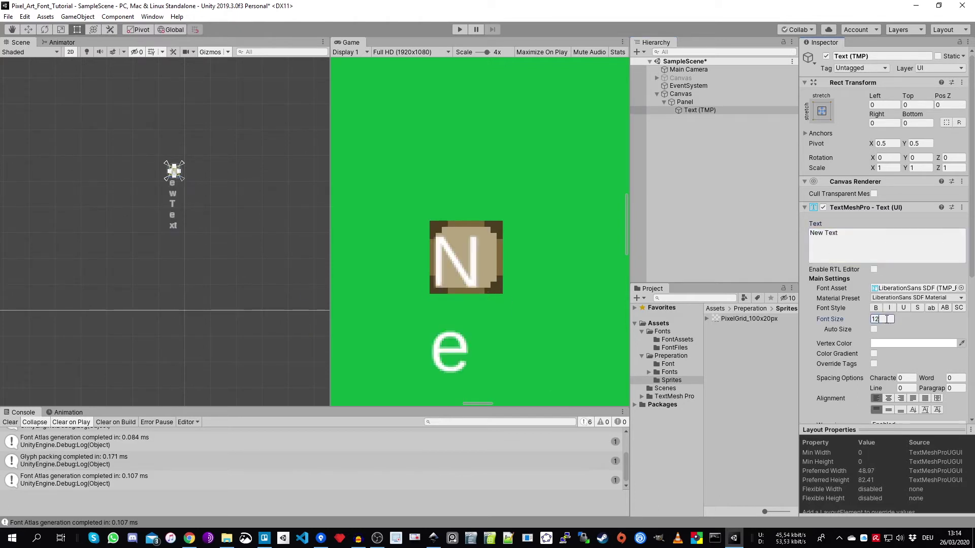
click(962, 288)
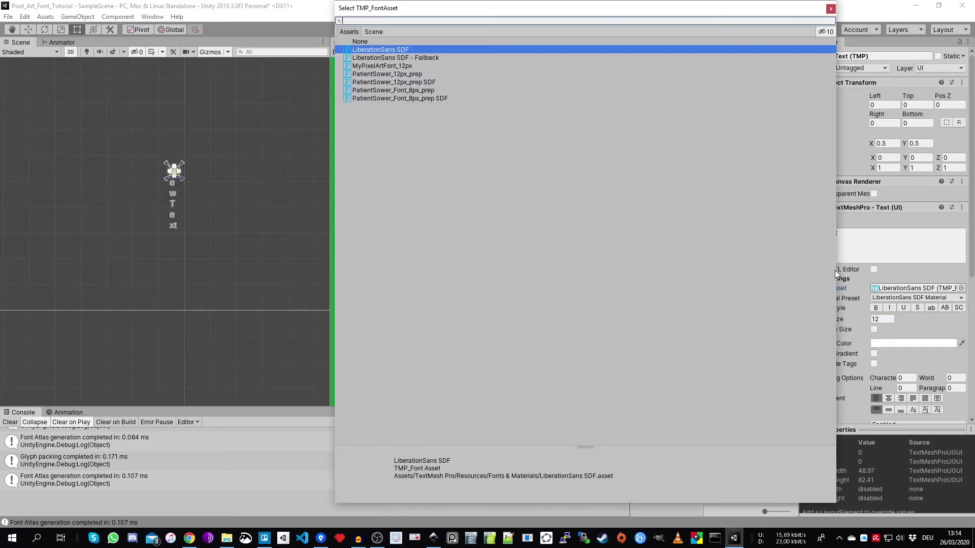
double_click(392, 66)
scroll(173, 193, up, 8)
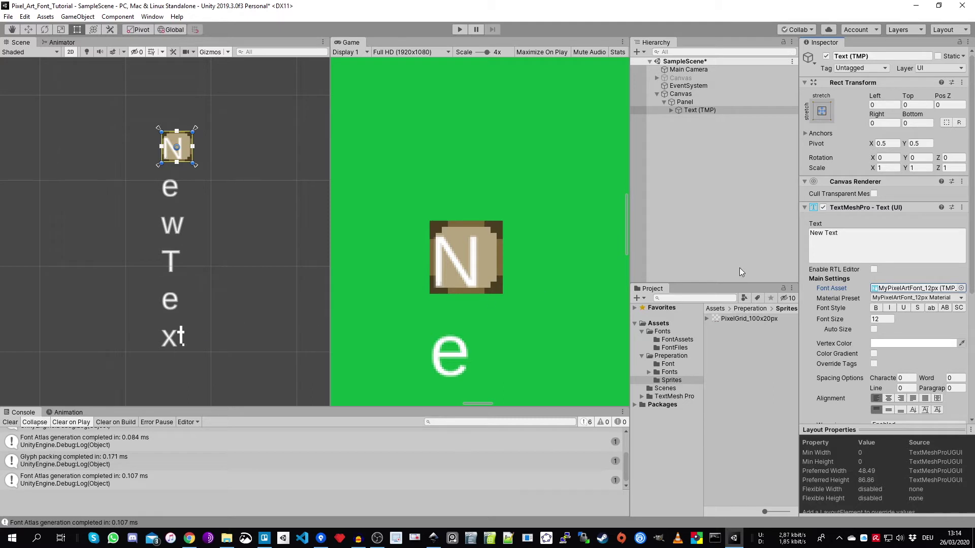
Step: Replace the text object's sample text with "Äp" and widen the Game view to inspect the letters
drag(810, 232, 847, 232)
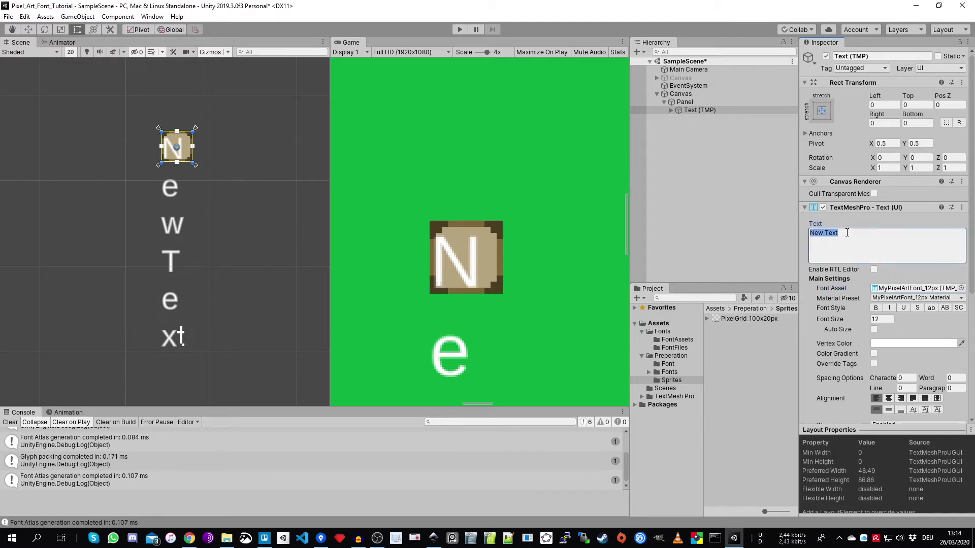
text(Ap)
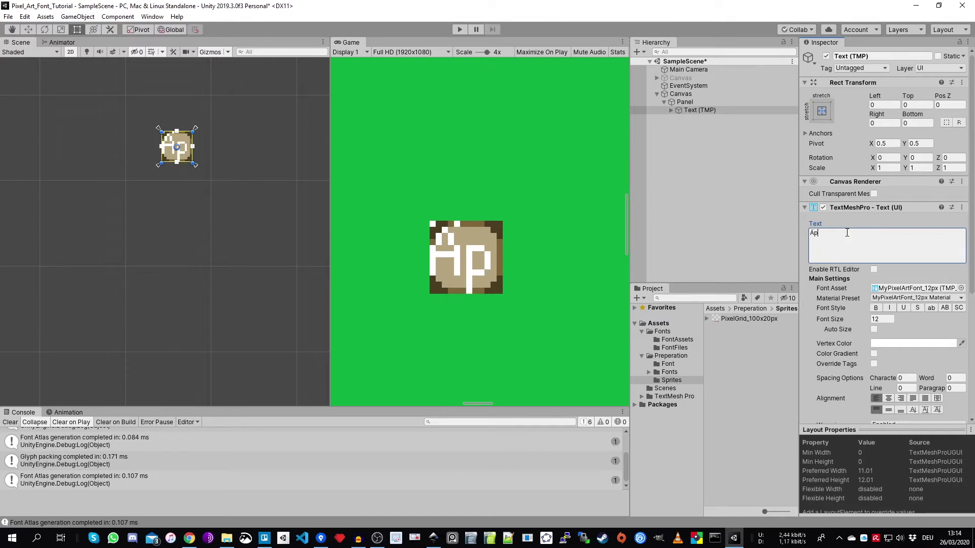
drag(330, 229, 250, 229)
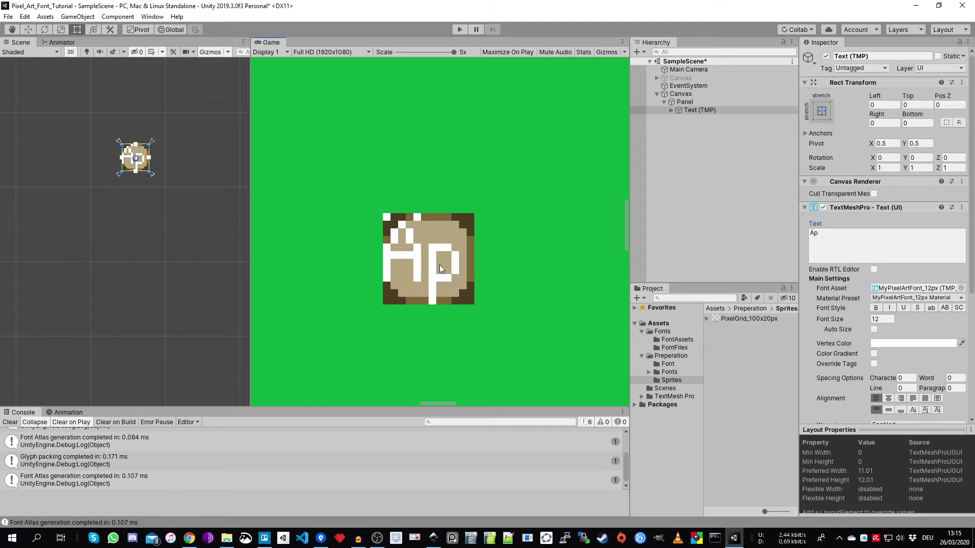
Step: Switch to Inkscape and examine how the Ä and y glyphs fill the height of the coloured em square guide
mouse_move(435, 543)
click(435, 542)
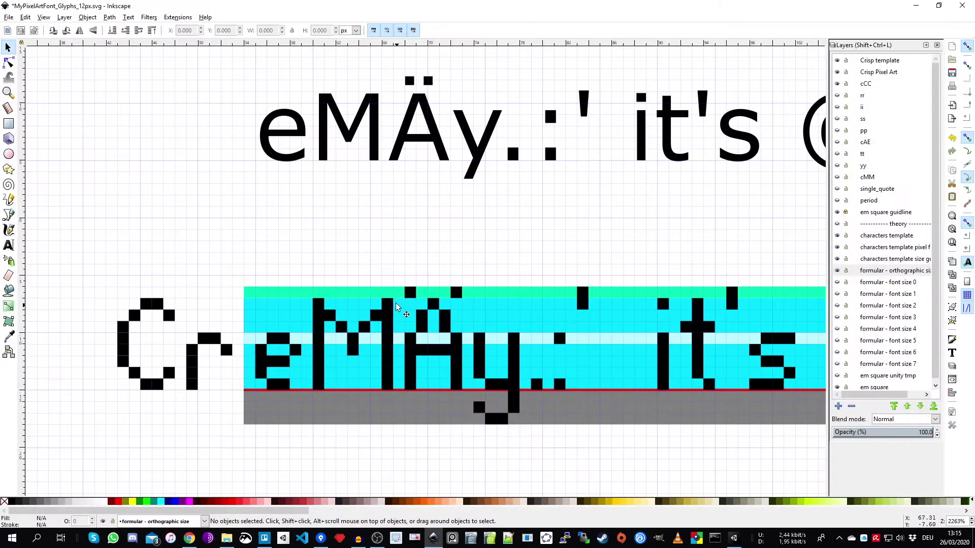
key(minus)
ctrl+scroll(371, 294, up, 3)
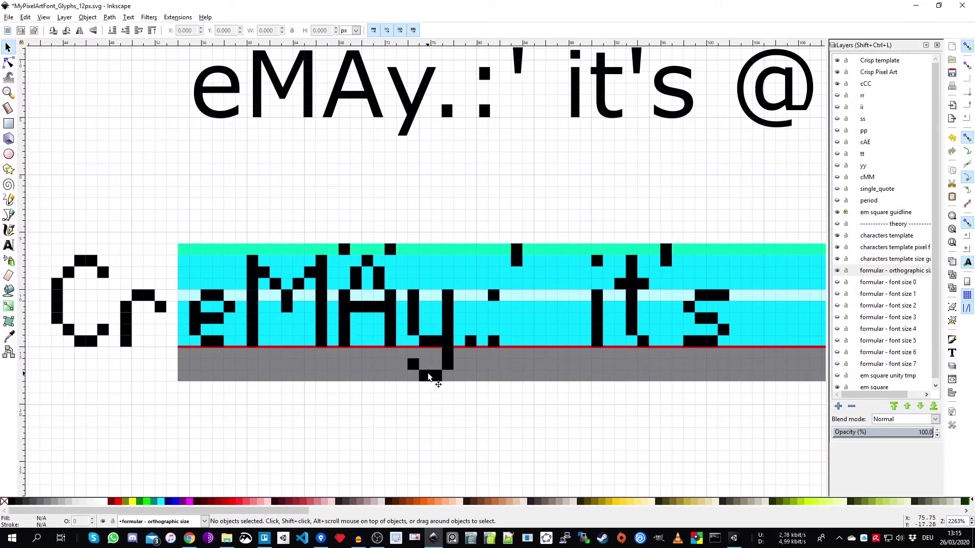
ctrl+scroll(444, 333, down, 5)
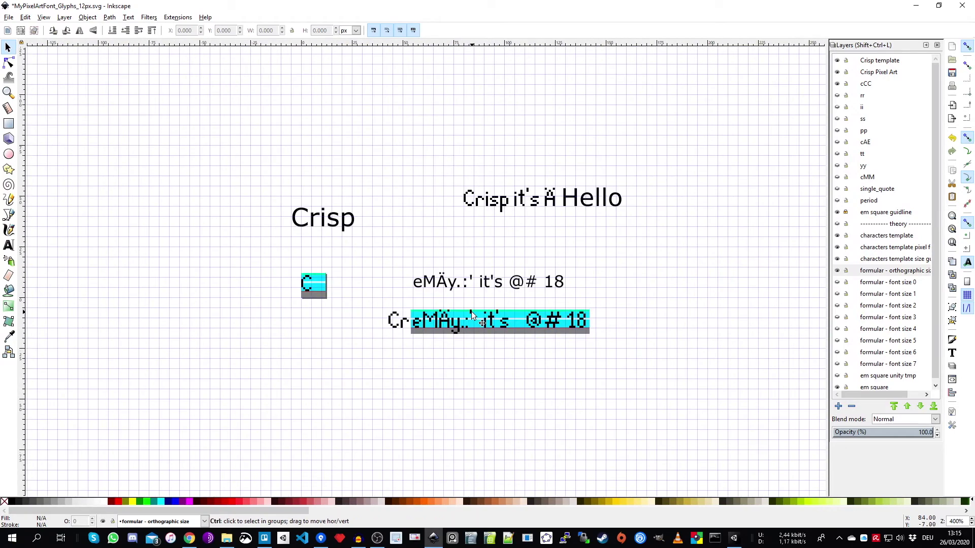
Step: Show the pp glyph layer instead of cCC, compare its descender with the em square, and return to Unity
click(874, 132)
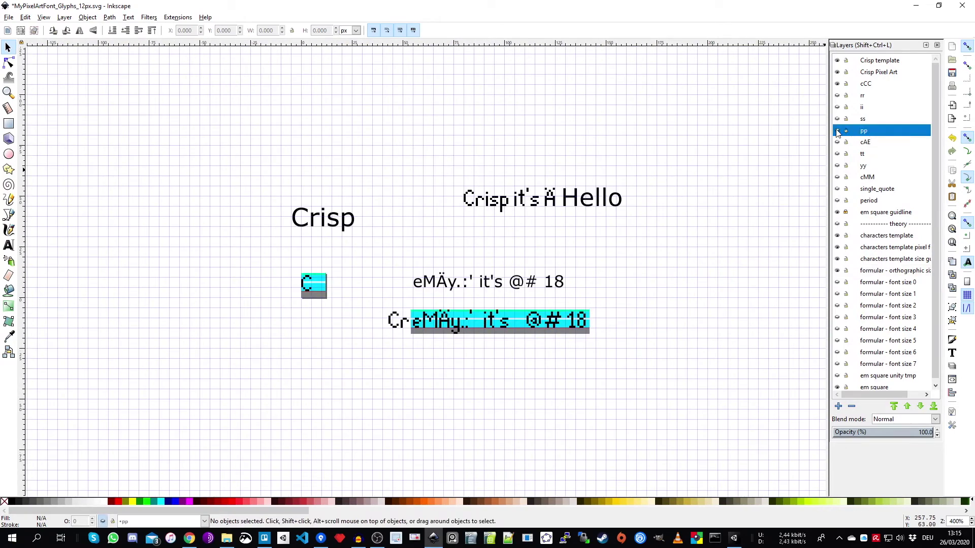
ctrl+scroll(281, 306, up, 2)
ctrl+scroll(281, 306, up, 4)
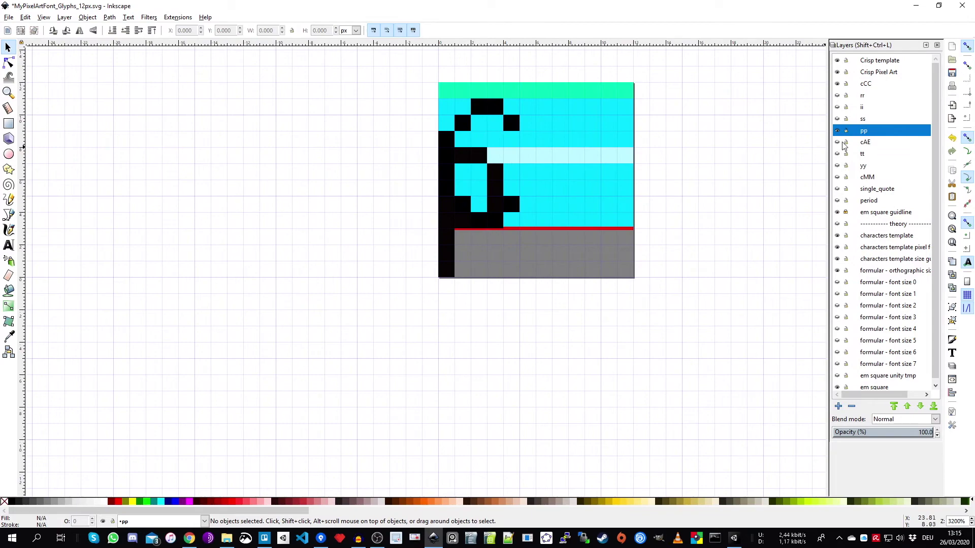
click(874, 85)
click(837, 84)
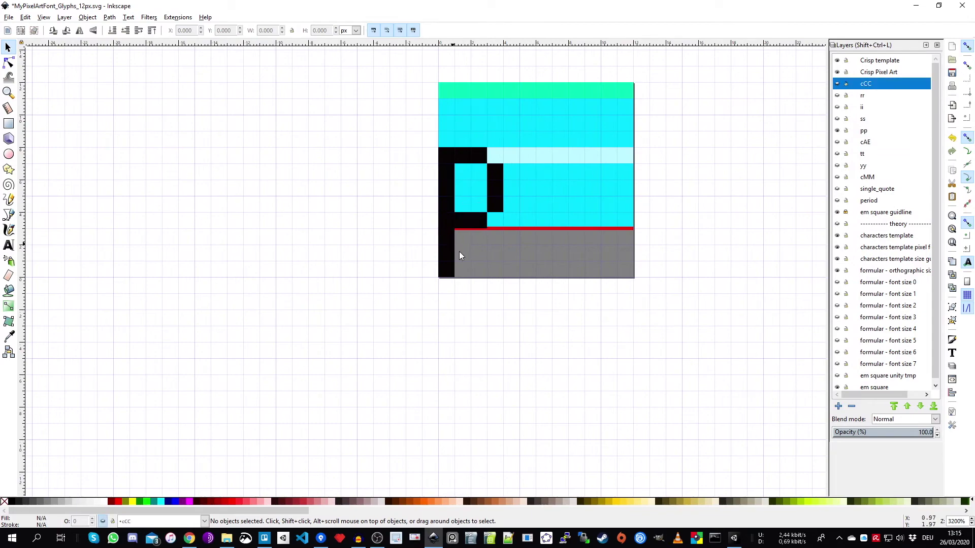
ctrl+scroll(434, 289, down, 4)
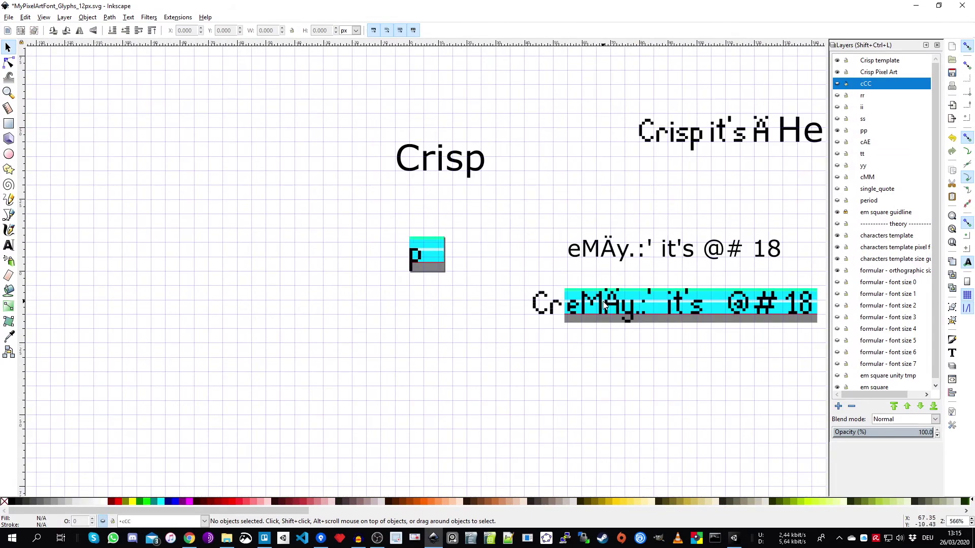
ctrl+scroll(644, 330, up, 2)
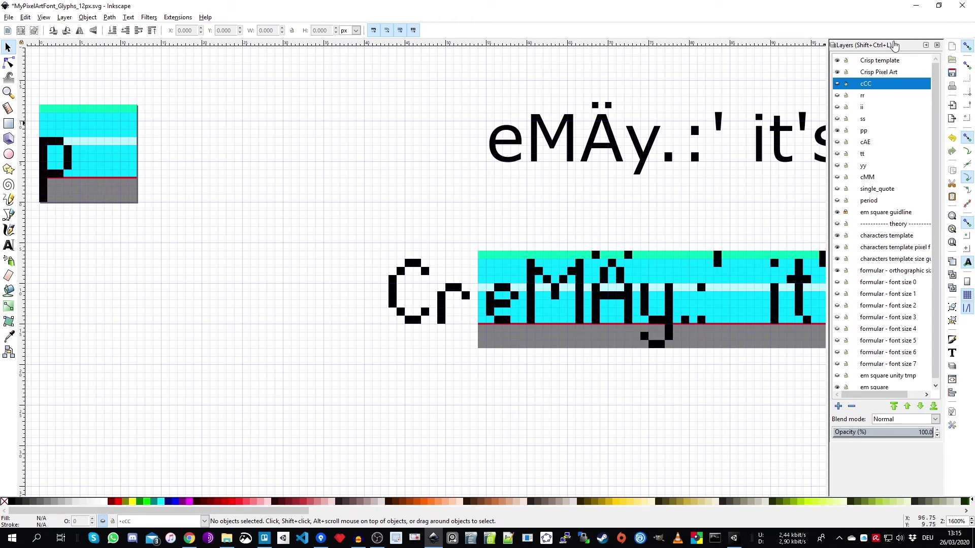
click(917, 9)
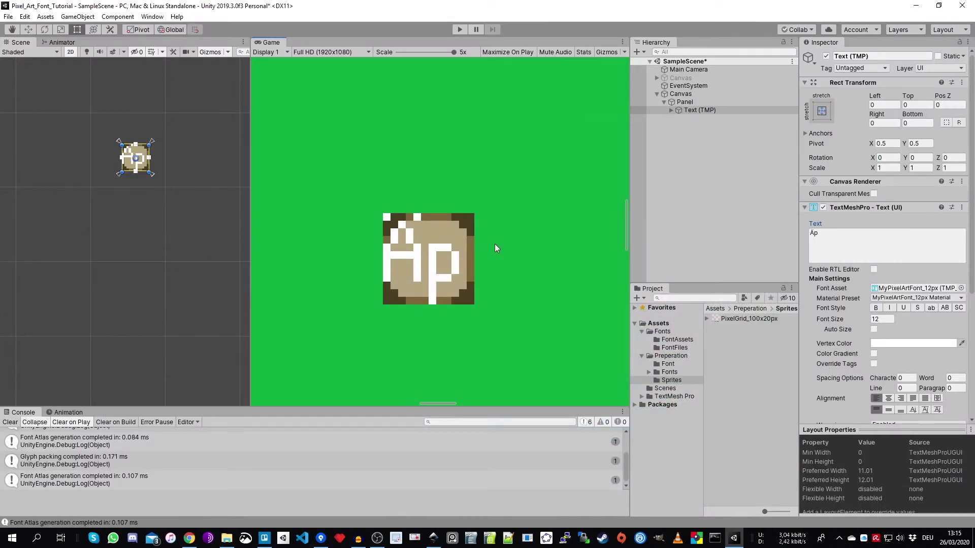
Step: Resize the Panel to a width of 50 and a height of 35
click(694, 95)
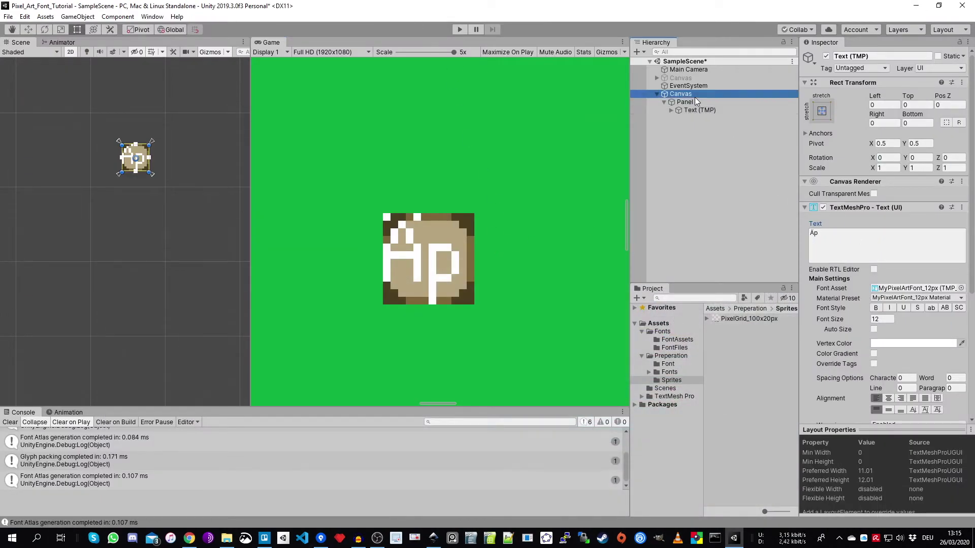
click(699, 102)
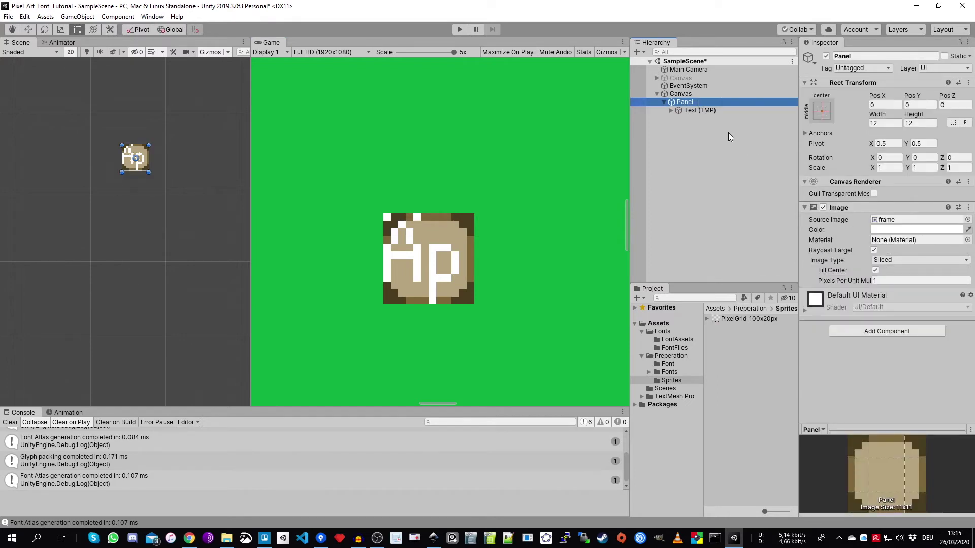
click(705, 110)
click(727, 103)
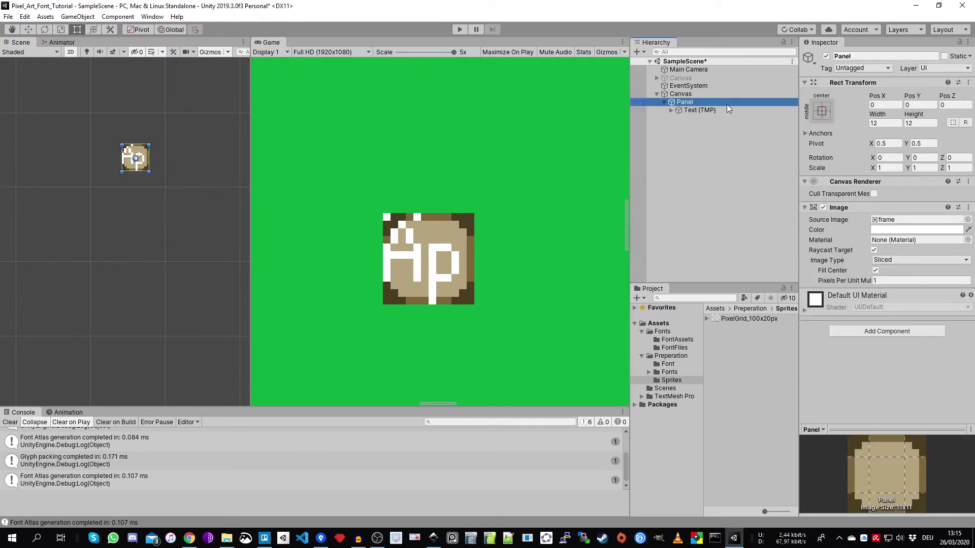
click(888, 124)
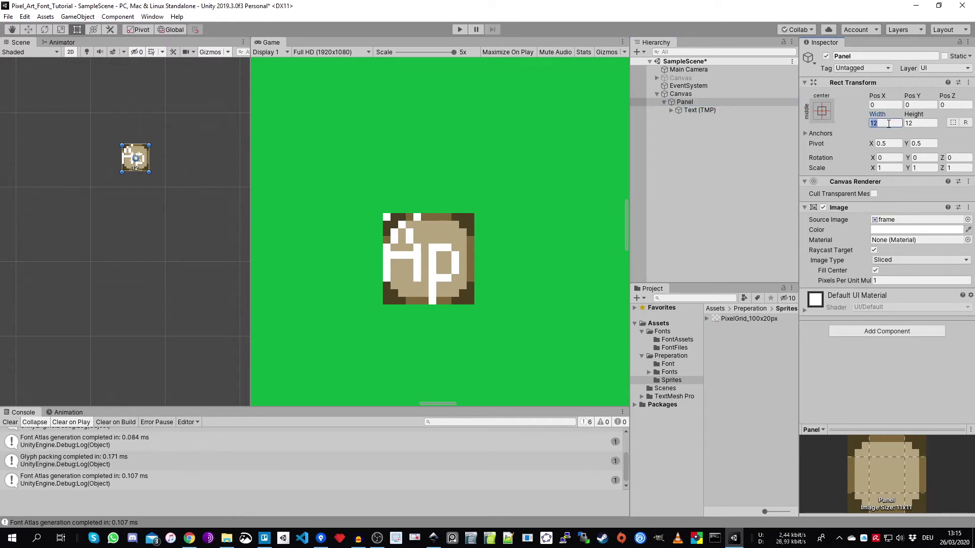
text(50)
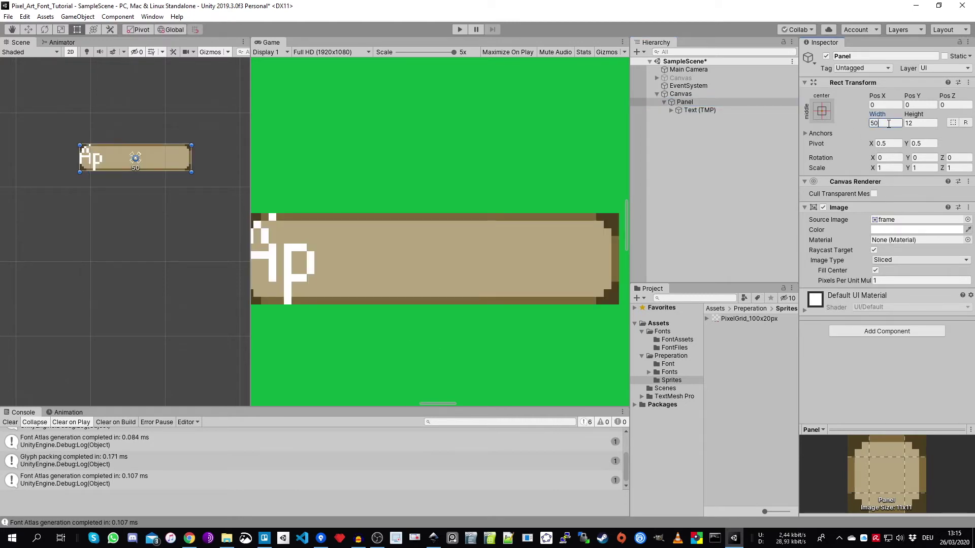
key(Tab)
text(25)
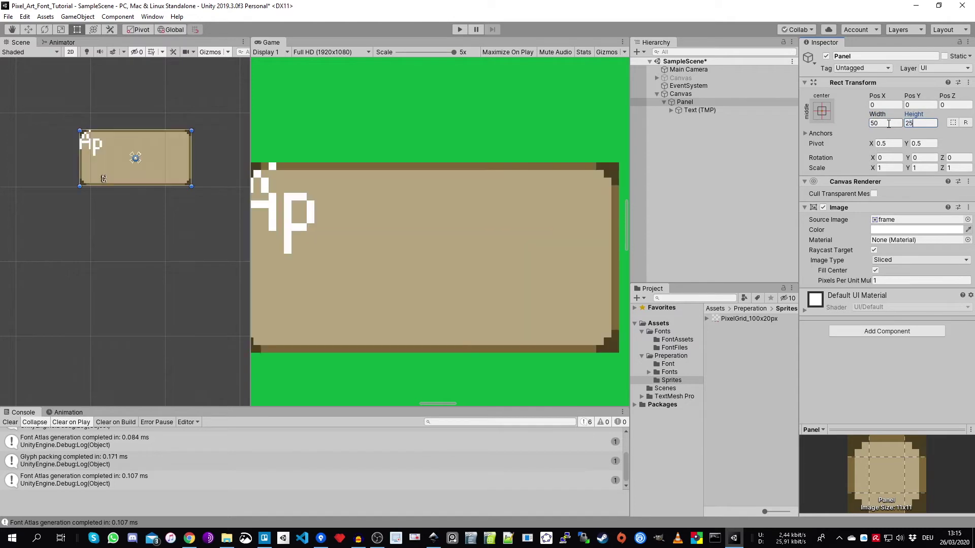
key(BackSpace)
key(BackSpace)
text(3)
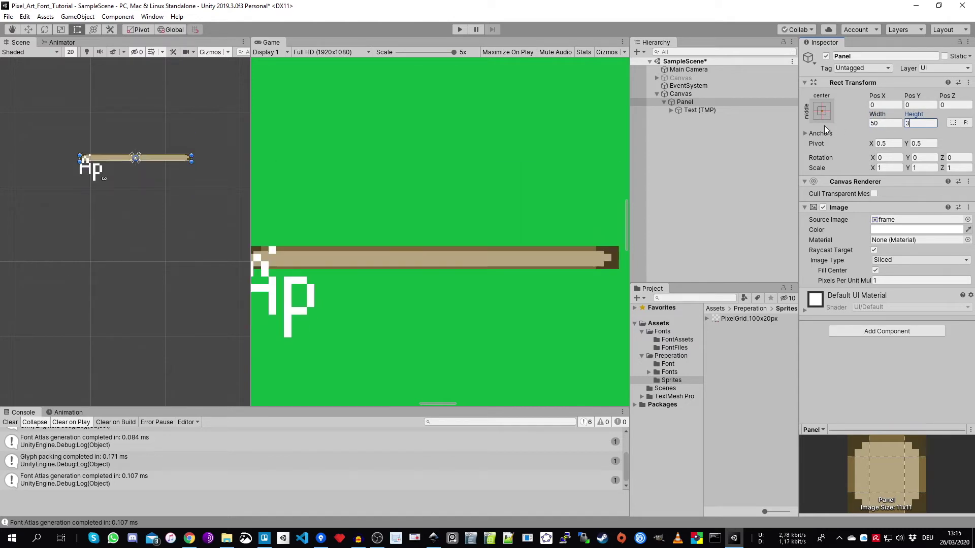
text(5)
scroll(543, 212, down, 3)
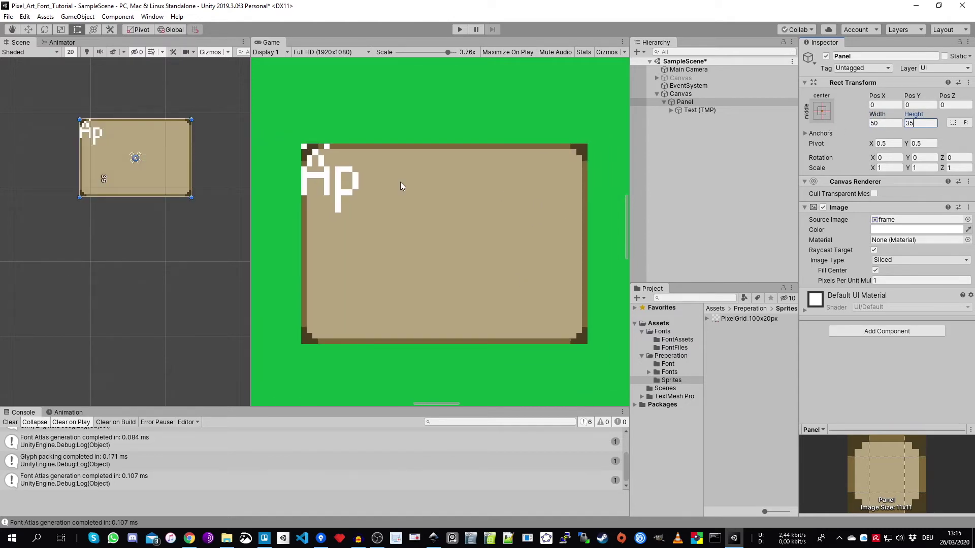
Step: Replace the text in Text (TMP) with "p Crisp" on the first line and "Ä" on the second
click(753, 110)
click(834, 240)
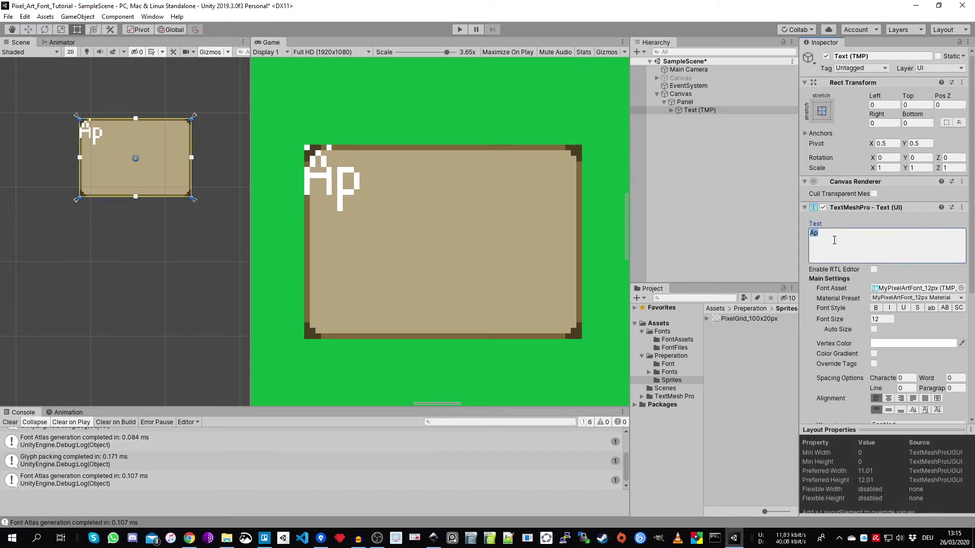
text(Cr)
key(BackSpace)
key(BackSpace)
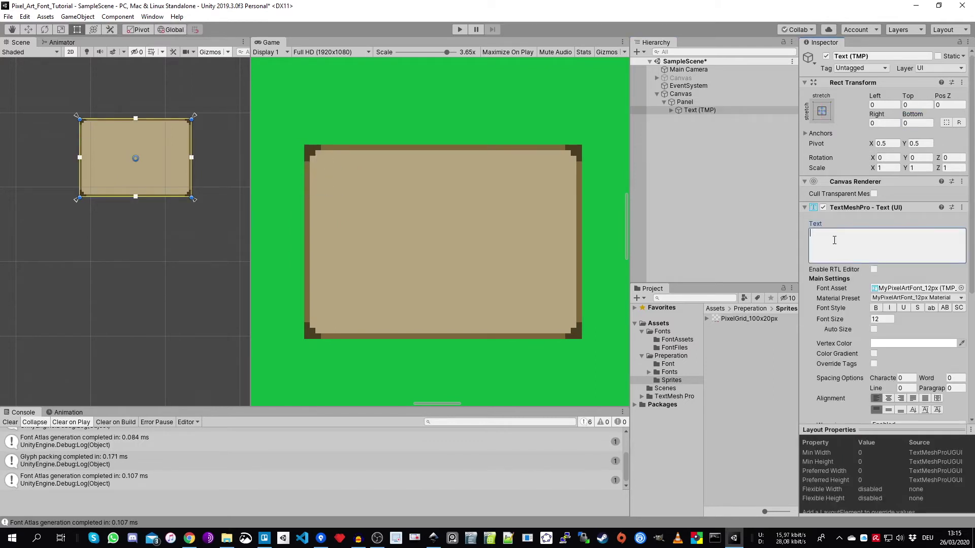
text(p)
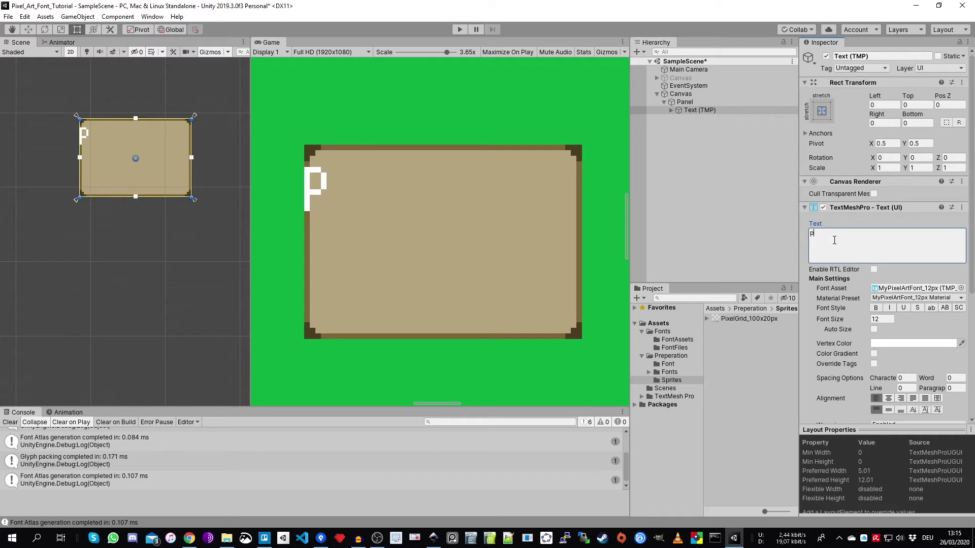
text( Crisp )
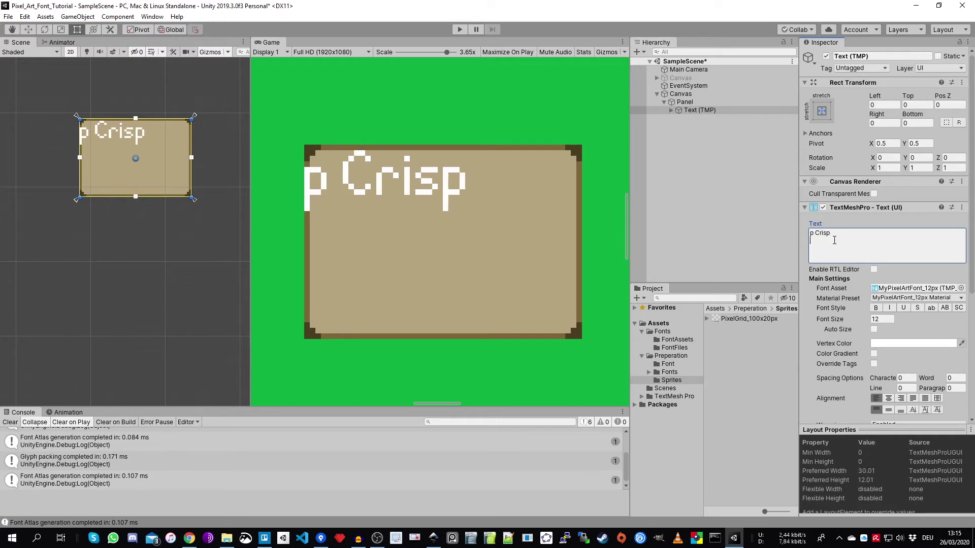
text(Ä)
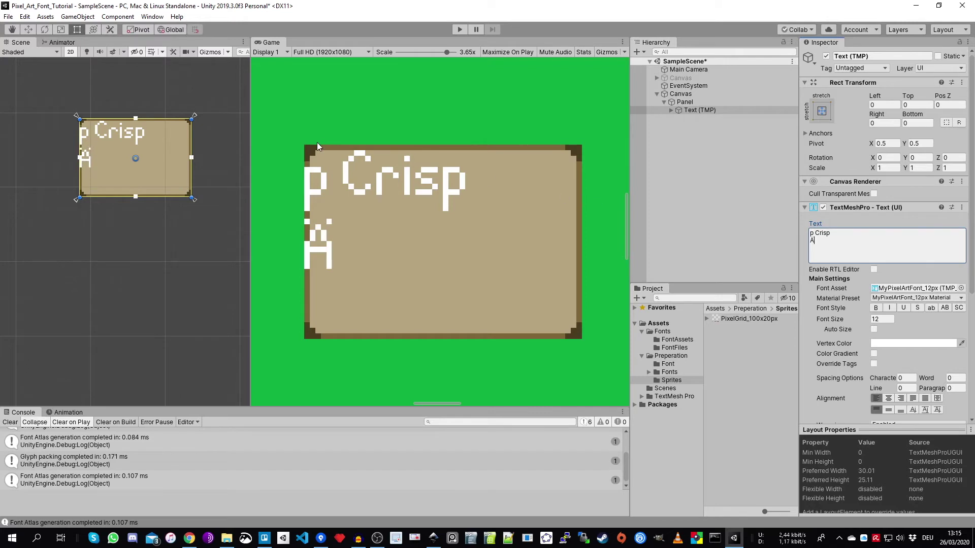
Step: Enlarge the Game view of the panel to check the pixel letters and the gap between the two lines
drag(250, 104, 227, 106)
scroll(300, 203, up, 2)
scroll(300, 203, up, 1)
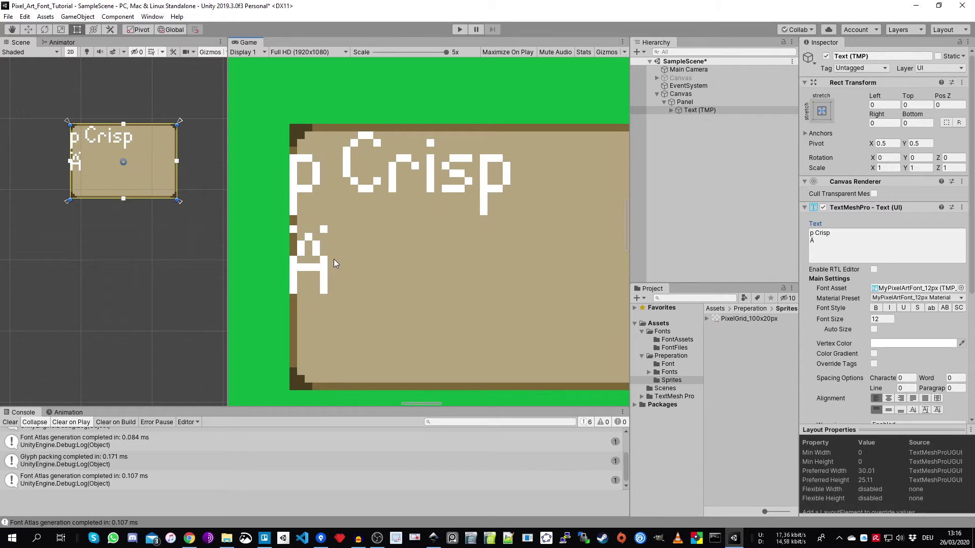
scroll(122, 126, up, 3)
drag(226, 82, 271, 81)
Step: Collapse the Panel's children and add a UI Image as a new child of the active Canvas
click(685, 103)
click(665, 102)
right_click(679, 94)
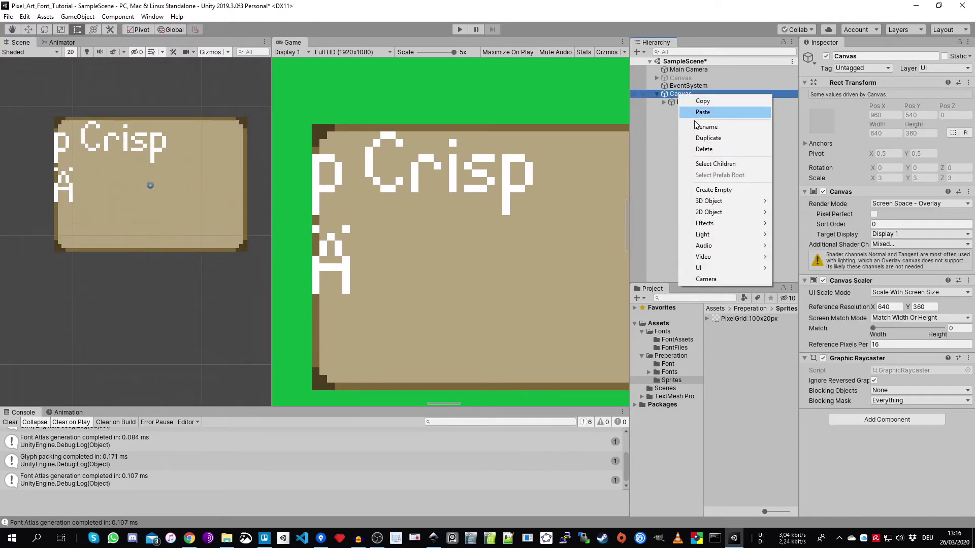
mouse_move(738, 269)
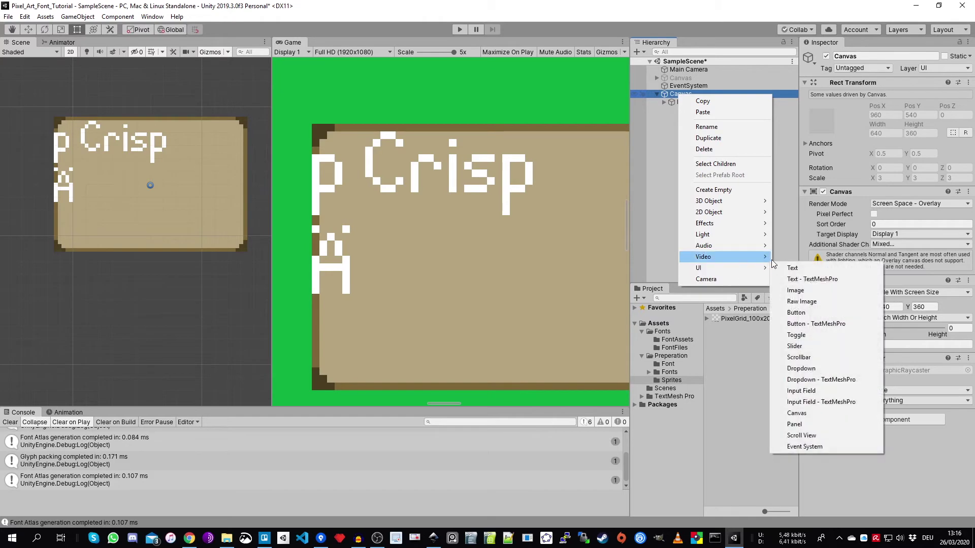
click(809, 288)
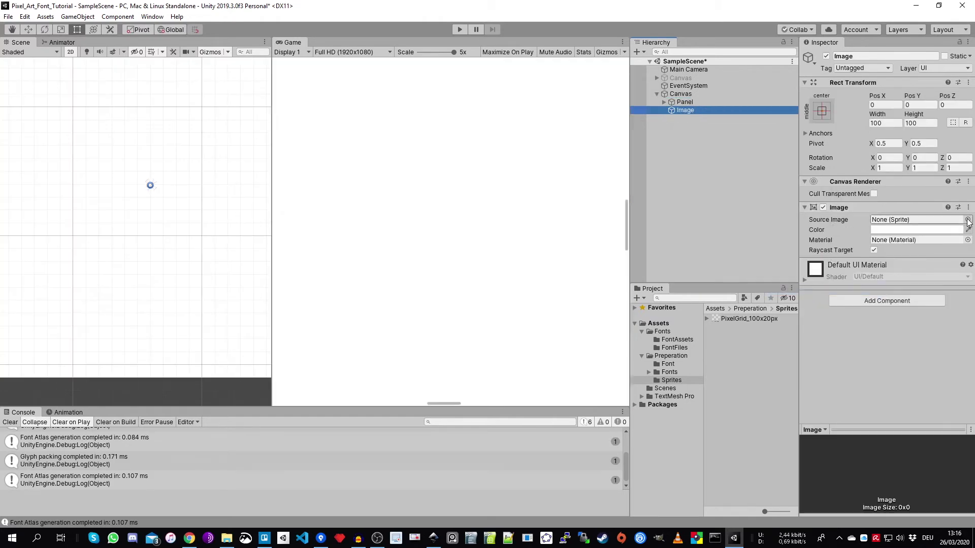
Step: Assign the pixel_grid sprite to the new Image and set it to its native size
click(967, 219)
click(672, 74)
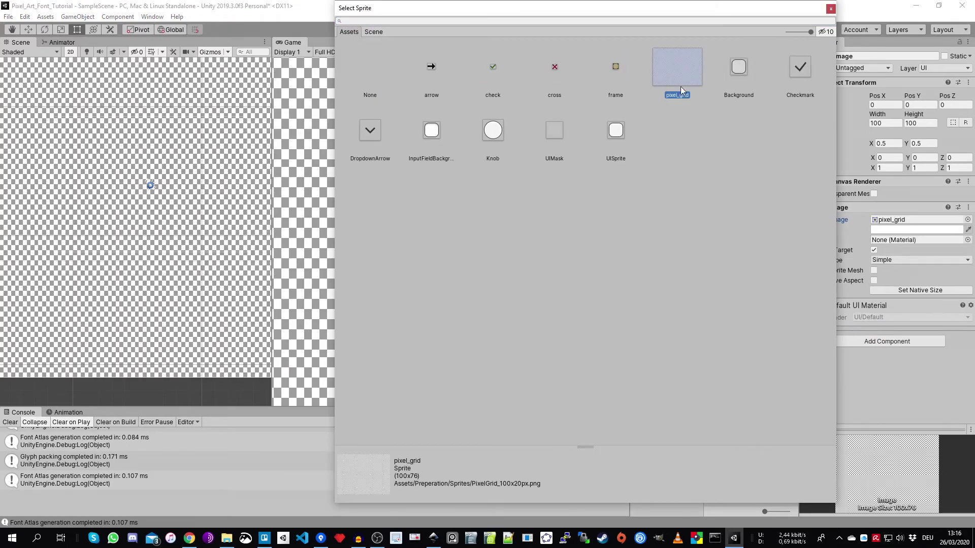
click(831, 9)
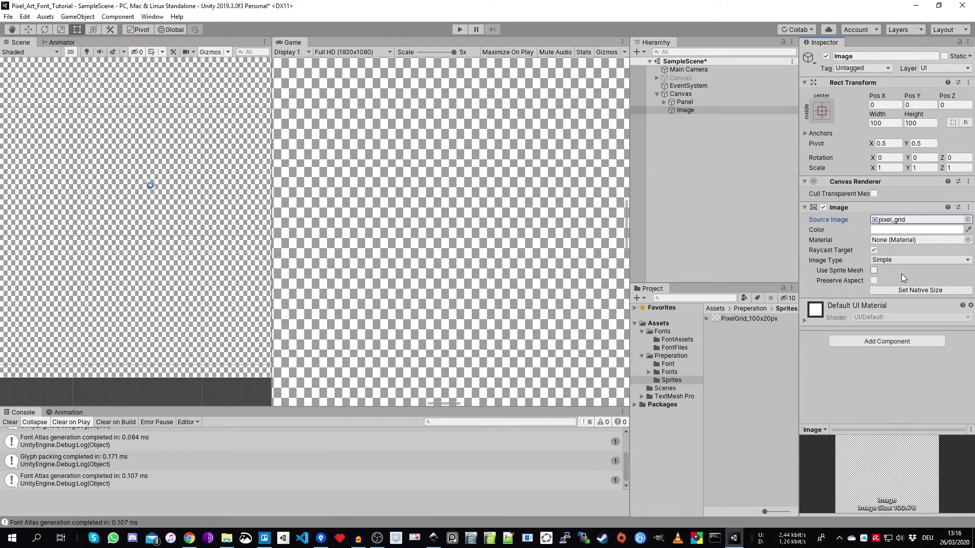
click(903, 293)
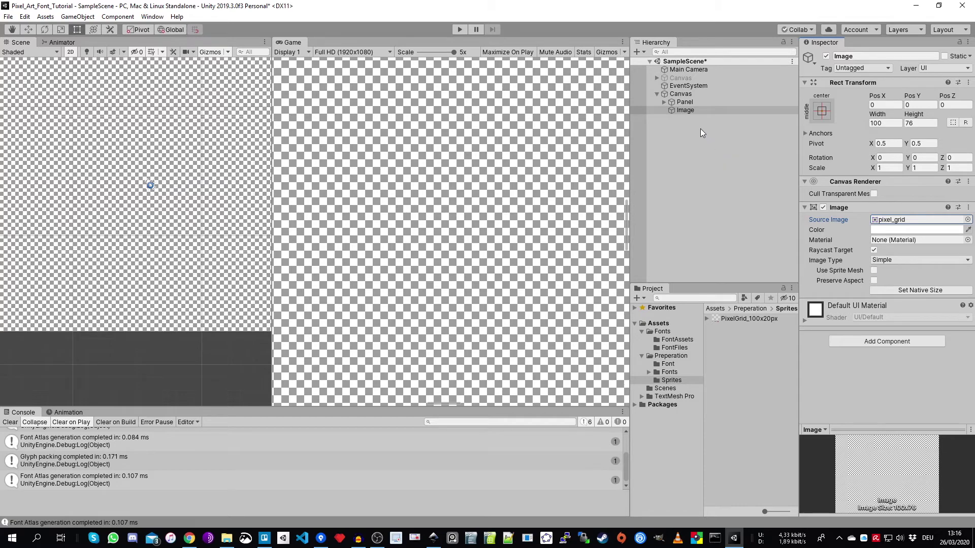
Step: Lower the alpha of the Image's color to make the pixel grid a faint overlay over the panel
click(892, 230)
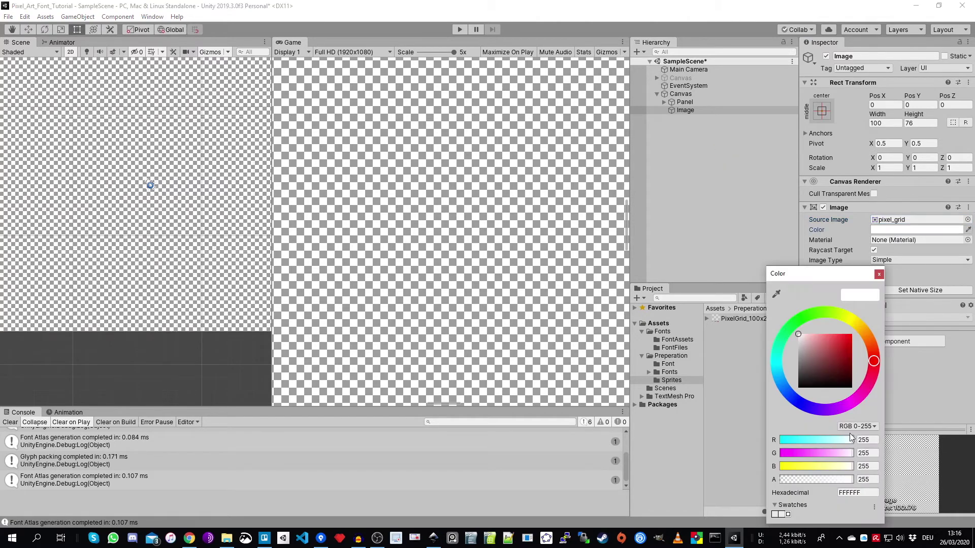
drag(843, 479, 790, 480)
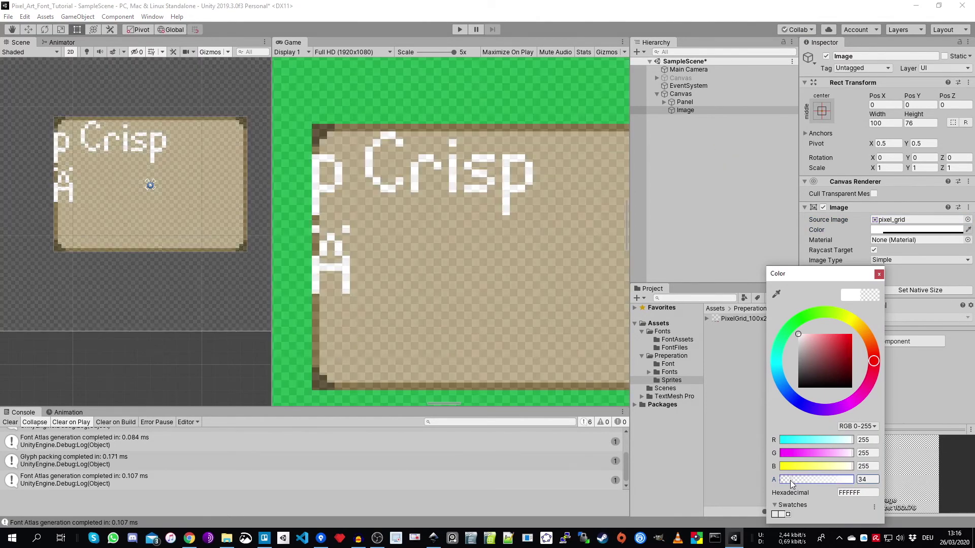
click(879, 274)
click(686, 99)
click(684, 112)
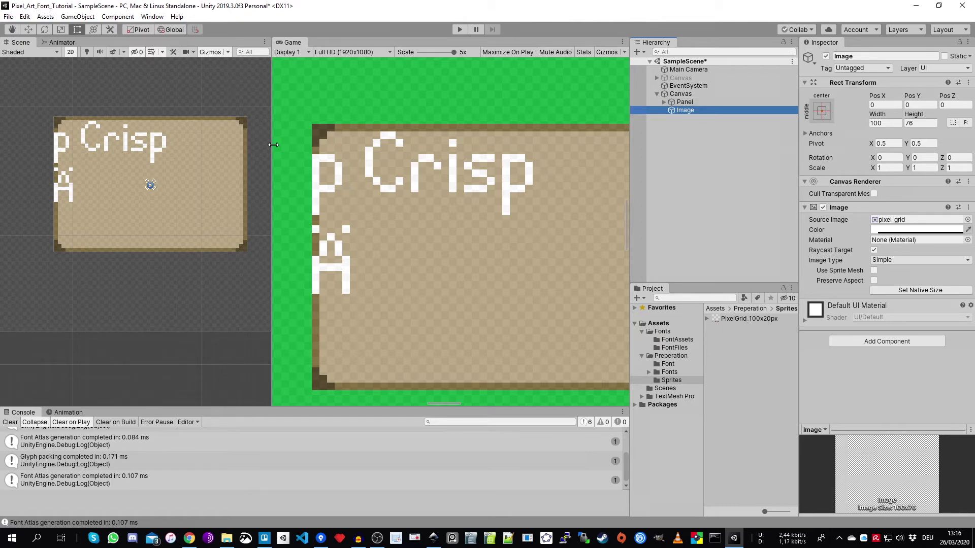
Step: Examine the panel's corner and the pixel letters against the grid overlay up close in the Scene view
drag(274, 144, 246, 145)
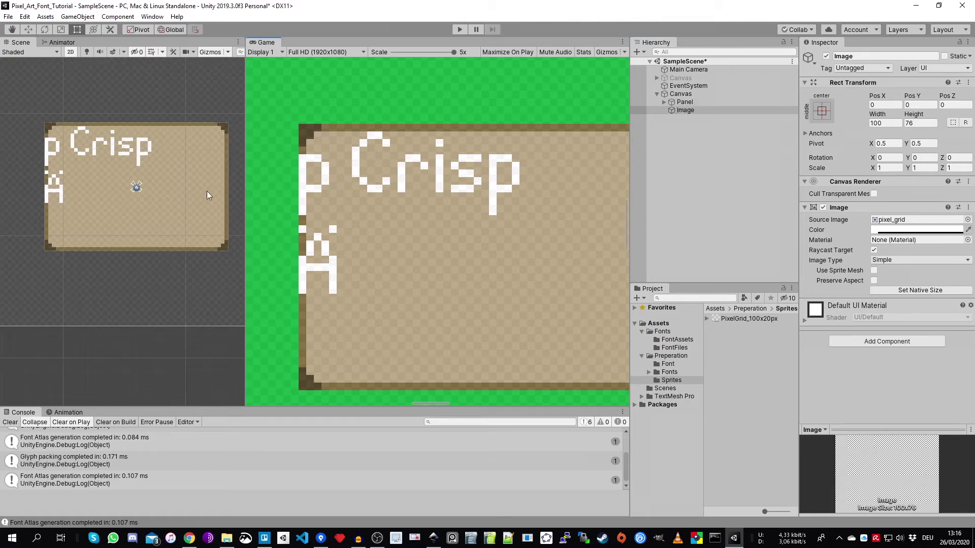
scroll(62, 120, down, 1)
scroll(62, 120, up, 5)
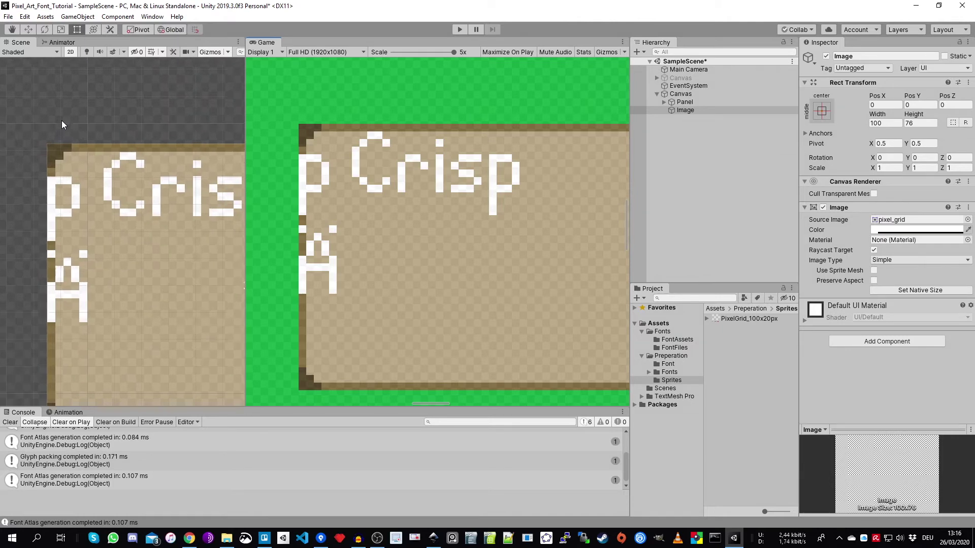
scroll(87, 149, up, 3)
middle_drag(43, 180, 44, 122)
drag(245, 120, 316, 153)
scroll(167, 184, down, 2)
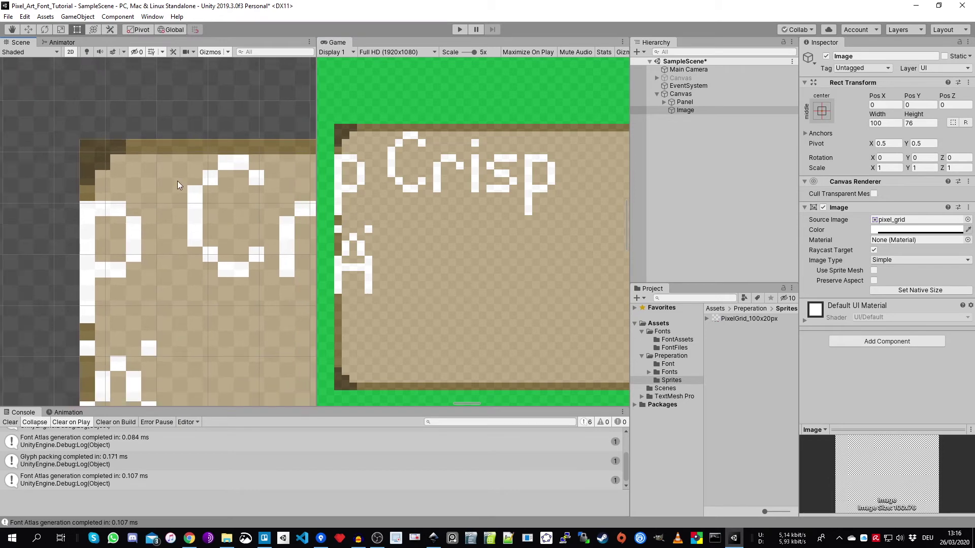
middle_drag(177, 180, 153, 175)
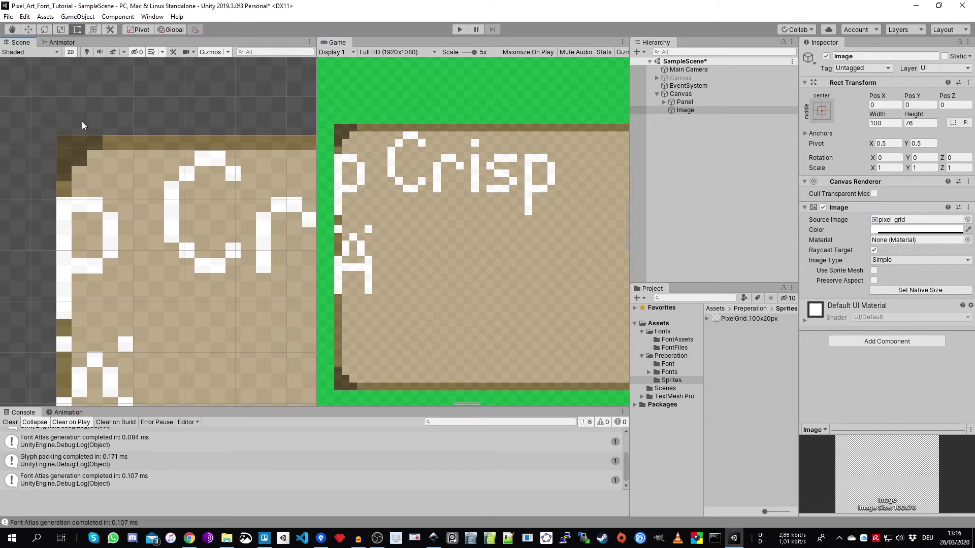
Step: Set the pivot of the grid Image to X 0 and Y 1
click(685, 103)
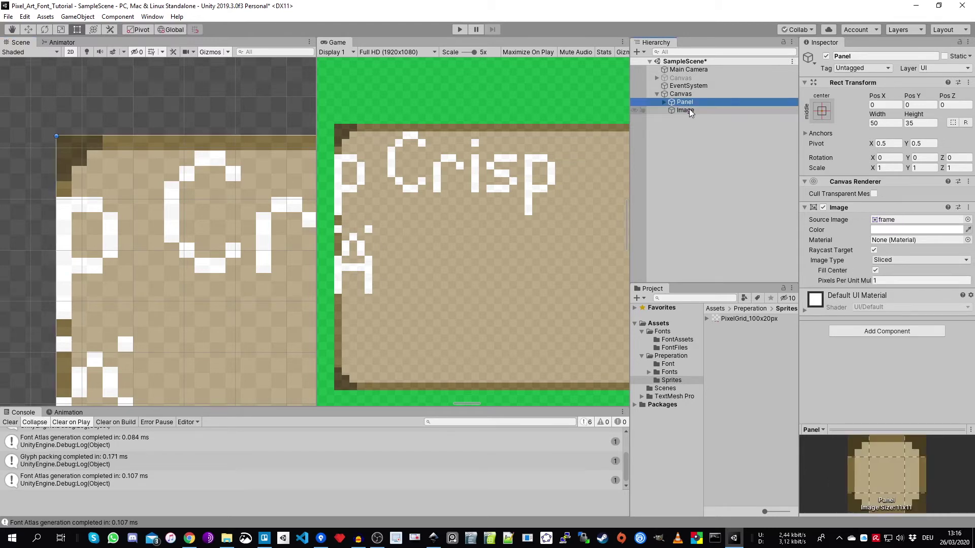
click(689, 111)
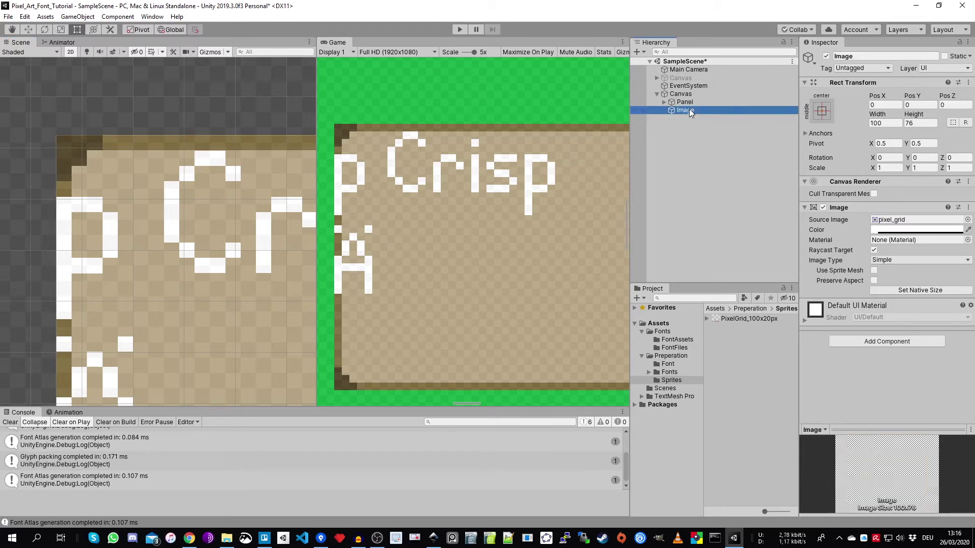
click(897, 145)
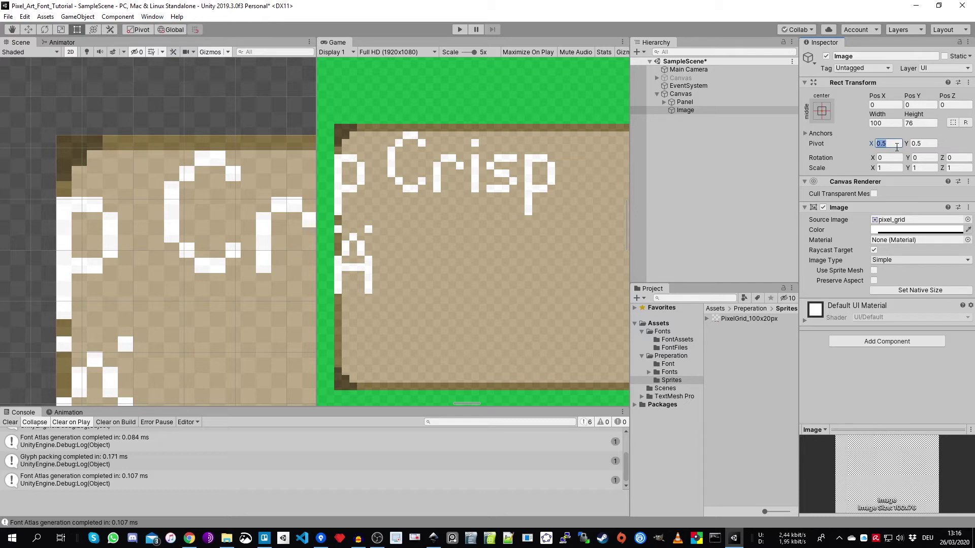
text(0)
key(Tab)
text(1)
click(896, 147)
scroll(197, 170, down, 8)
scroll(63, 121, up, 2)
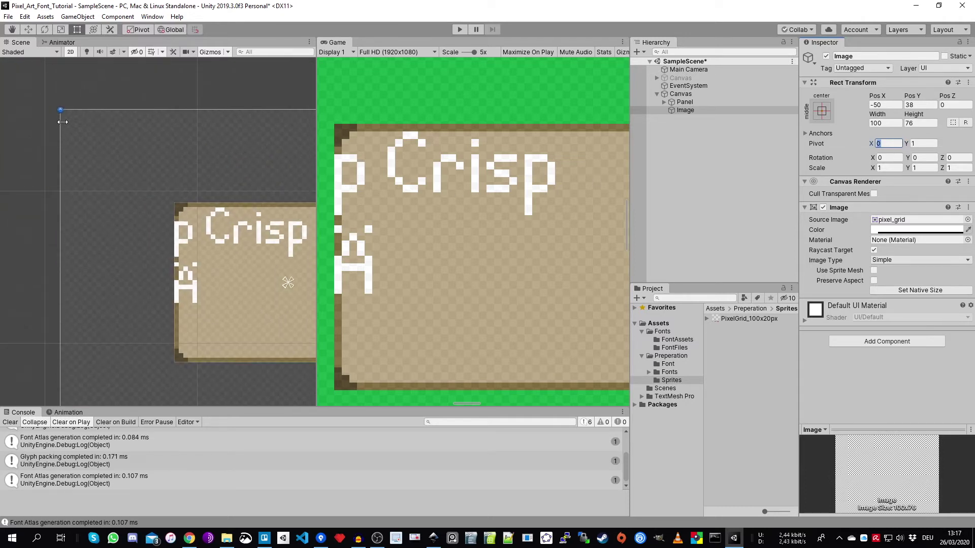
scroll(61, 106, up, 2)
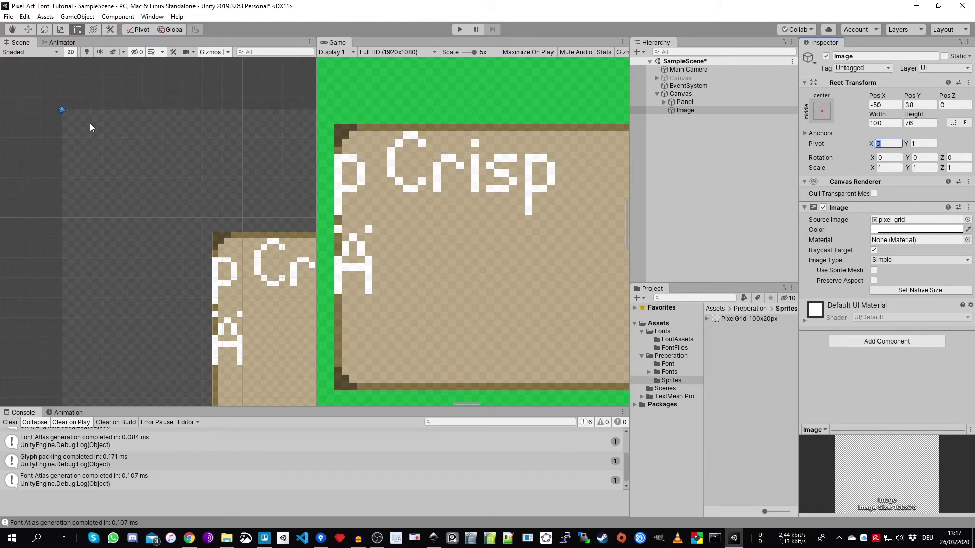
Step: Inspect the grid Image's Pos X and Pos Y, its corner in the Scene view, and the Canvas scaling settings
click(889, 105)
click(916, 104)
scroll(22, 74, up, 3)
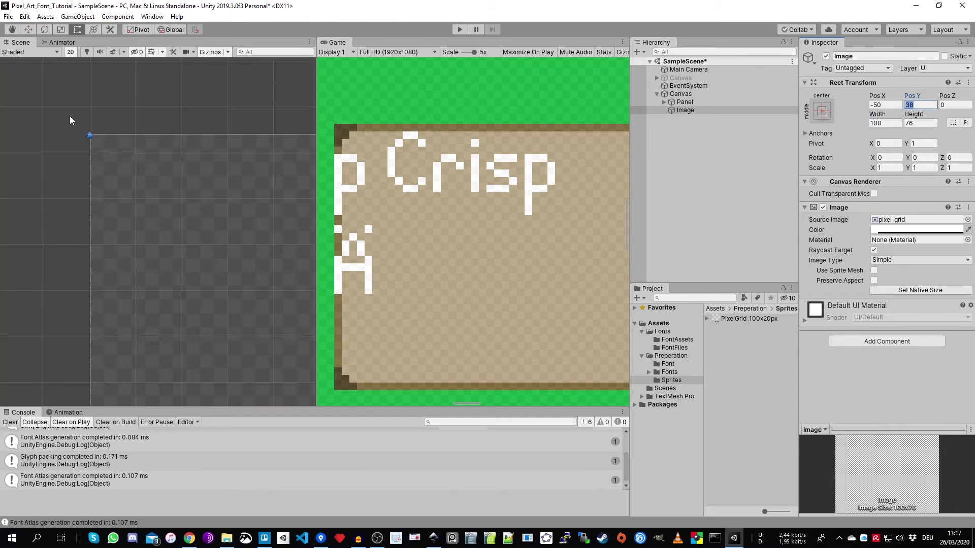
scroll(70, 116, up, 5)
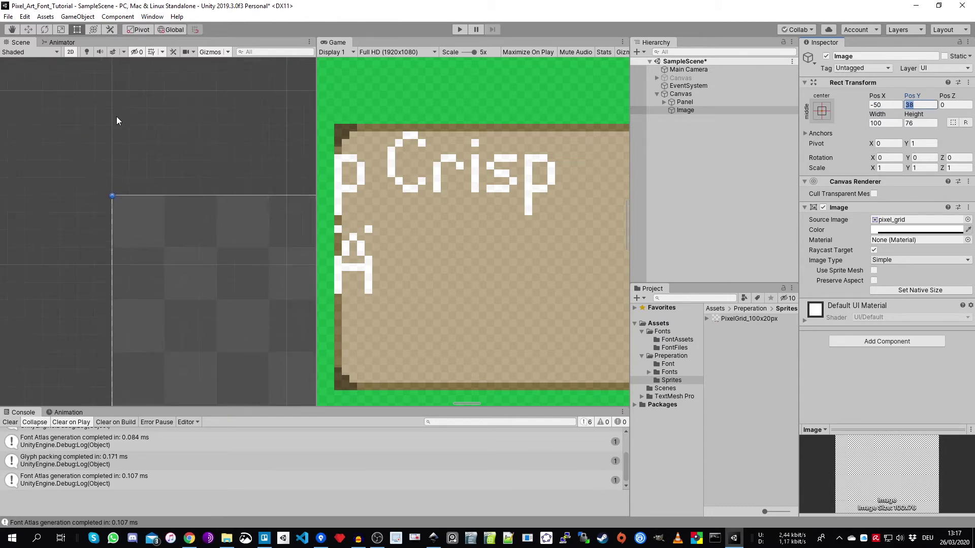
scroll(117, 121, up, 2)
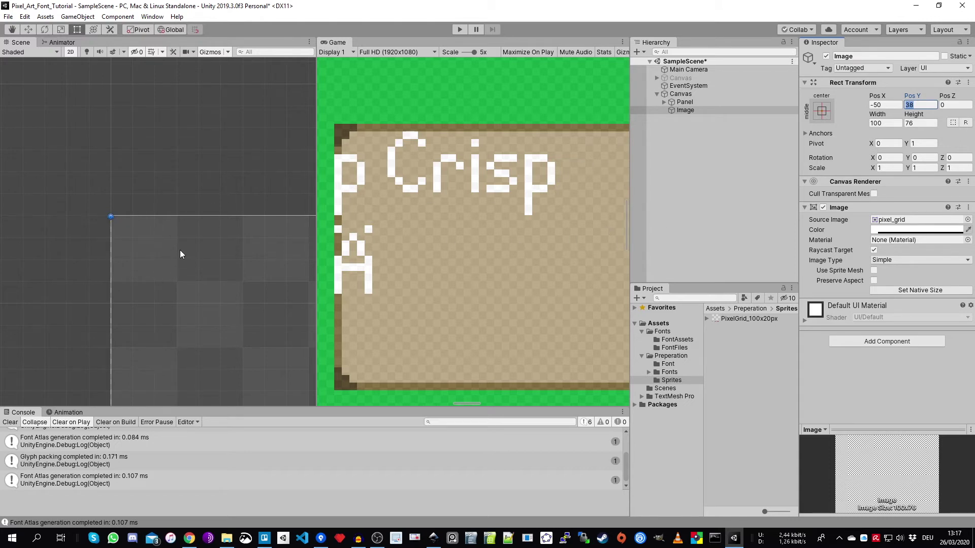
click(693, 109)
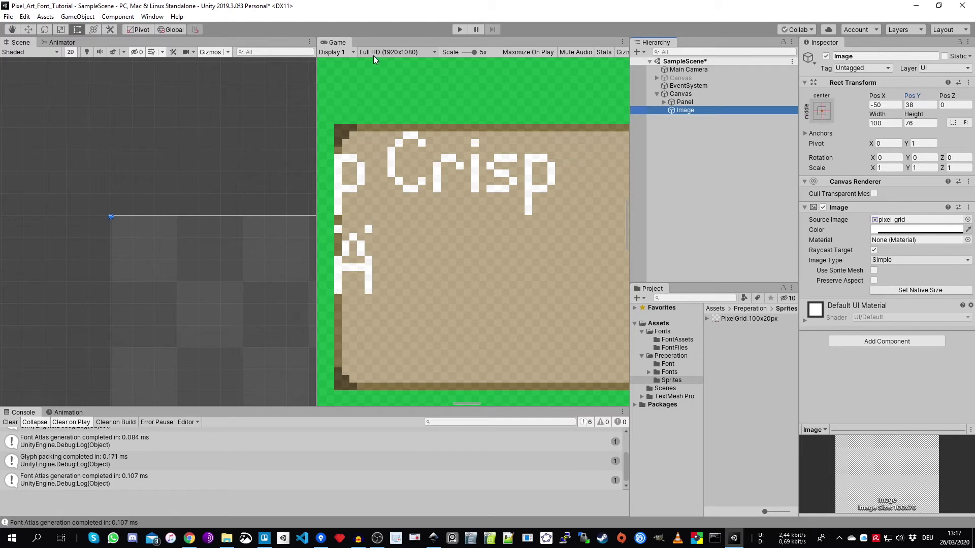
click(675, 94)
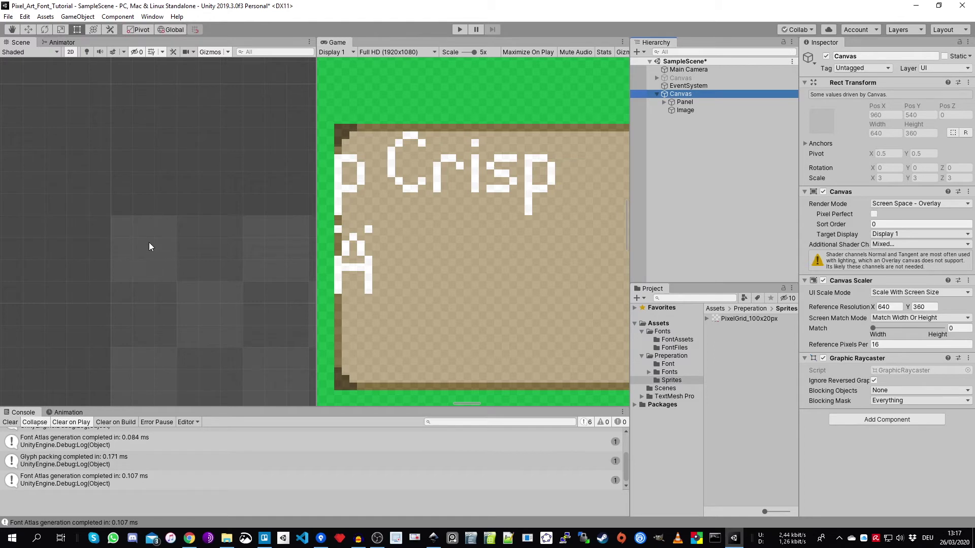
click(687, 110)
scroll(72, 176, down, 5)
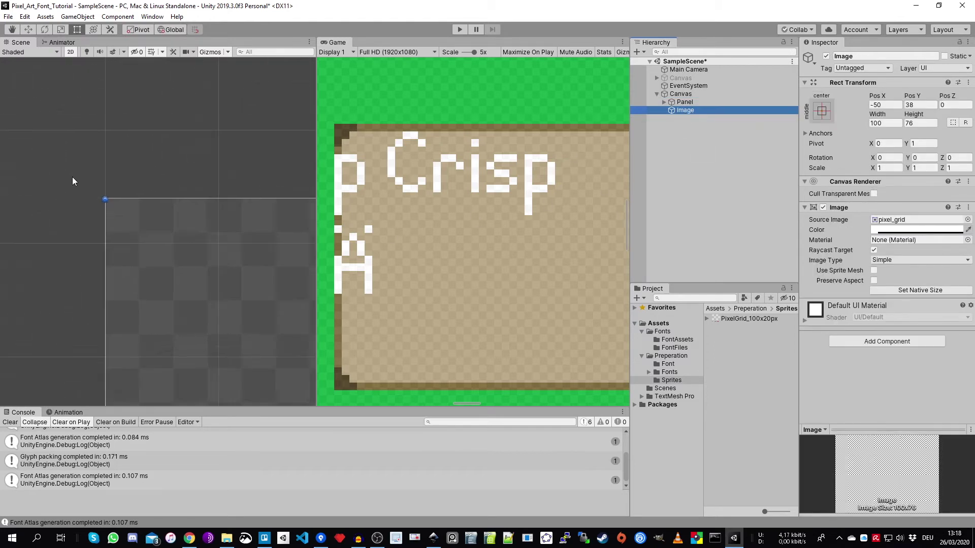
scroll(60, 148, down, 5)
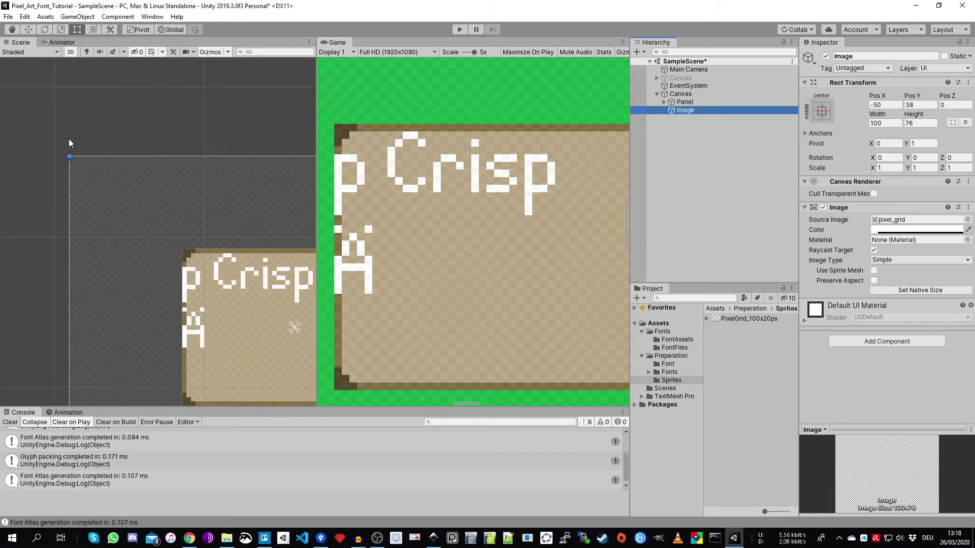
Step: Set the Panel's pivot to X 0 and Y 1
click(711, 103)
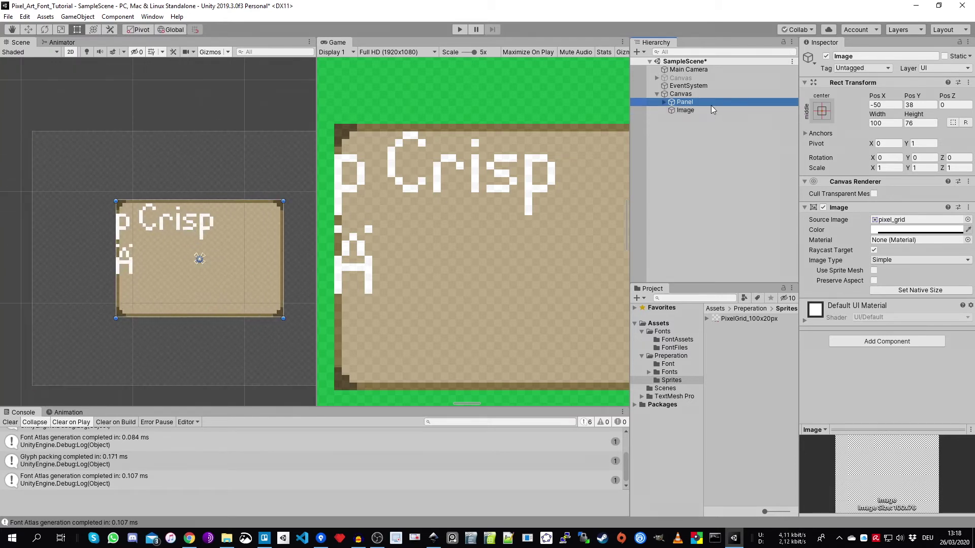
click(894, 143)
text(0)
key(Tab)
text(1)
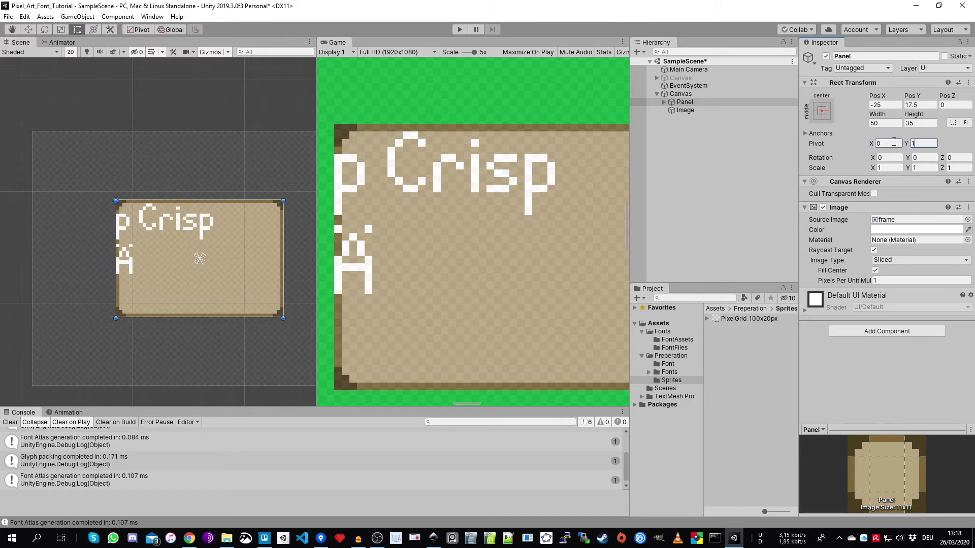
Step: Check the Panel's corner against the grid overlay and set the Panel's Pos Y to 17
click(930, 103)
scroll(101, 201, up, 6)
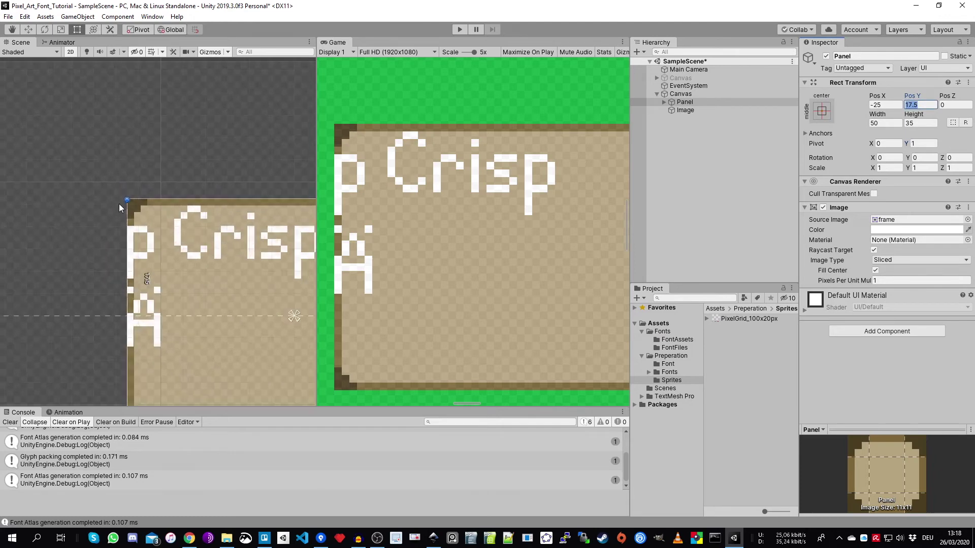
scroll(120, 203, up, 8)
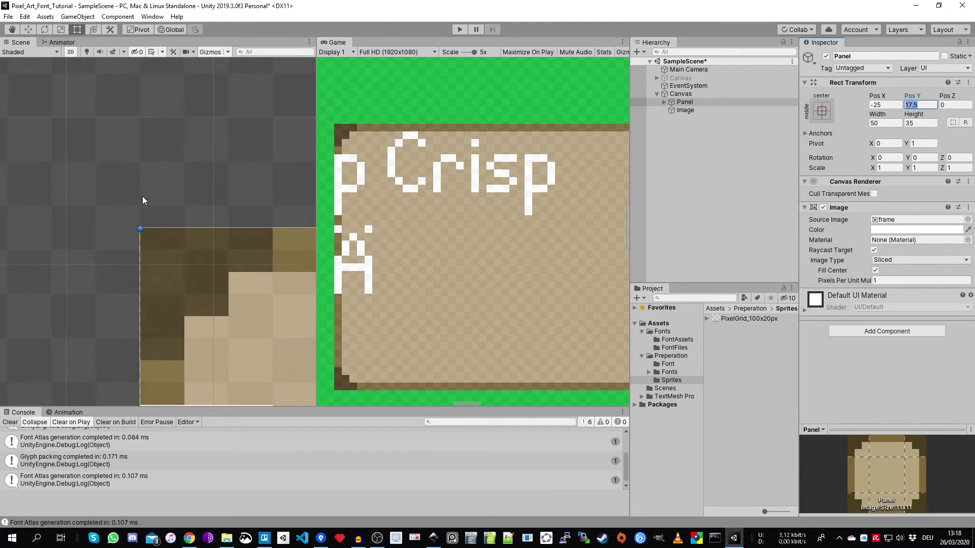
scroll(143, 224, up, 4)
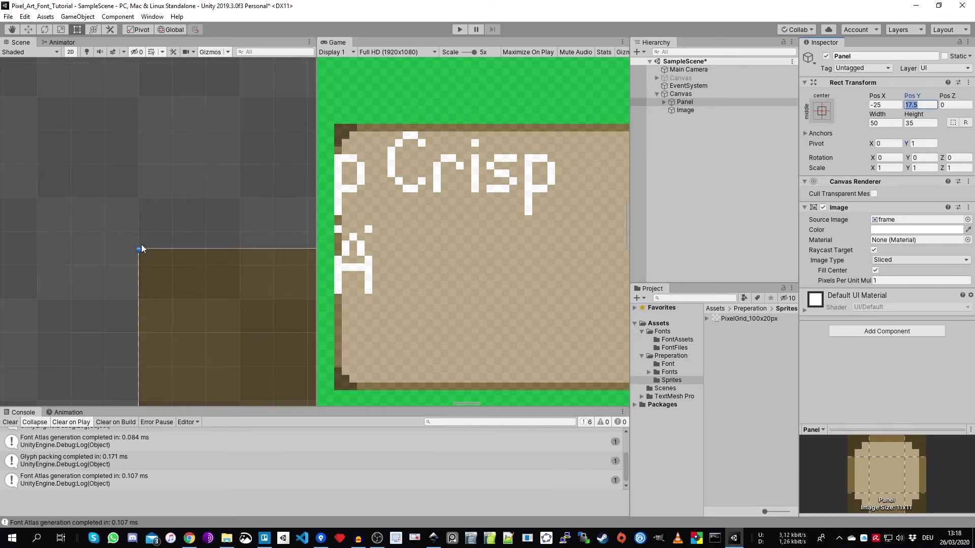
click(923, 105)
key(BackSpace)
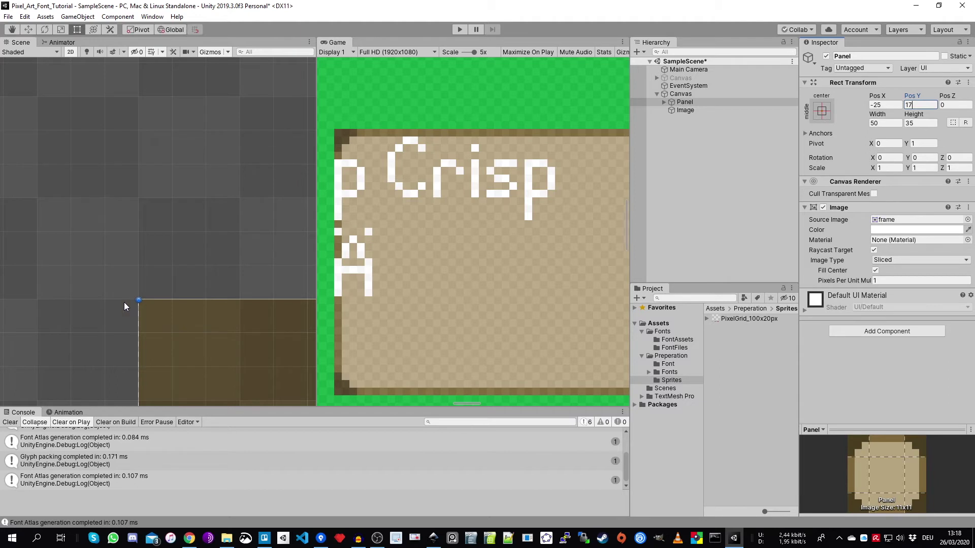
Step: Examine how the panel's frame and both text lines align with the grid, especially the gap between the lines
scroll(108, 228, up, 4)
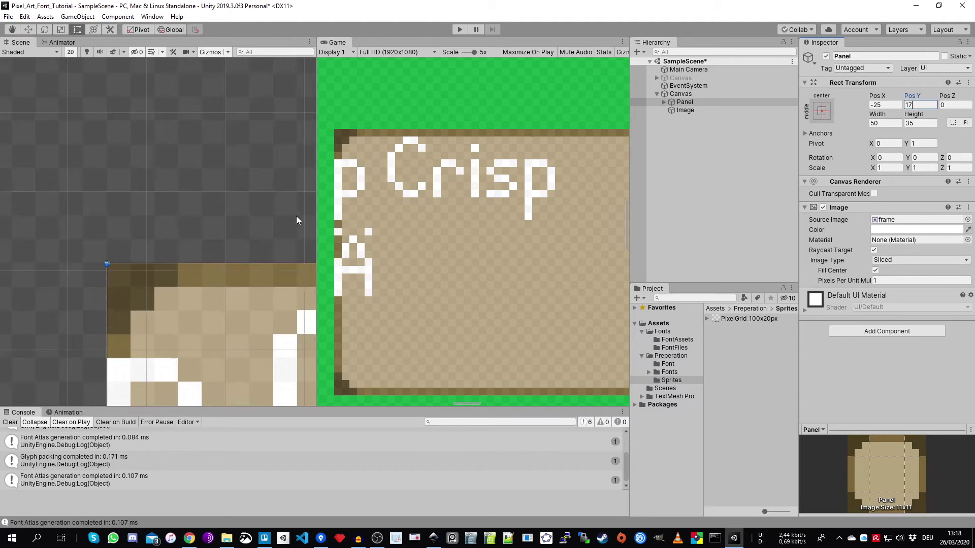
scroll(41, 152, down, 5)
scroll(110, 235, up, 2)
scroll(122, 231, down, 1)
scroll(61, 238, up, 5)
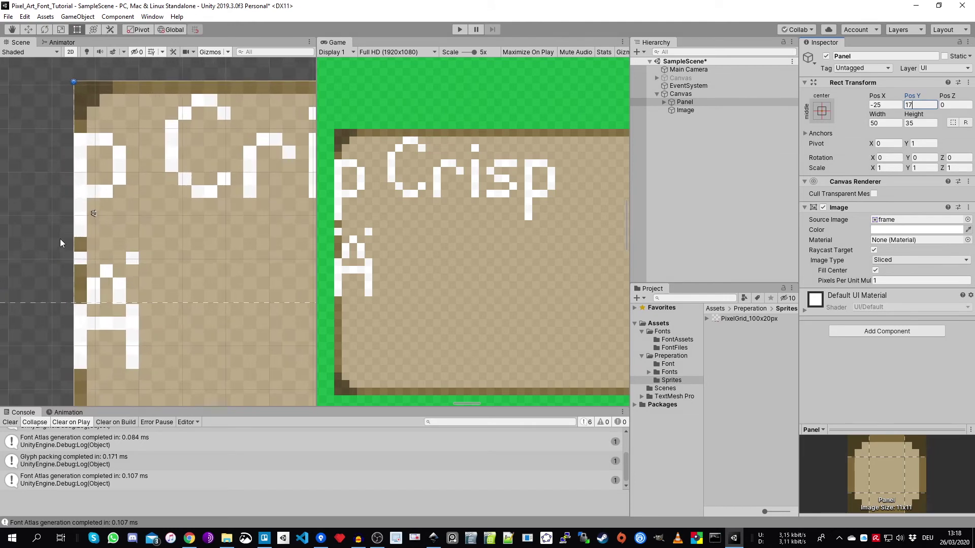
scroll(82, 279, down, 1)
scroll(93, 331, down, 3)
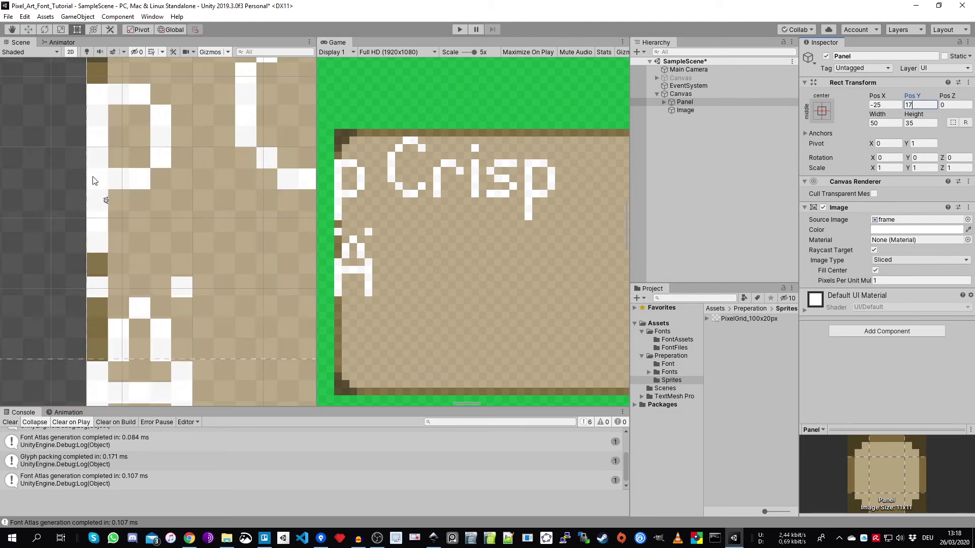
scroll(111, 145, up, 4)
scroll(111, 328, down, 2)
scroll(99, 321, up, 3)
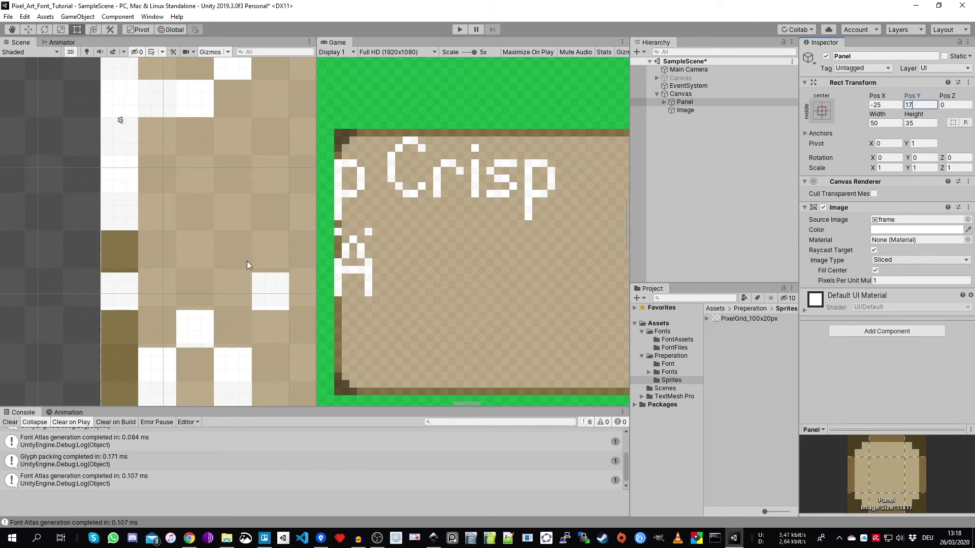
Step: Open the MyPixelArtFont_12px font asset from the FontAssets folder and inspect its Line Height and Descent Line
click(673, 347)
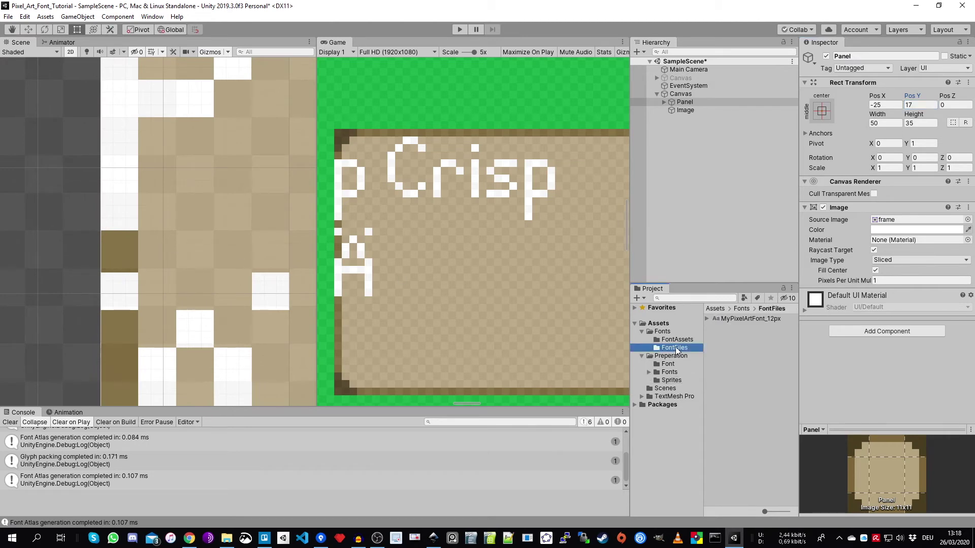
click(675, 340)
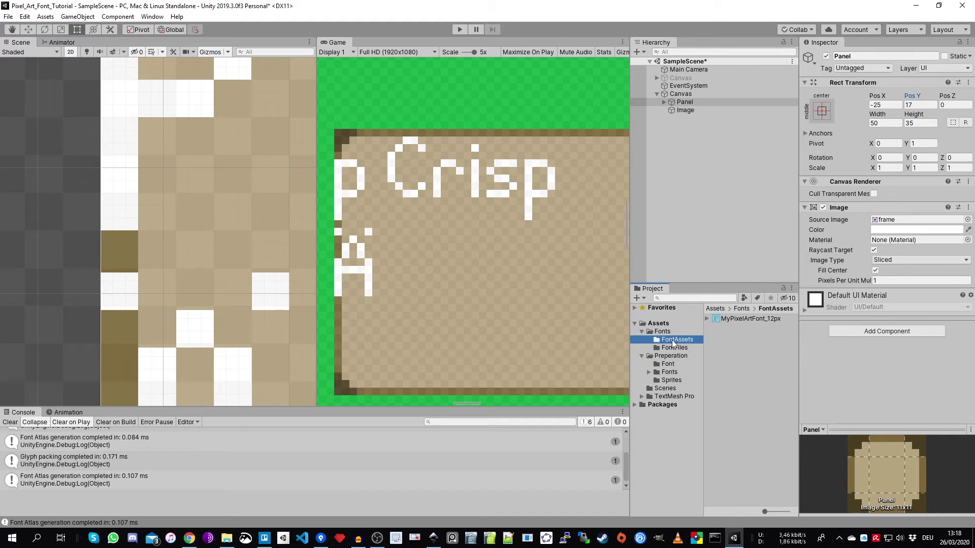
click(751, 321)
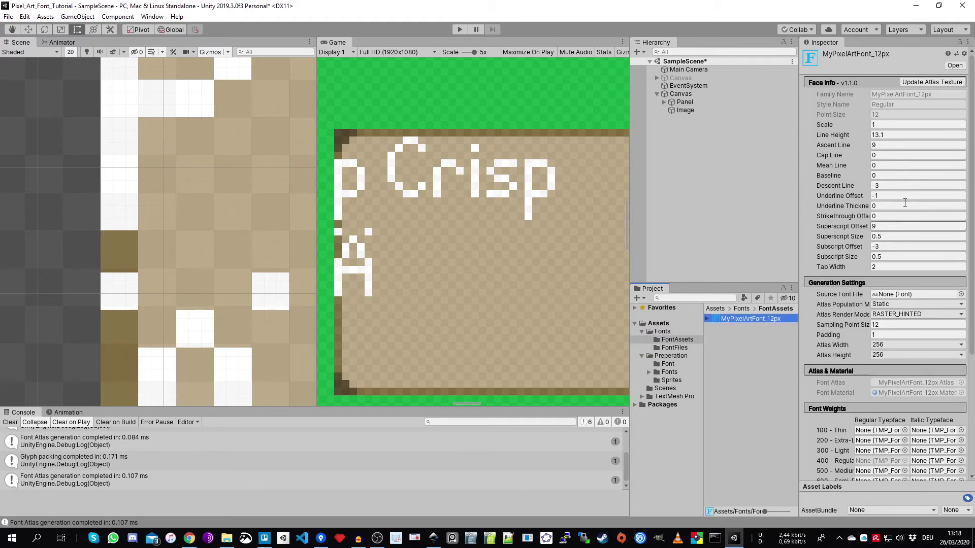
click(898, 135)
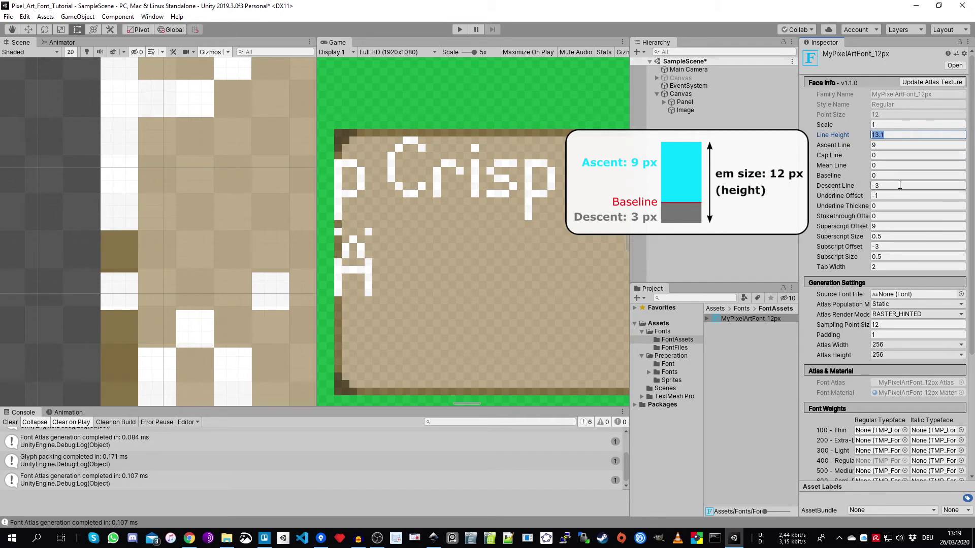
click(882, 184)
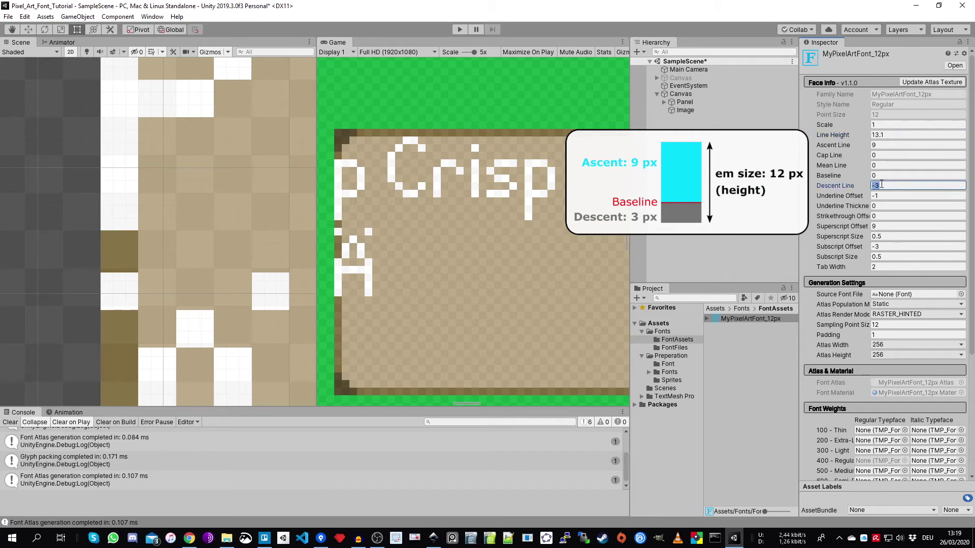
Step: Set the font asset's Line Height to 13, raise it to 14, and check the second text line against the grid
click(894, 135)
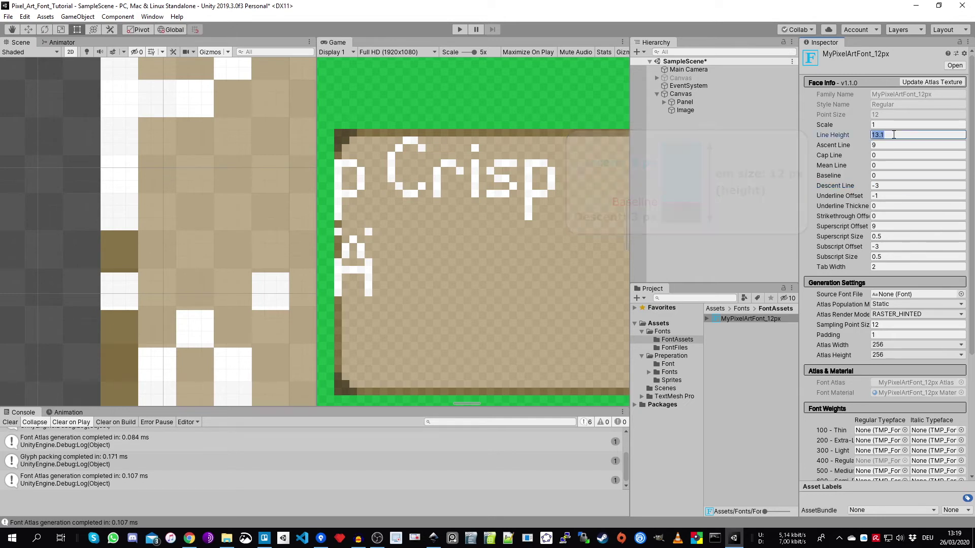
text(13.)
key(BackSpace)
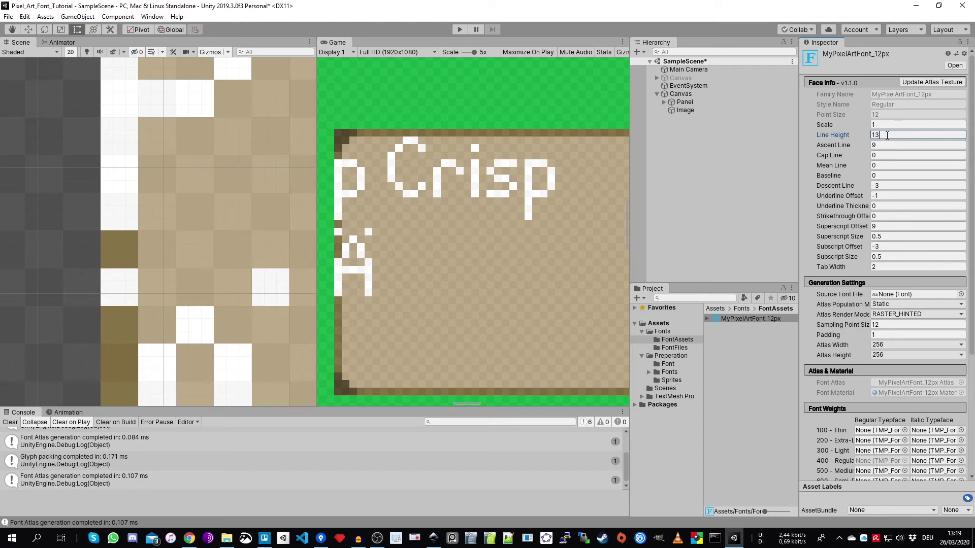
key(BackSpace)
text(4)
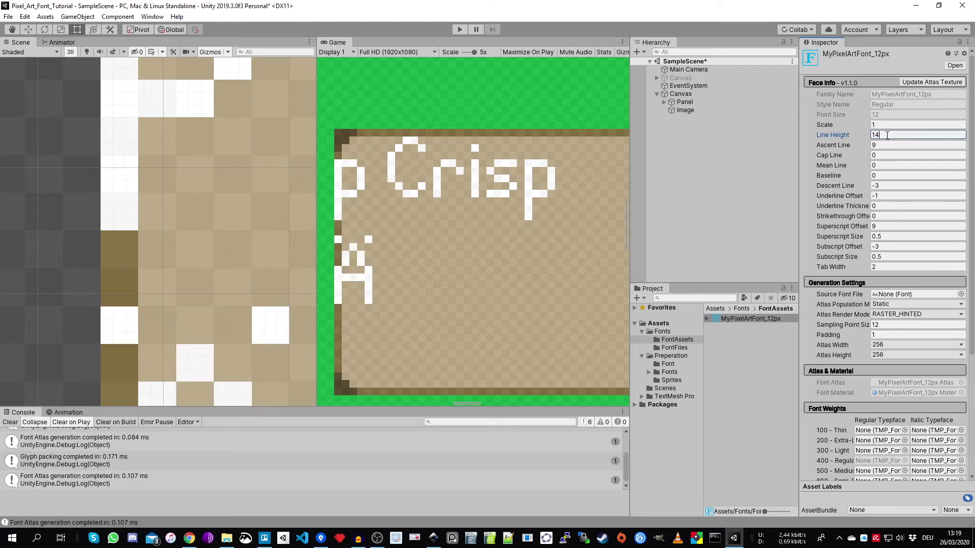
scroll(101, 267, down, 2)
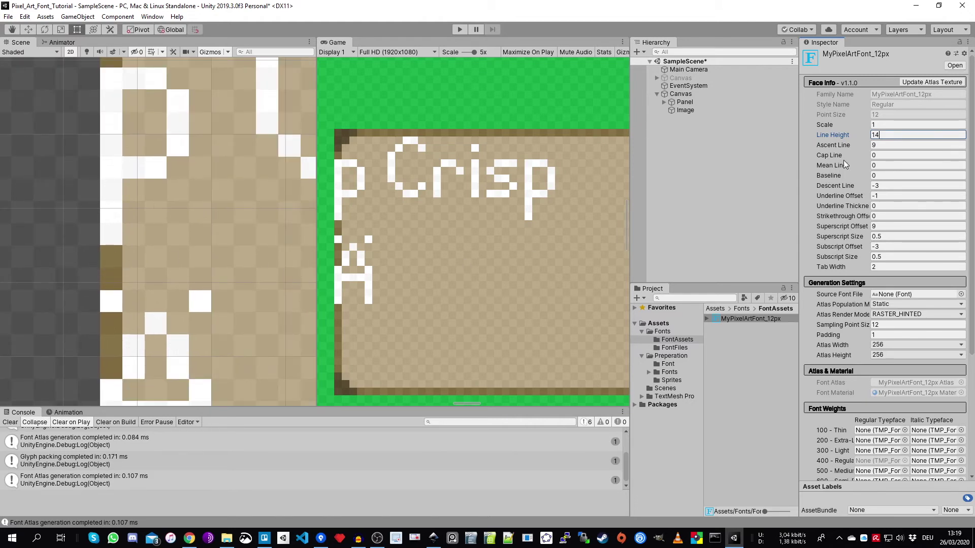
Step: Set the font asset's Line Height to 13 and give the Game view more room to check both text lines
key(BackSpace)
text(3)
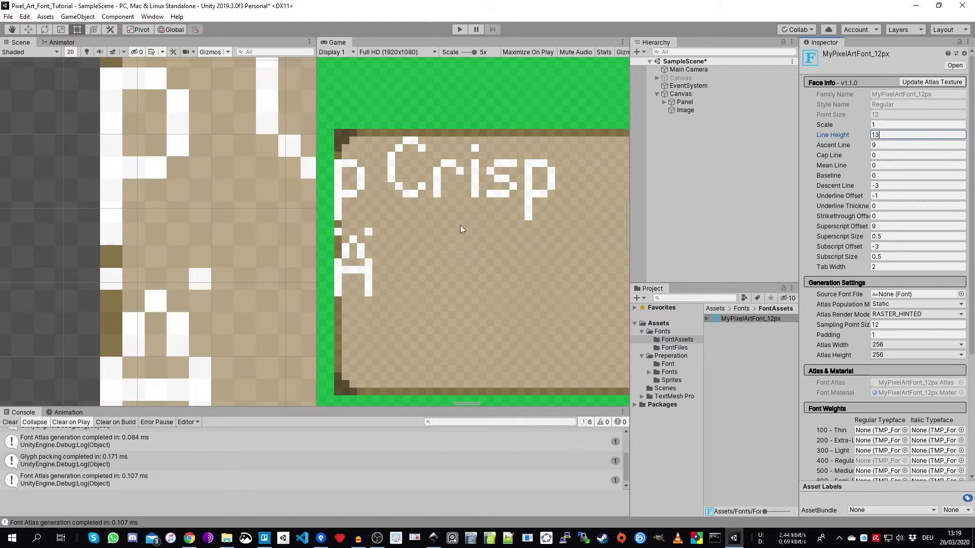
scroll(28, 184, down, 3)
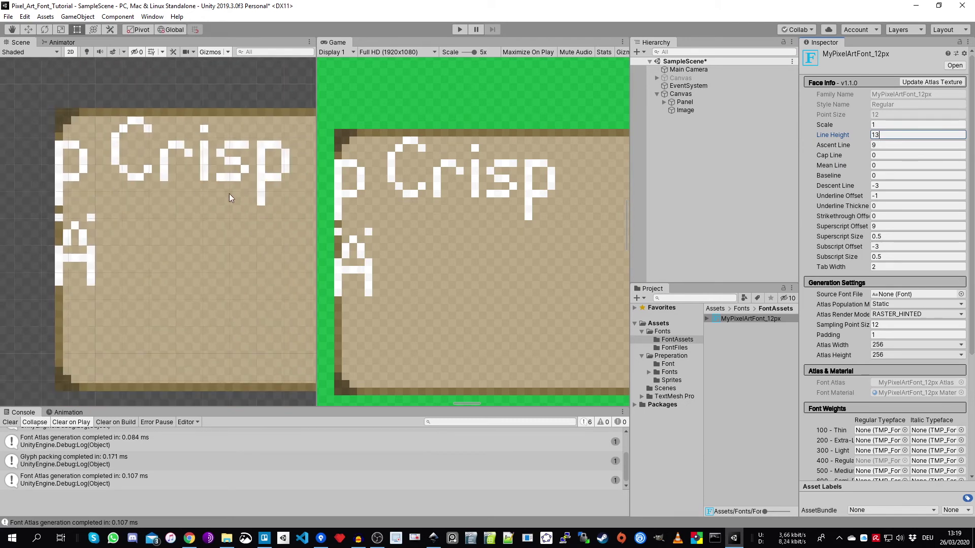
drag(317, 171, 237, 173)
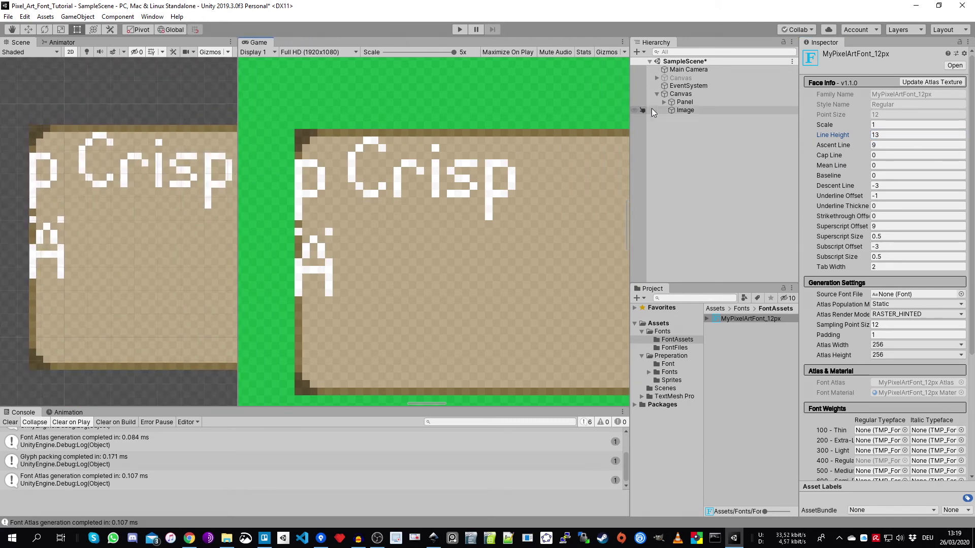
Step: Append an M to the first line of the Panel's child Text (TMP) so that it reads "p Crisp M"
click(681, 102)
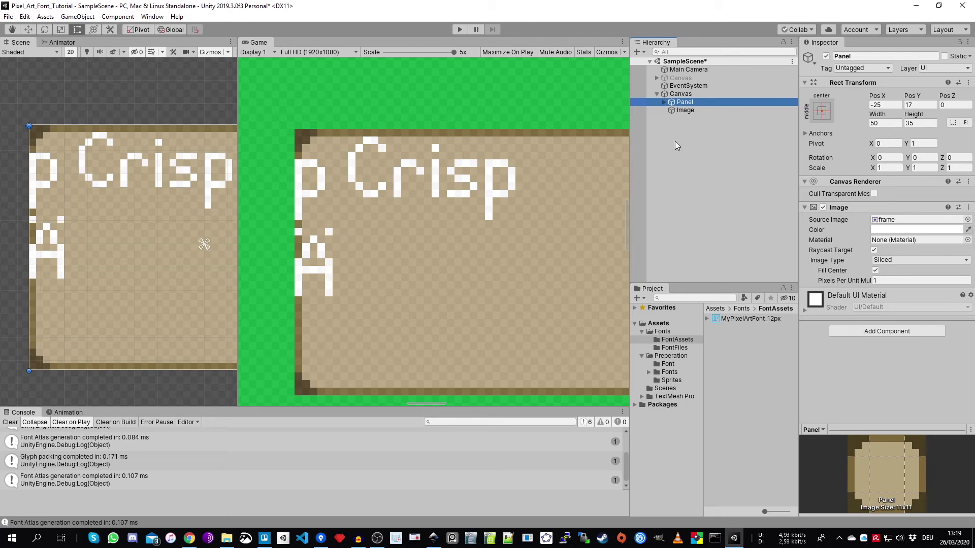
drag(629, 155, 698, 157)
click(755, 110)
click(735, 104)
click(734, 103)
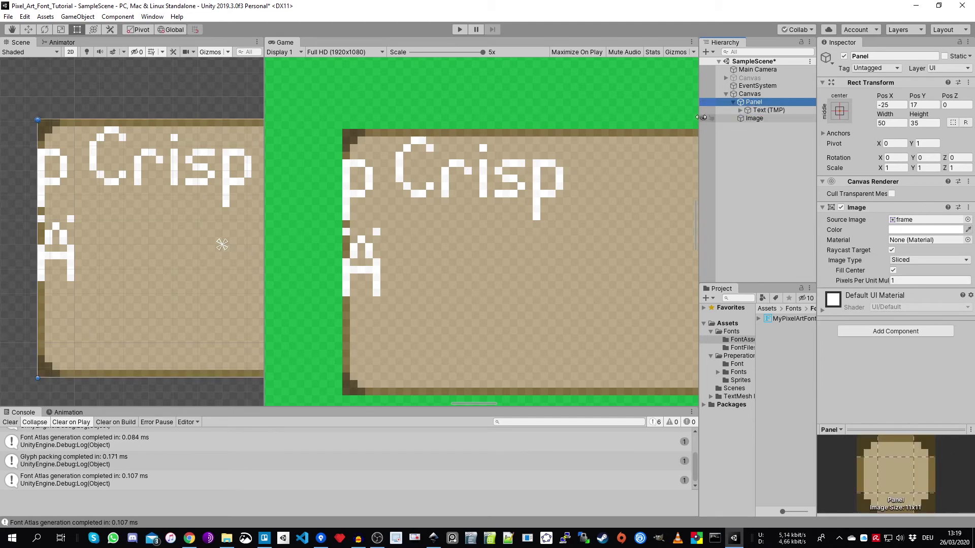
drag(700, 127, 649, 127)
click(717, 110)
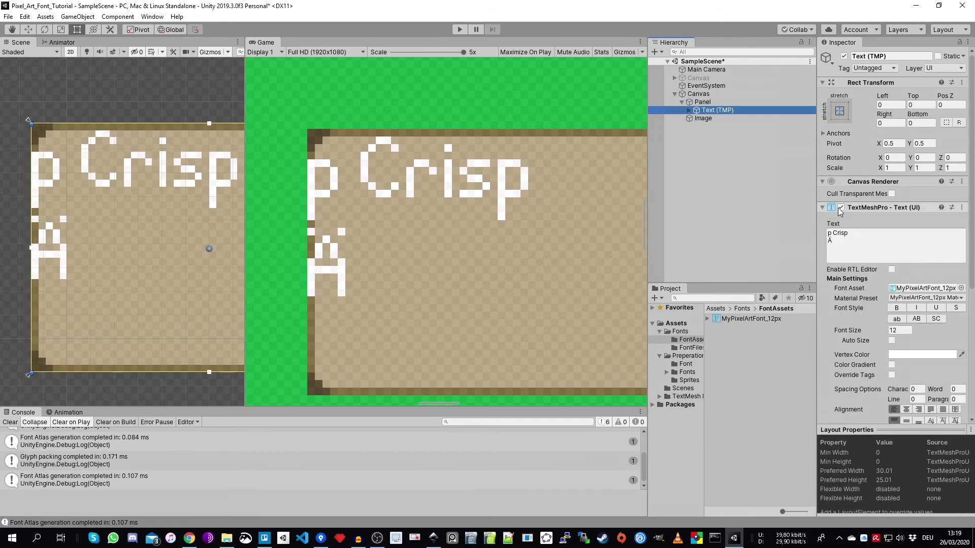
click(877, 235)
click(878, 235)
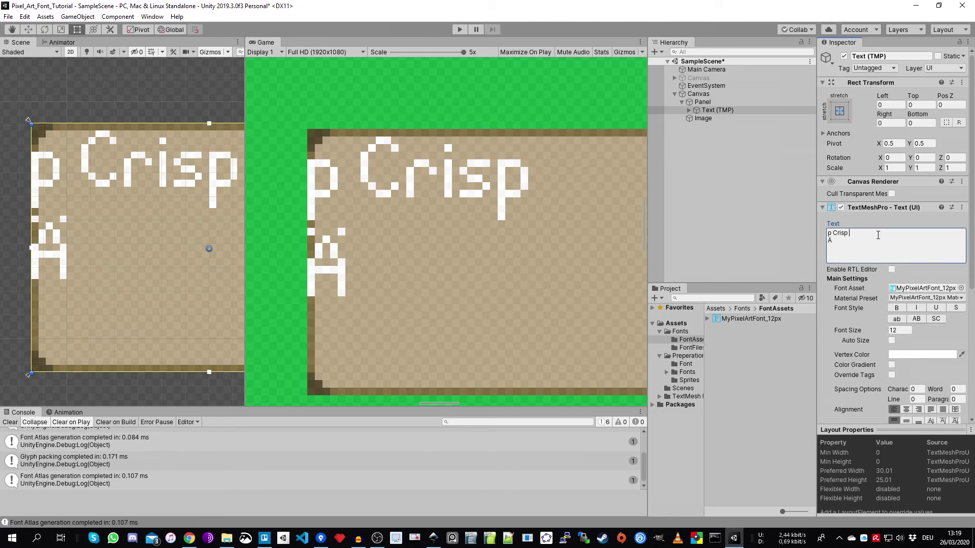
text(M)
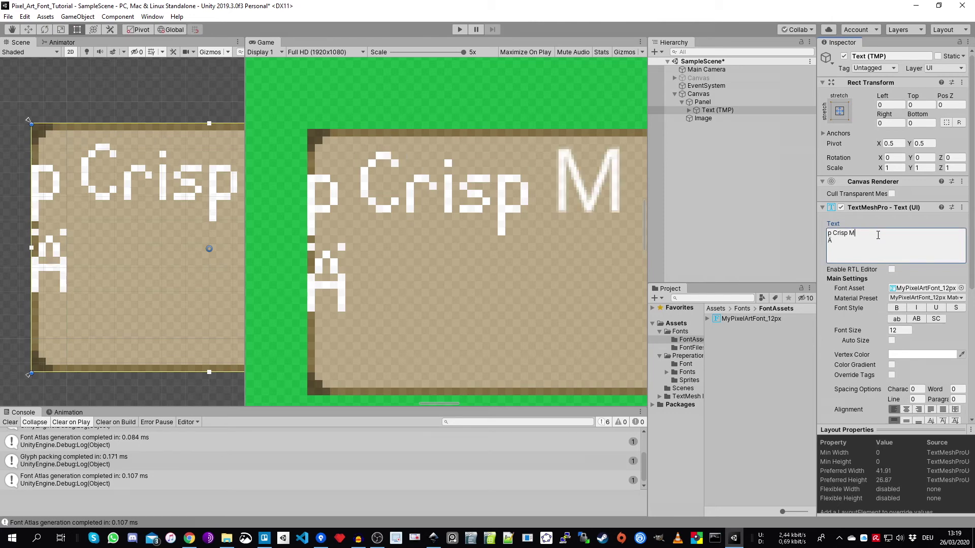
Step: Examine the M glyph up close and compare its sharpness and height with the pixel letters of "Crisp"
scroll(68, 229, down, 4)
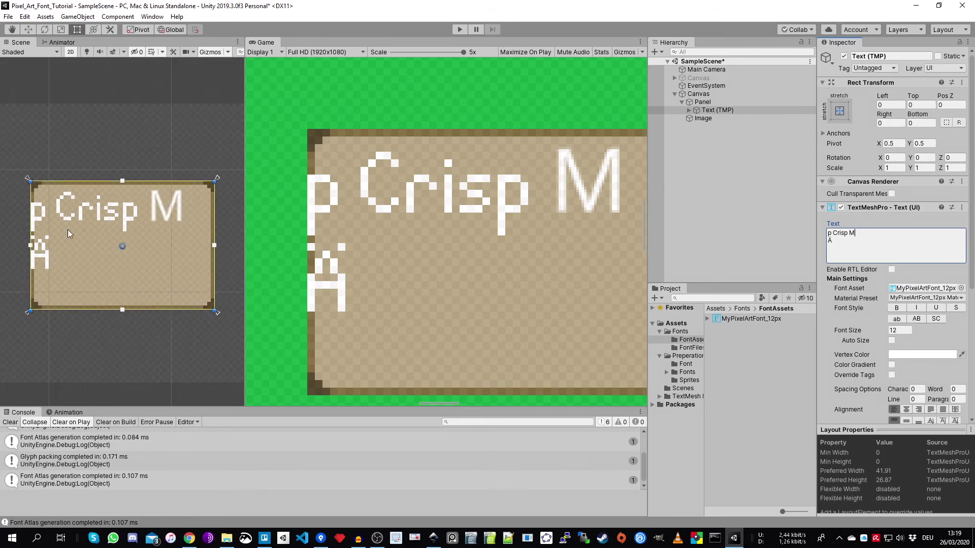
scroll(120, 197, up, 2)
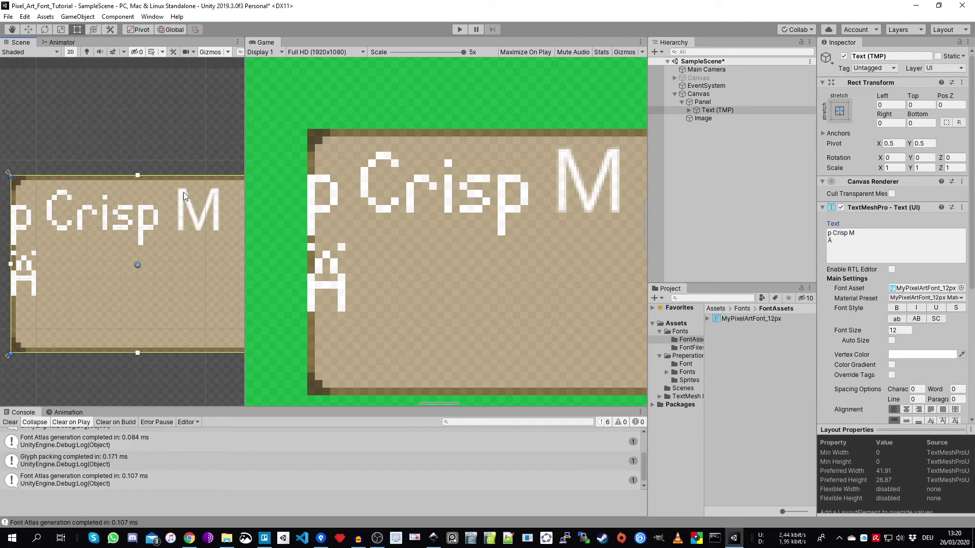
scroll(184, 197, up, 5)
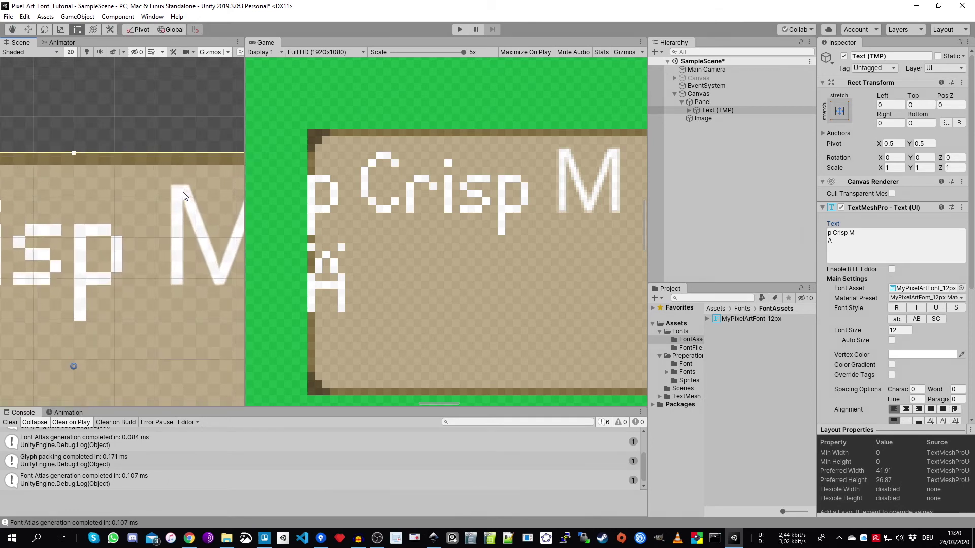
scroll(158, 199, down, 4)
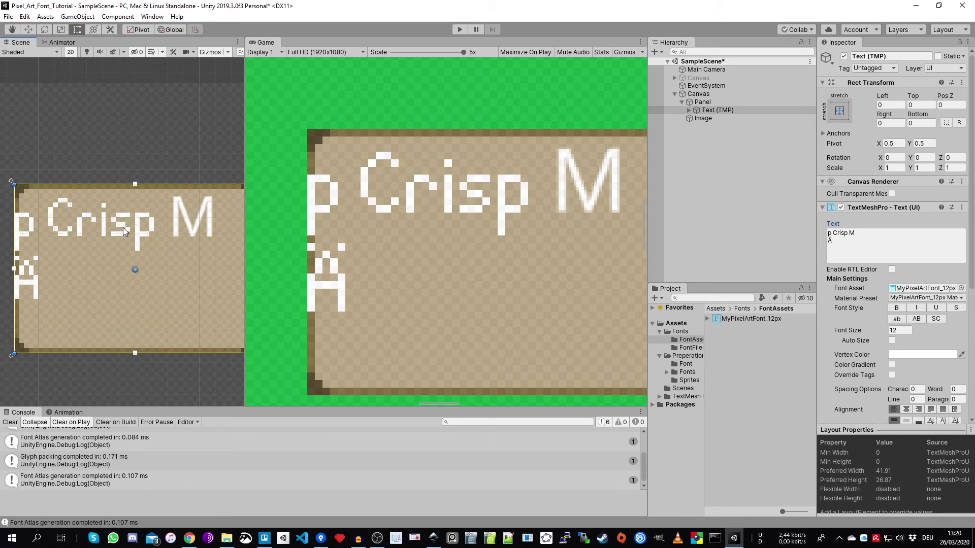
click(853, 245)
click(846, 234)
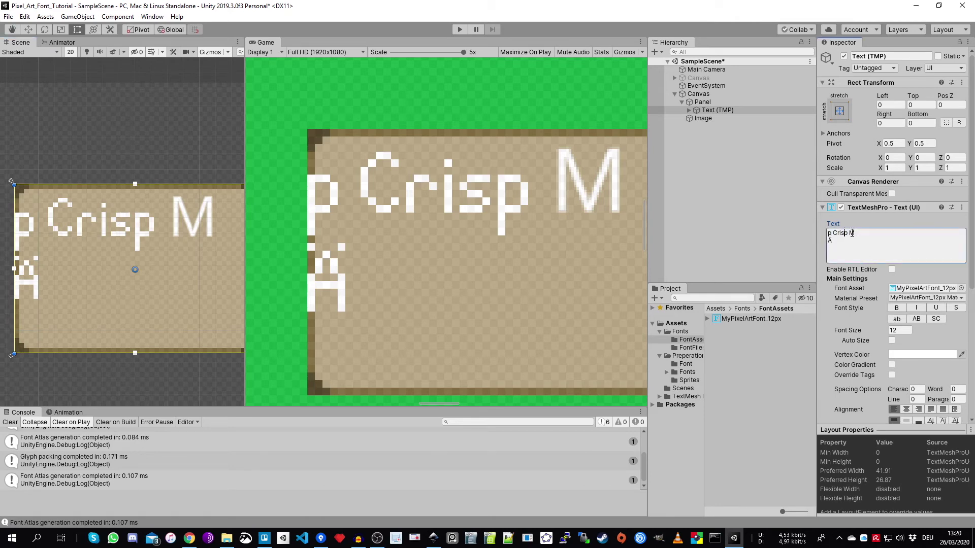
click(833, 234)
Step: Open MyPixelArtFont_12px.sfd from the MyPixelArtFont folder in FontForge and open the empty capital M glyph for editing
click(228, 538)
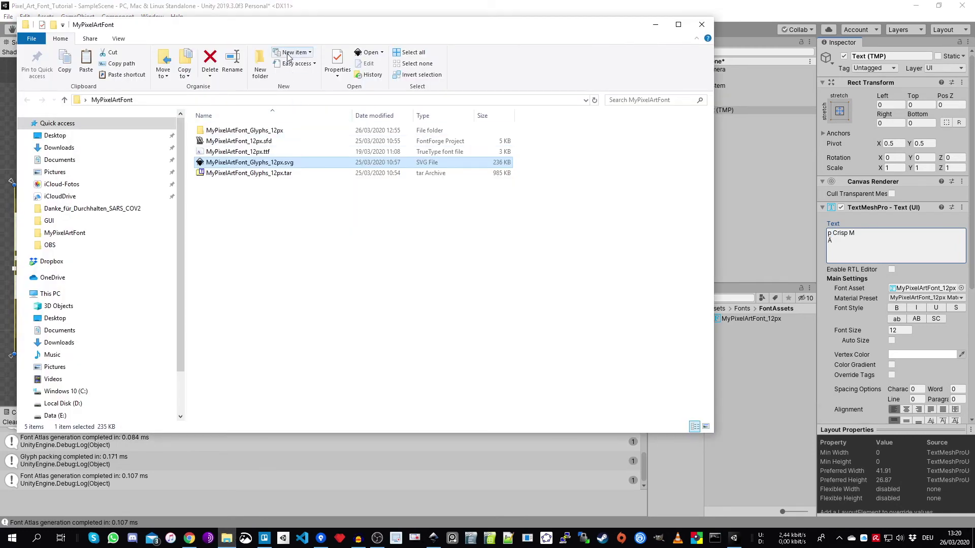
drag(274, 34, 313, 81)
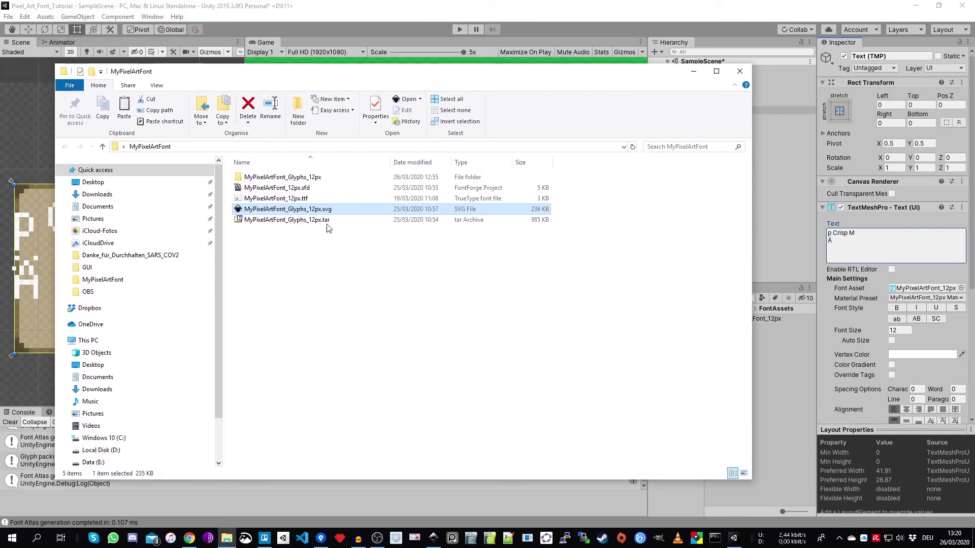
double_click(269, 188)
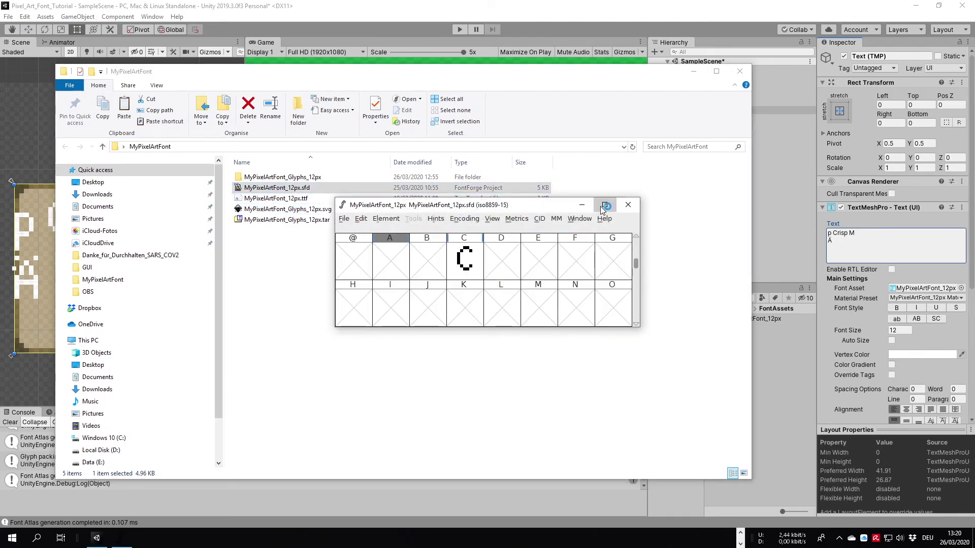
click(605, 206)
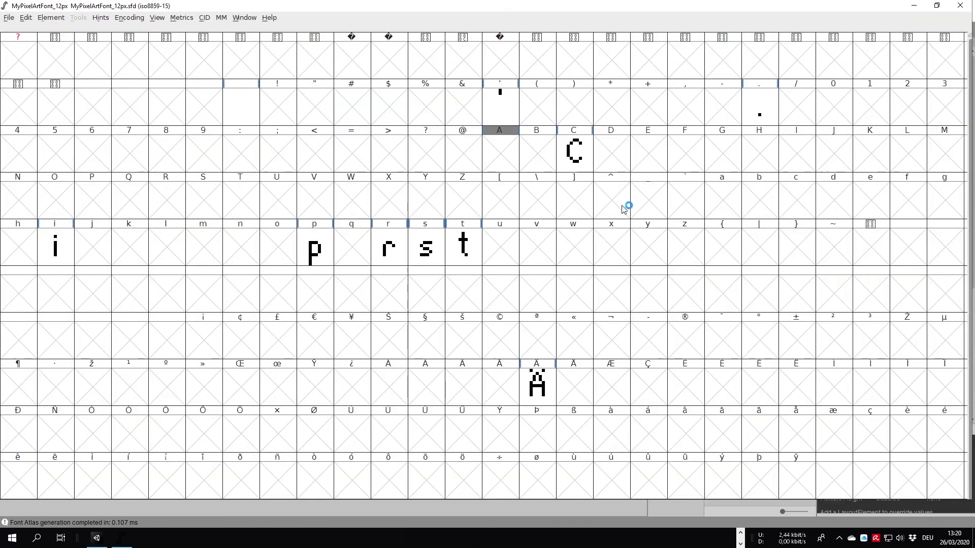
click(947, 155)
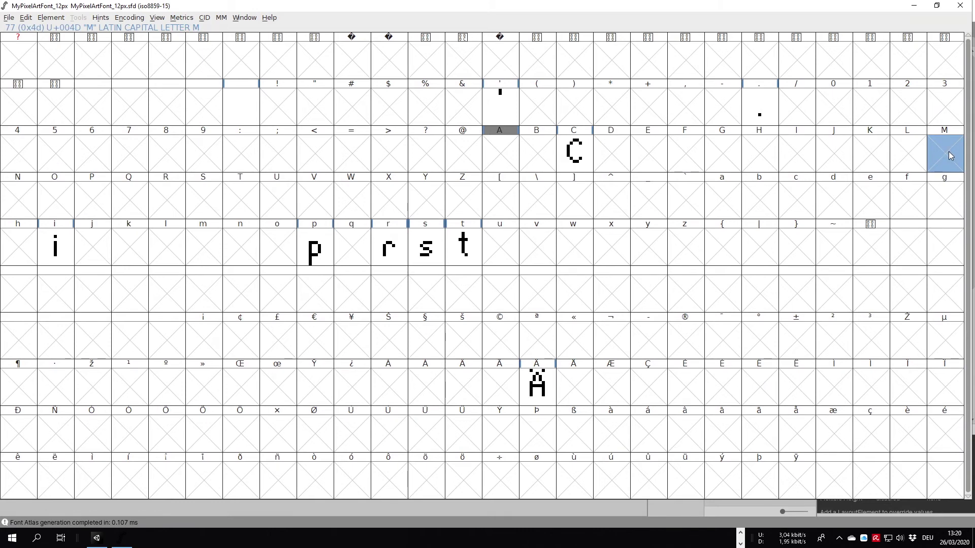
Step: Import cMM.svg in SVG format from the MyPixelArtFont_Glyphs_12px folder into the M glyph
click(13, 21)
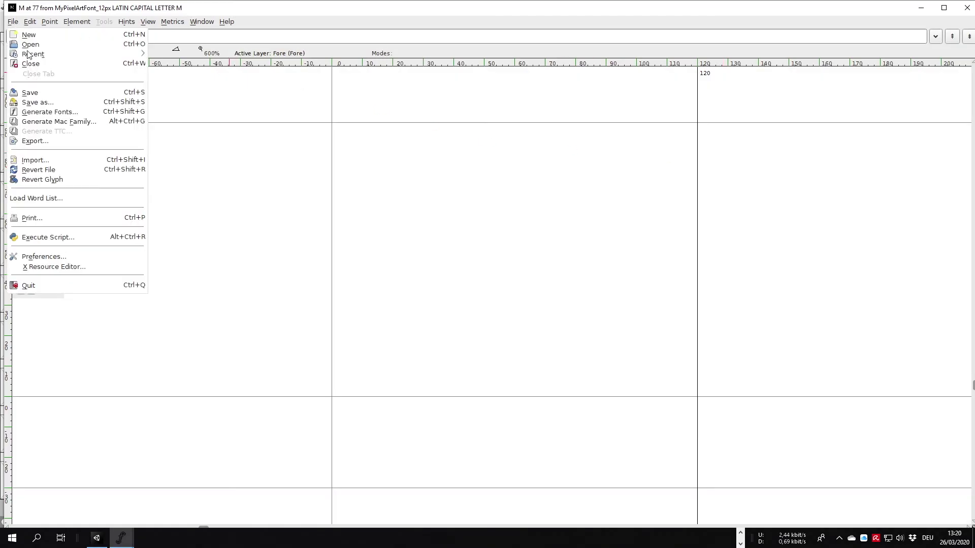
click(38, 160)
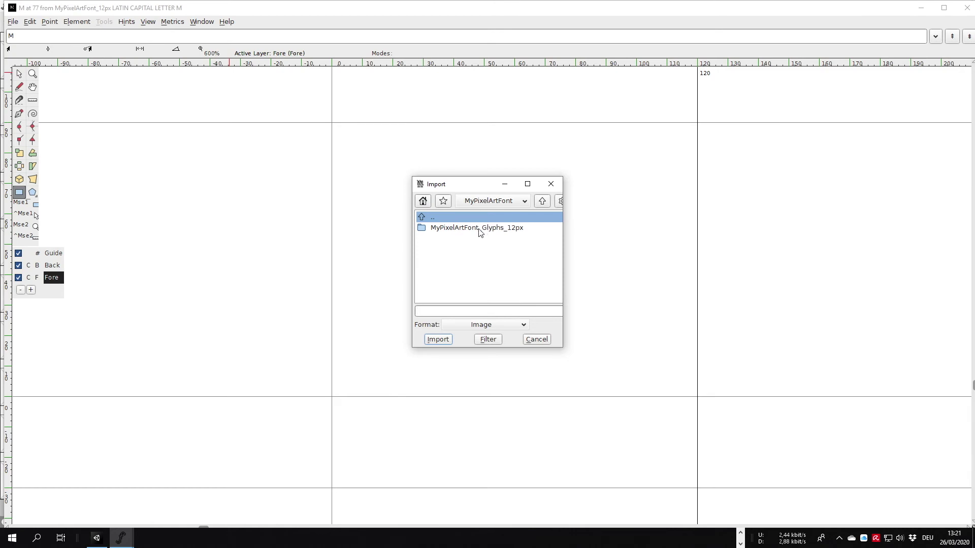
double_click(484, 232)
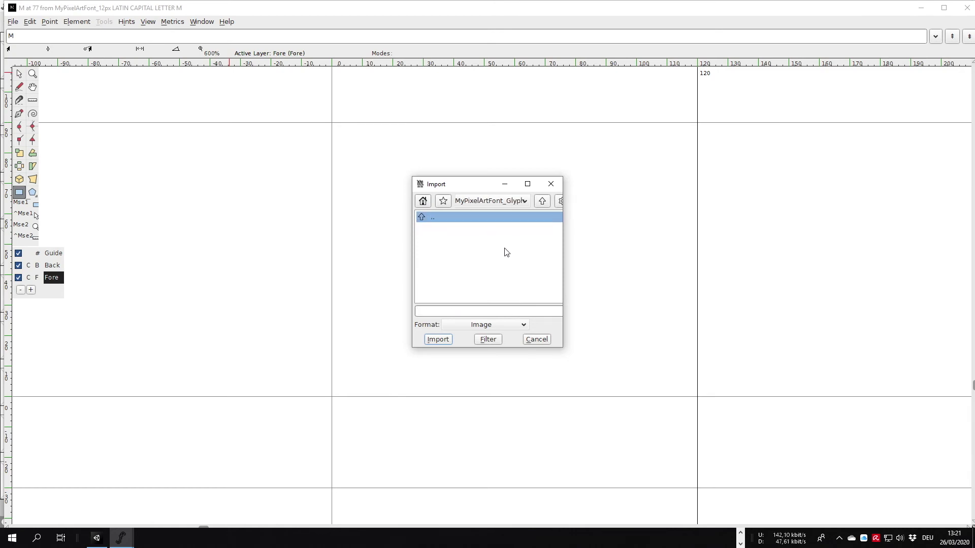
click(467, 325)
click(458, 360)
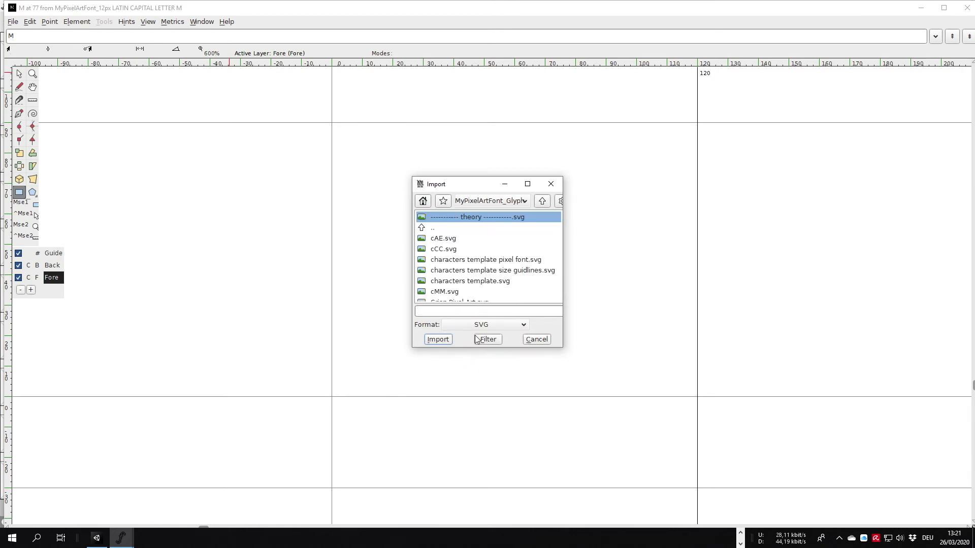
scroll(467, 256, down, 2)
click(443, 250)
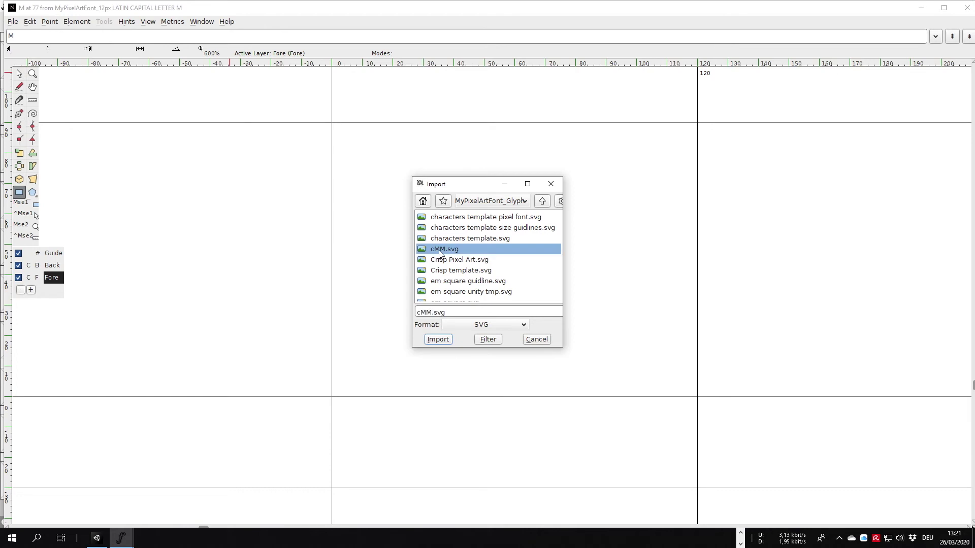
double_click(439, 251)
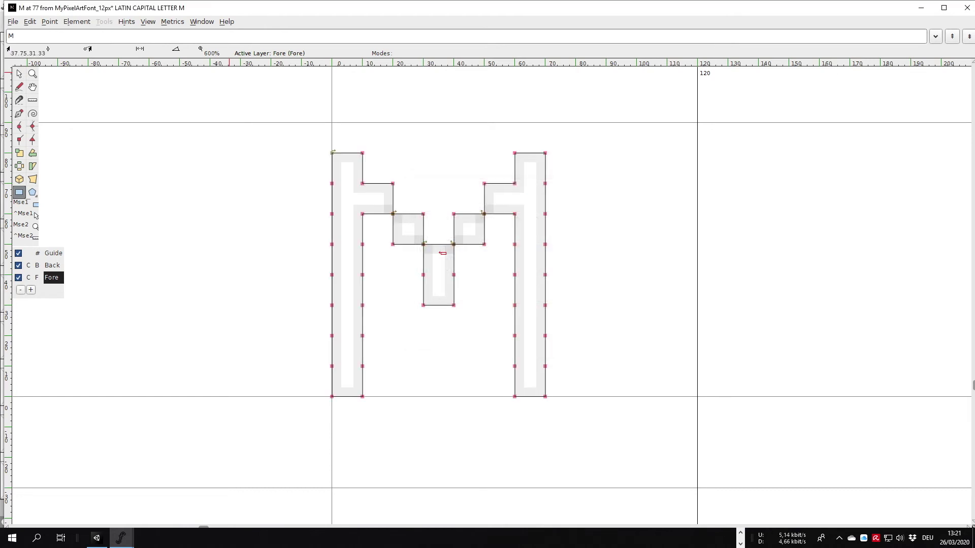
Step: Set the M glyph's width to 80, close its glyph window and save the font project
click(173, 23)
click(204, 74)
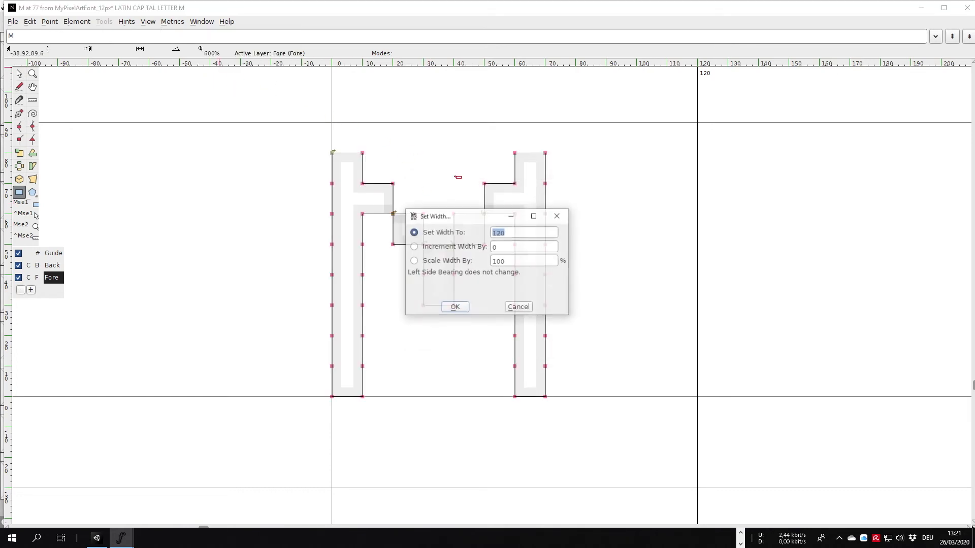
text(80)
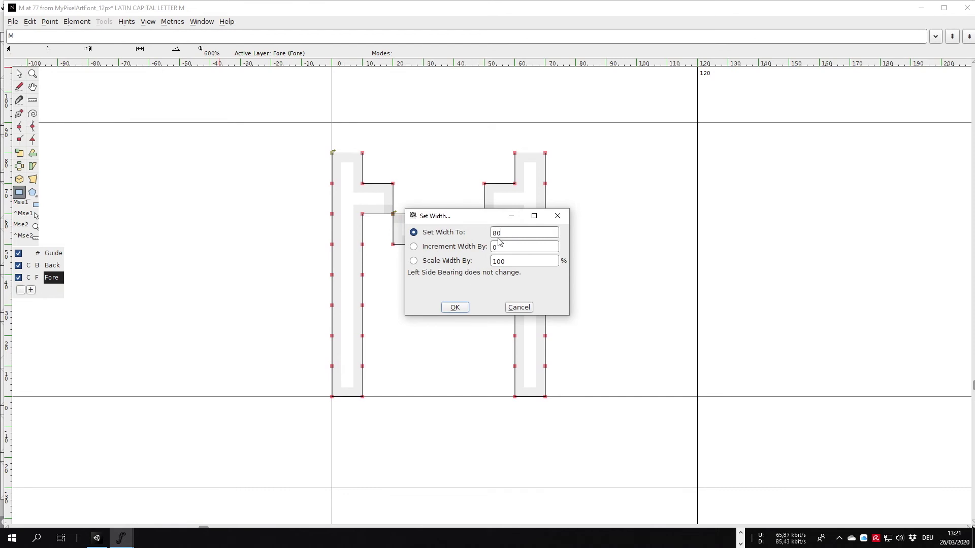
click(455, 308)
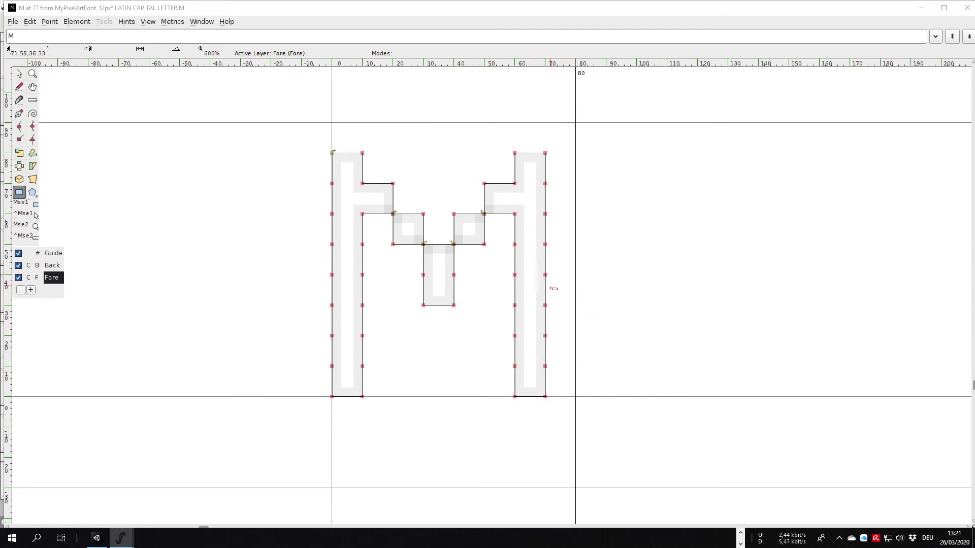
click(967, 8)
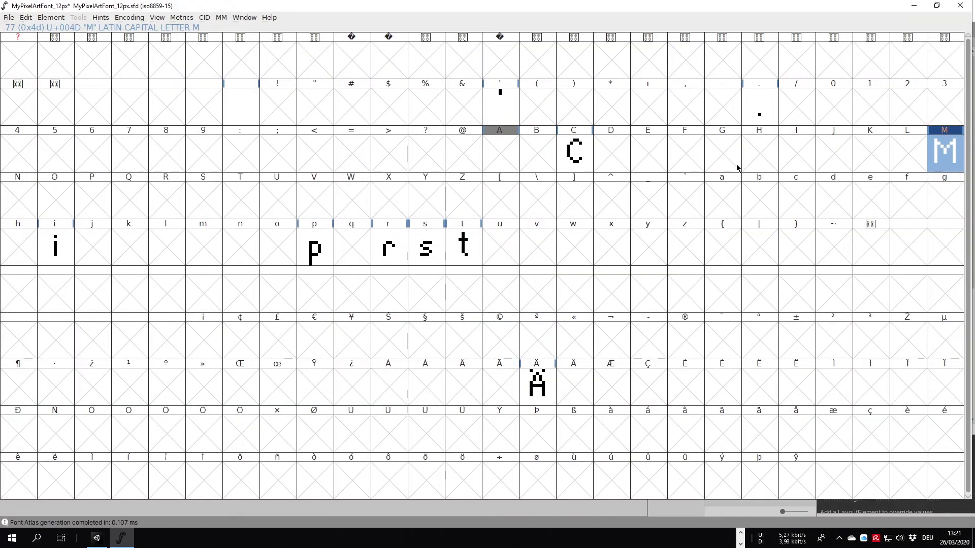
click(737, 168)
key(ctrl+s)
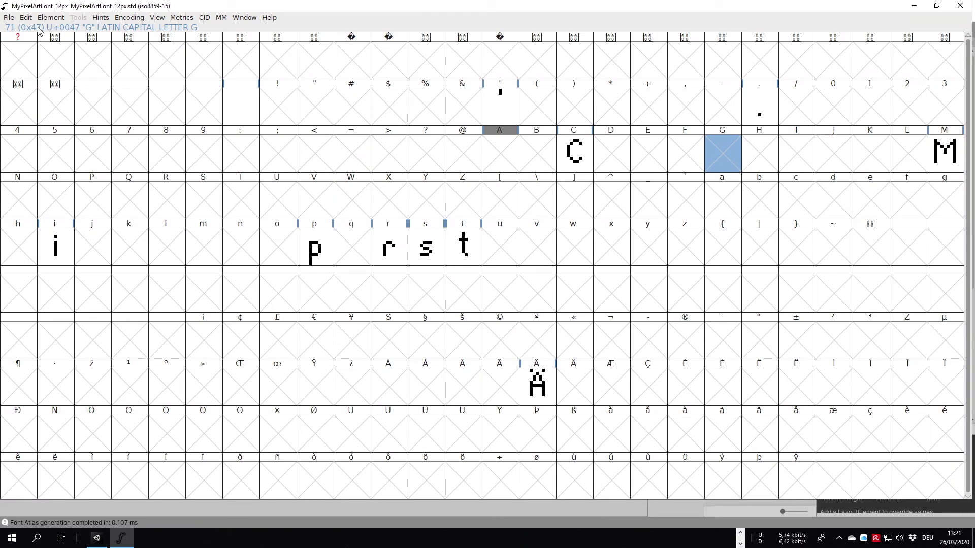
Step: Generate the font as TrueType MyPixelArtFont_12px.ttf in the MyPixelArtFont folder, overwriting the existing file and accepting the em-size and self-intersection warnings
click(11, 19)
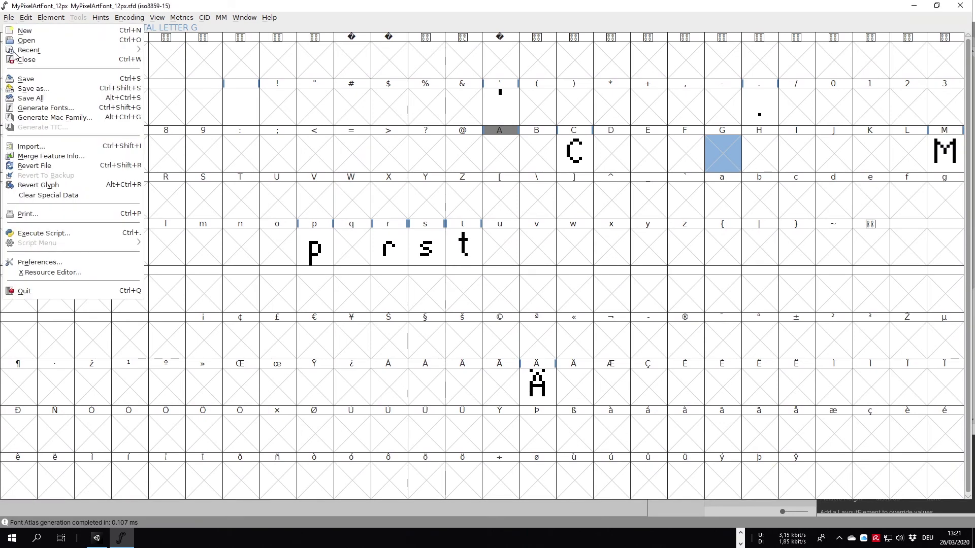
click(46, 108)
click(486, 165)
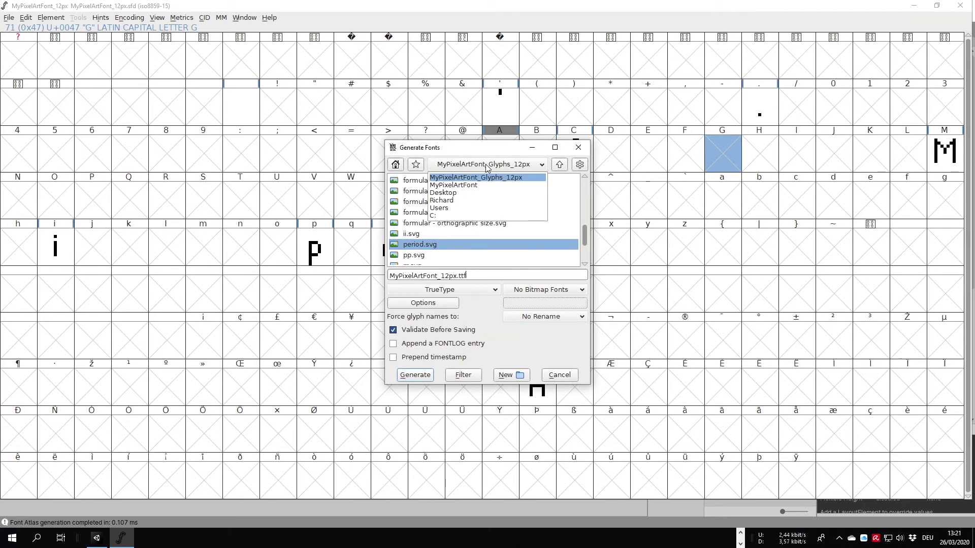
click(470, 186)
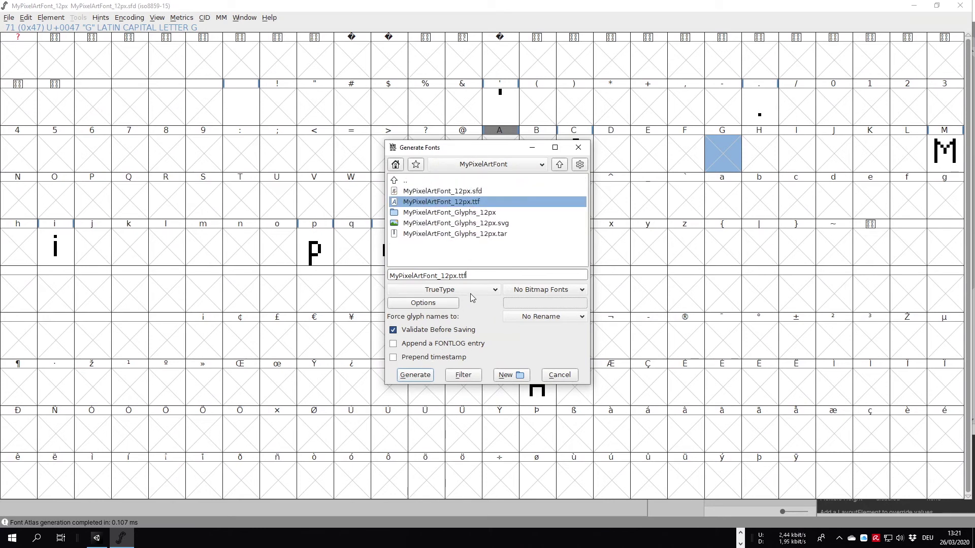
click(420, 374)
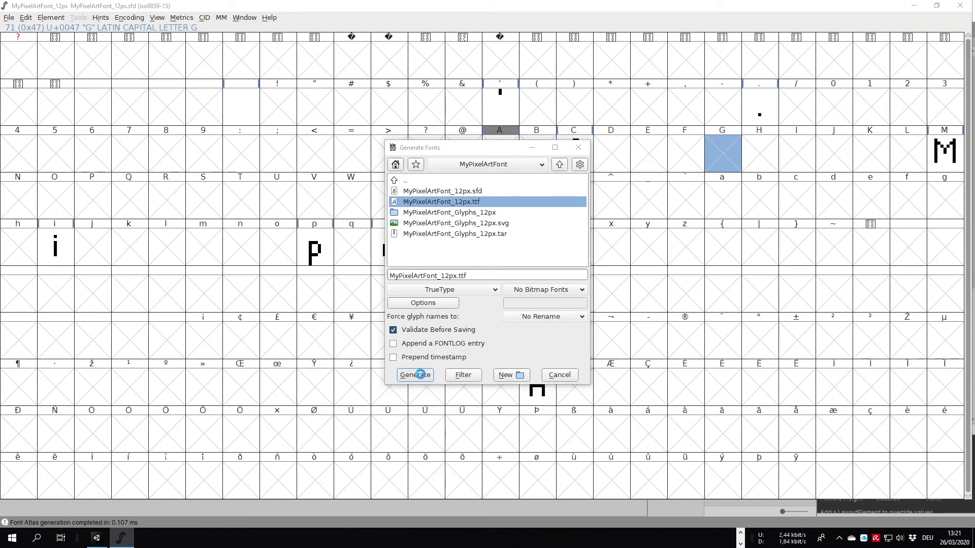
click(454, 275)
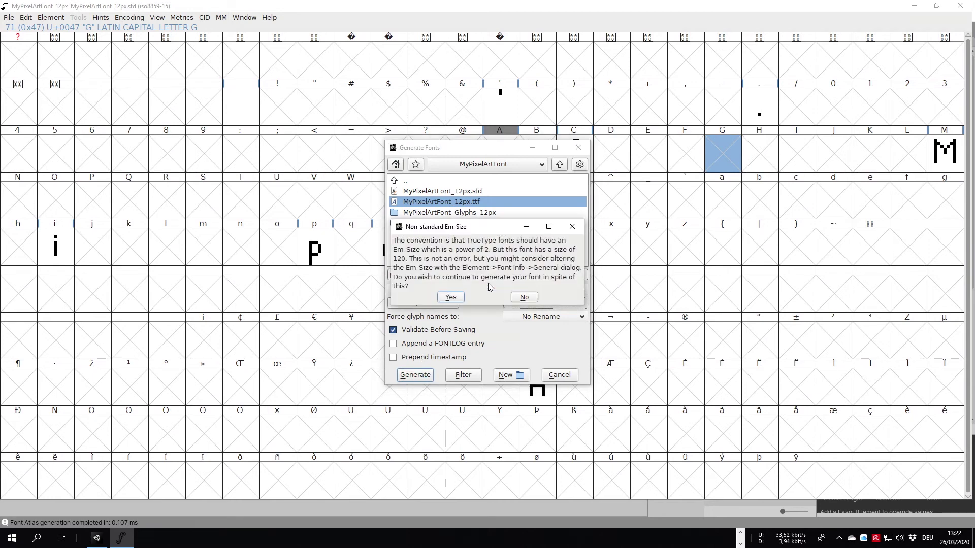
click(454, 300)
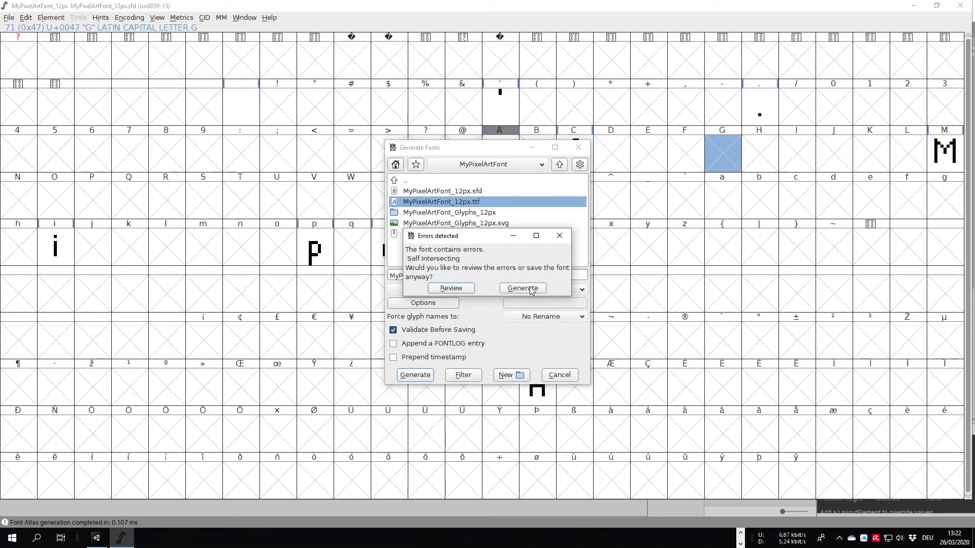
click(525, 288)
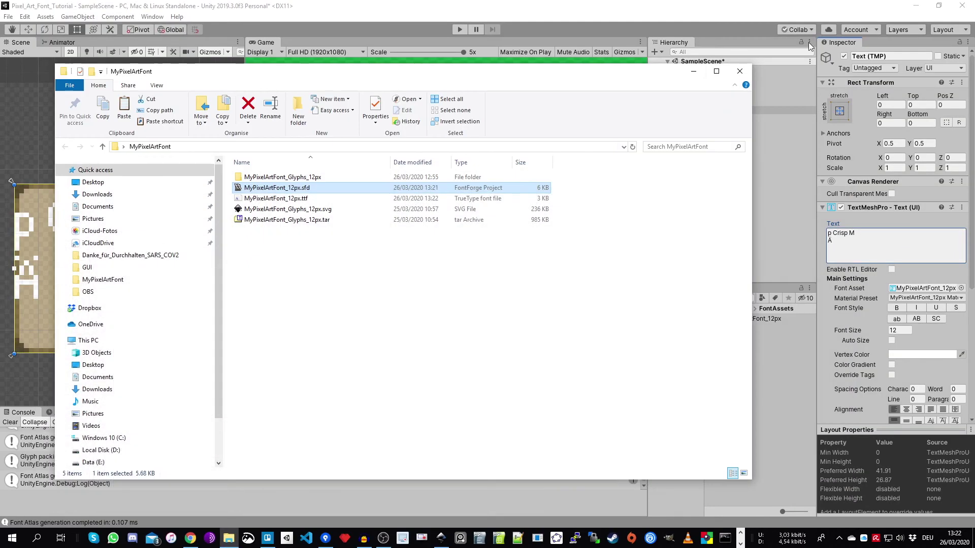
Step: Switch to Unity and delete the old MyPixelArtFont_12px font file from the Assets/Fonts/FontFiles folder
click(914, 5)
drag(523, 76, 463, 54)
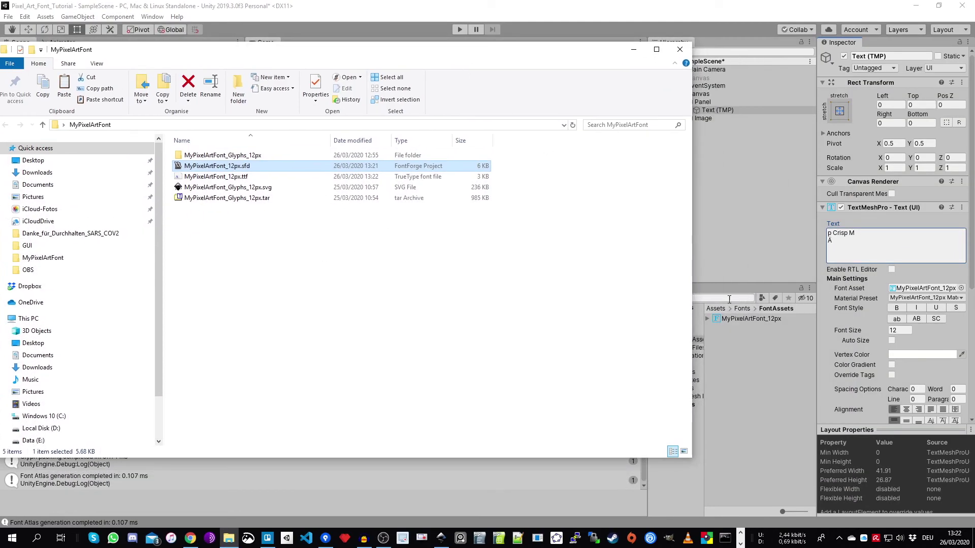
click(777, 365)
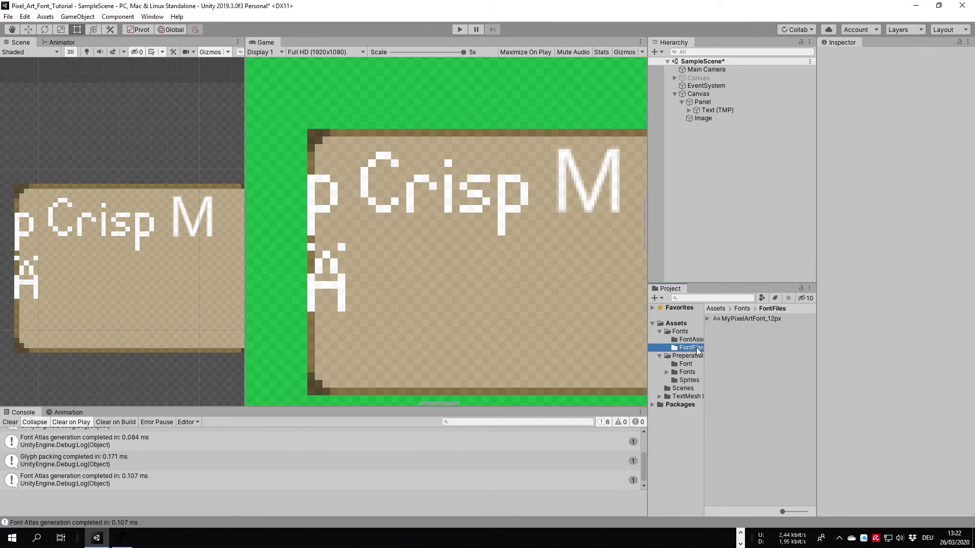
click(741, 533)
click(228, 539)
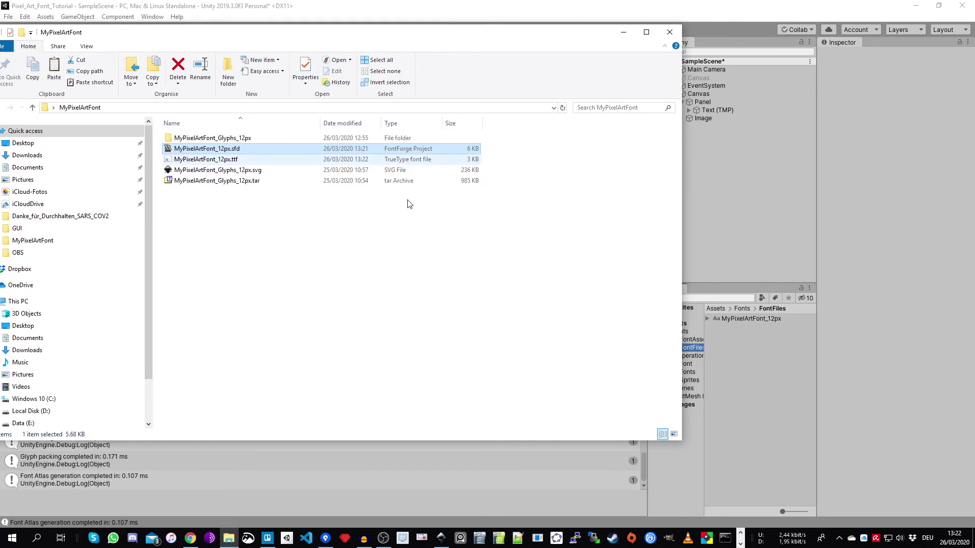
click(755, 321)
key(Delete)
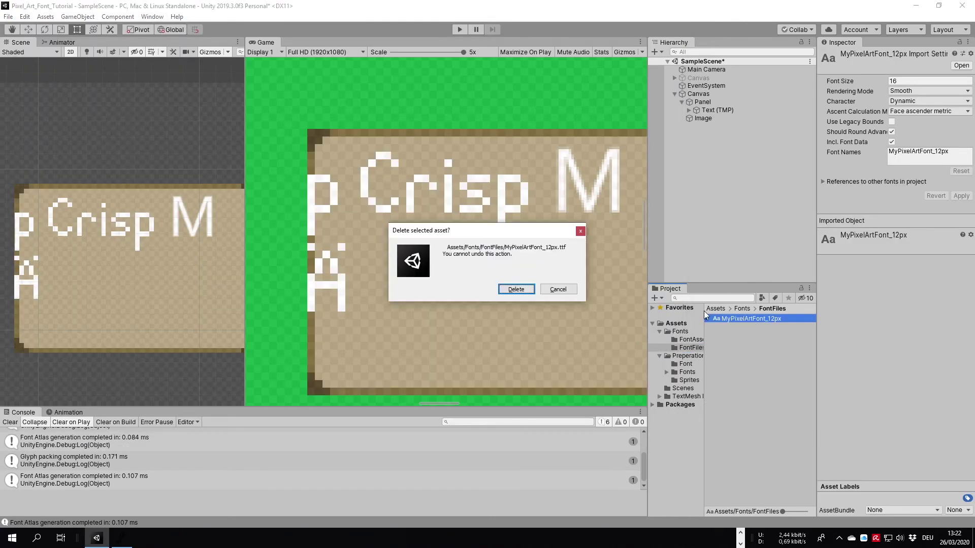
key(Return)
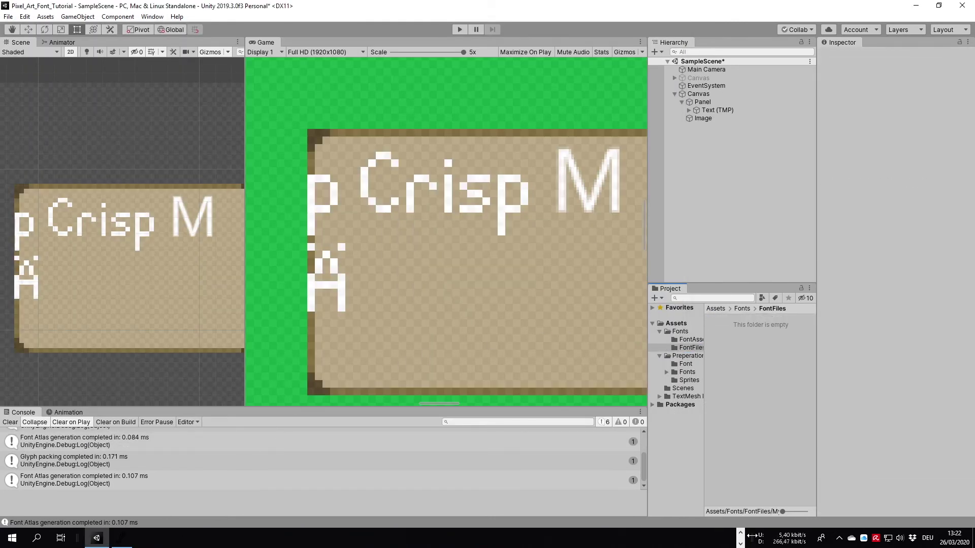
Step: Import the regenerated MyPixelArtFont_12px.ttf from the MyPixelArtFont folder in File Explorer into Unity's FontFiles folder
click(229, 539)
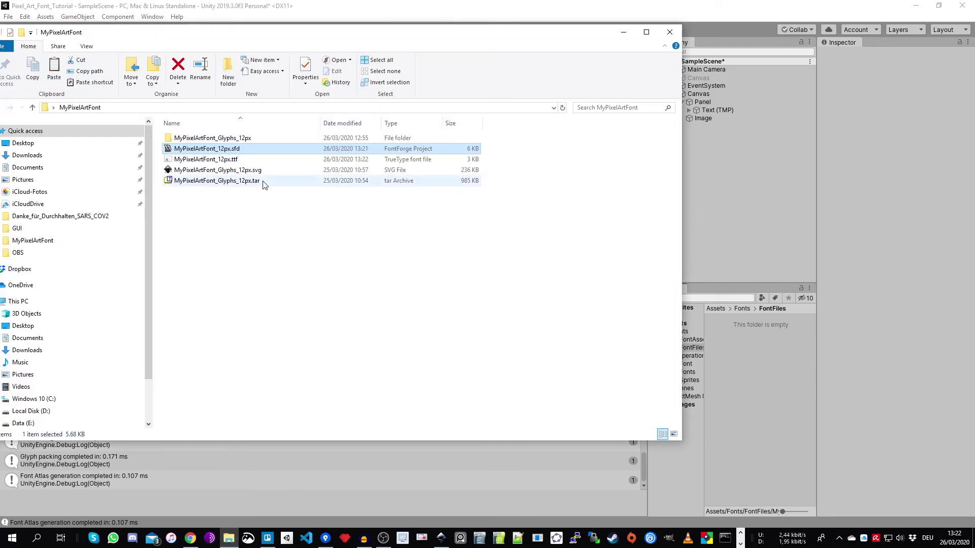
drag(210, 159, 750, 372)
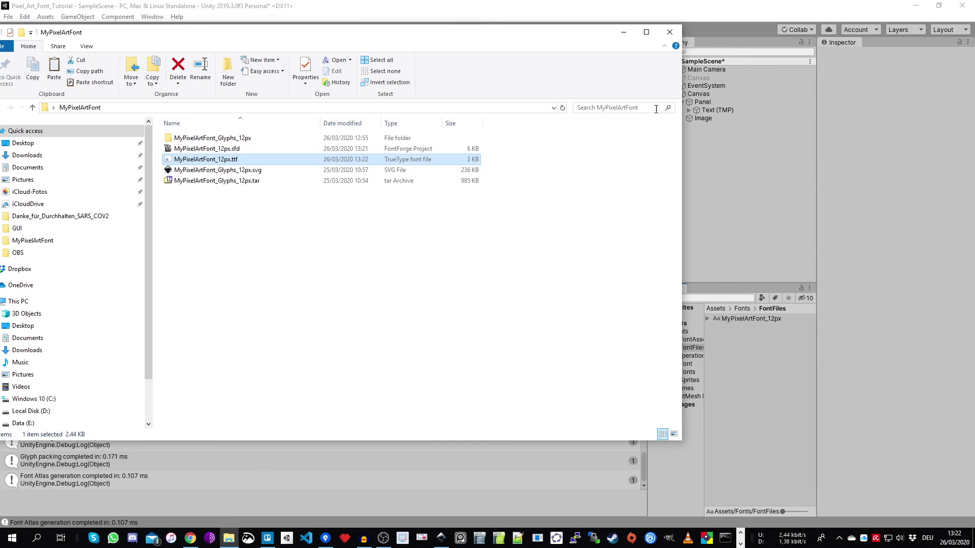
click(802, 375)
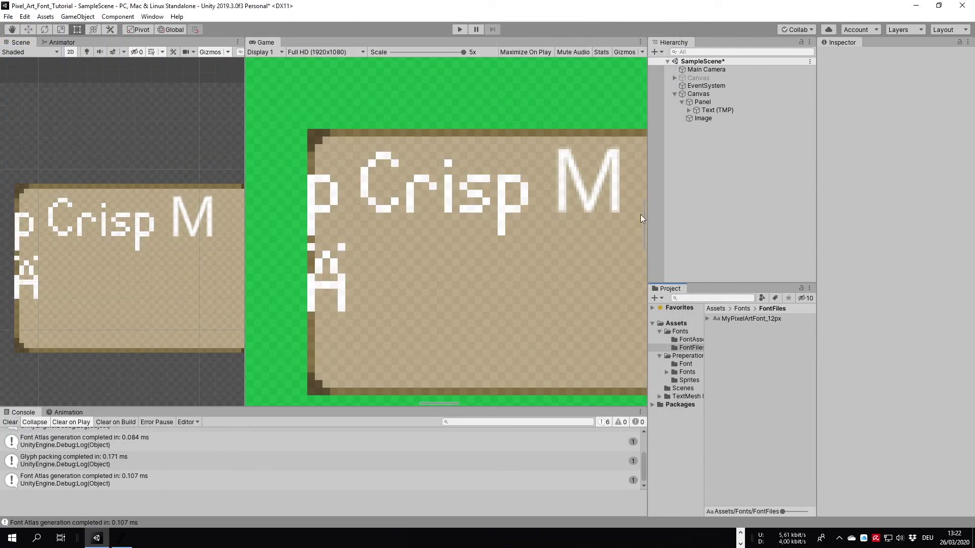
Step: Open the TextMeshPro Font Asset Creator for the MyPixelArtFont_12px font file and generate its font atlas
click(752, 317)
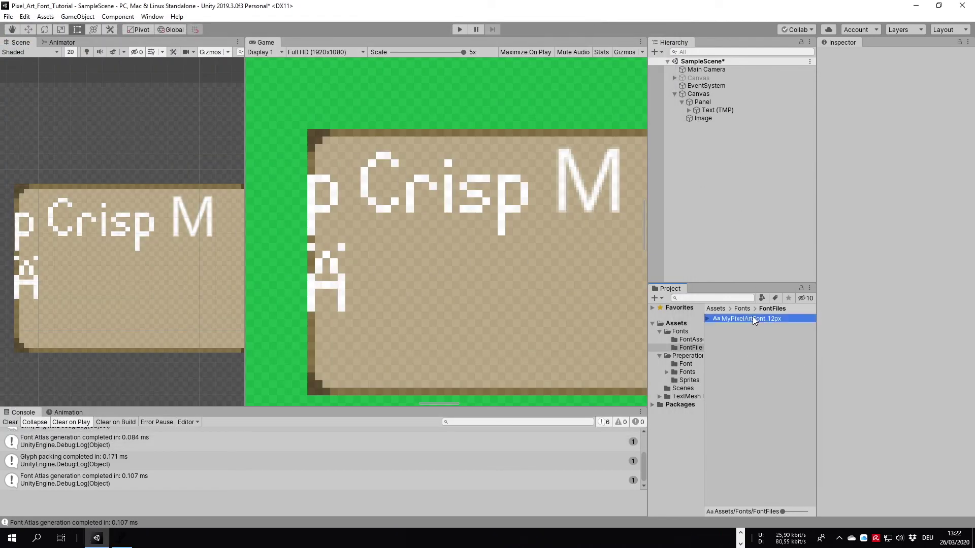
click(155, 19)
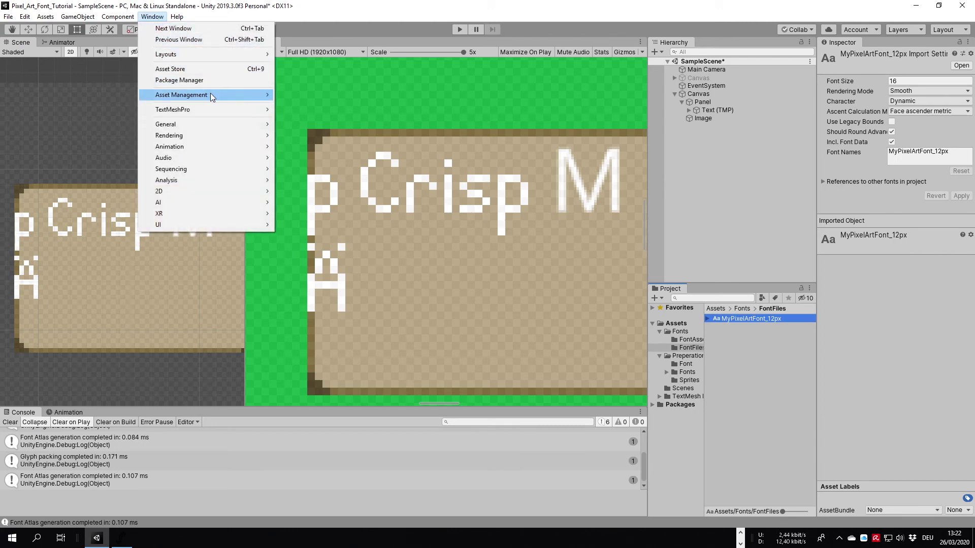
mouse_move(210, 96)
mouse_move(239, 108)
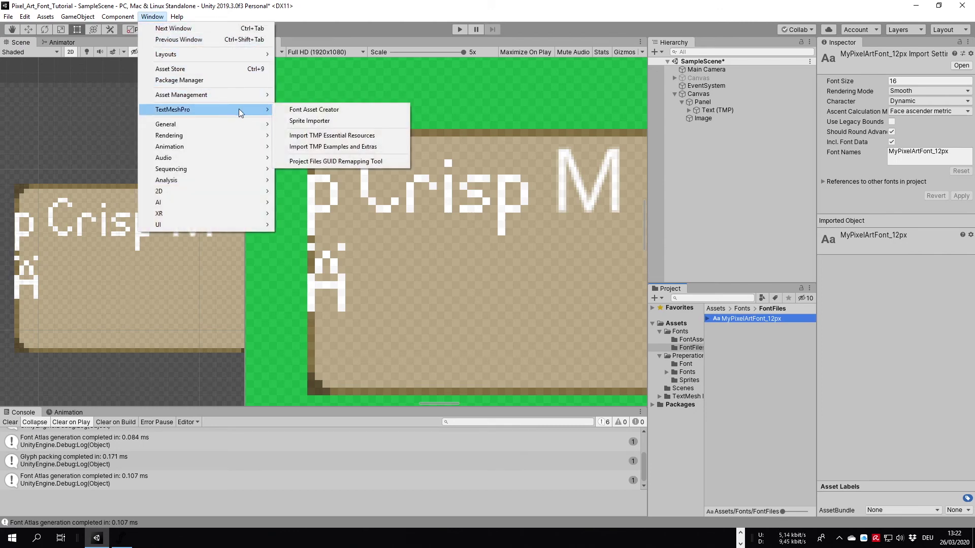
click(307, 112)
drag(241, 86, 195, 75)
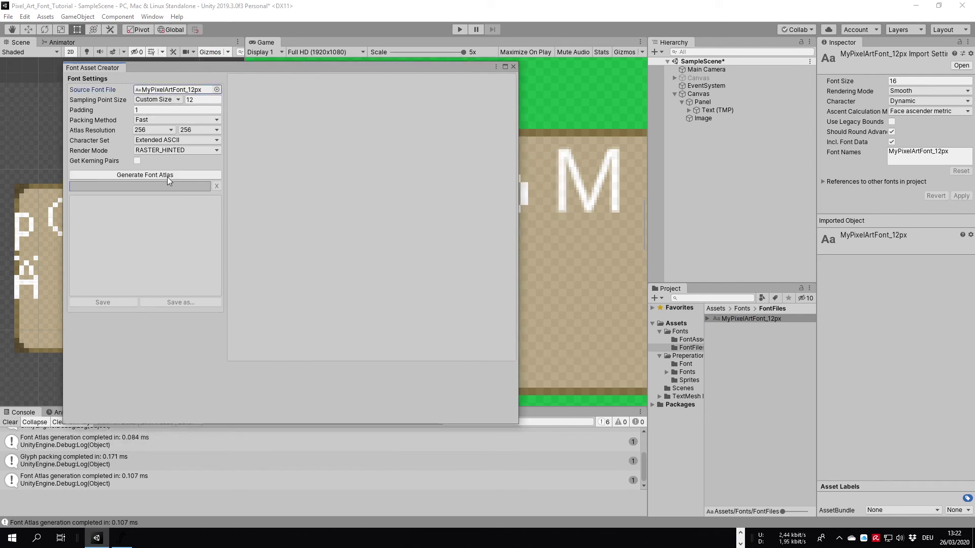
click(149, 176)
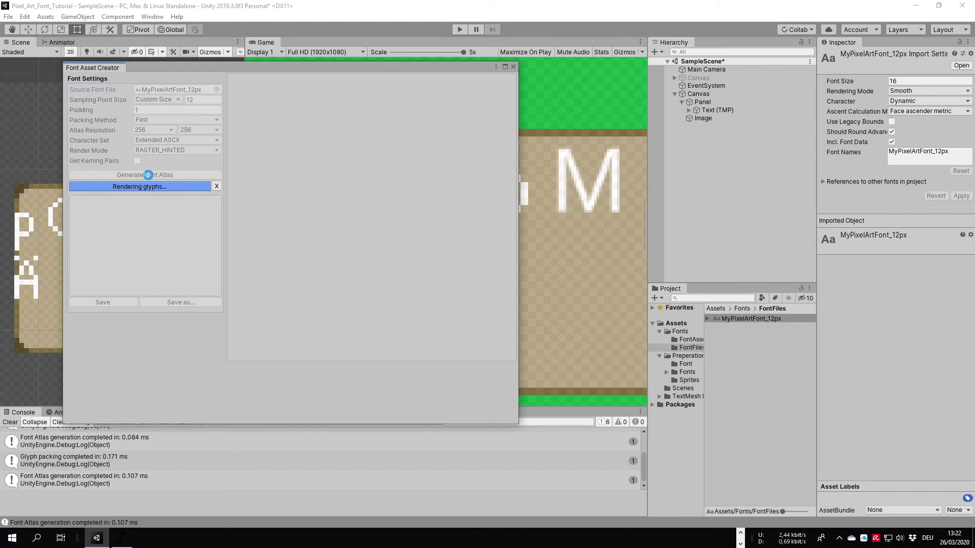
Step: Save the font asset over MyPixelArtFont_12px.asset in the FontAssets folder and close the Font Asset Creator
click(186, 304)
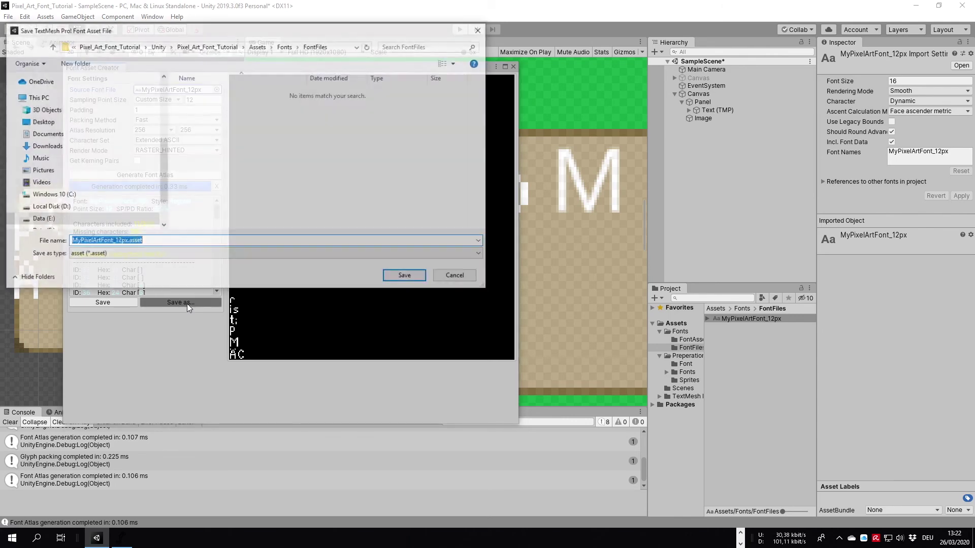
click(285, 45)
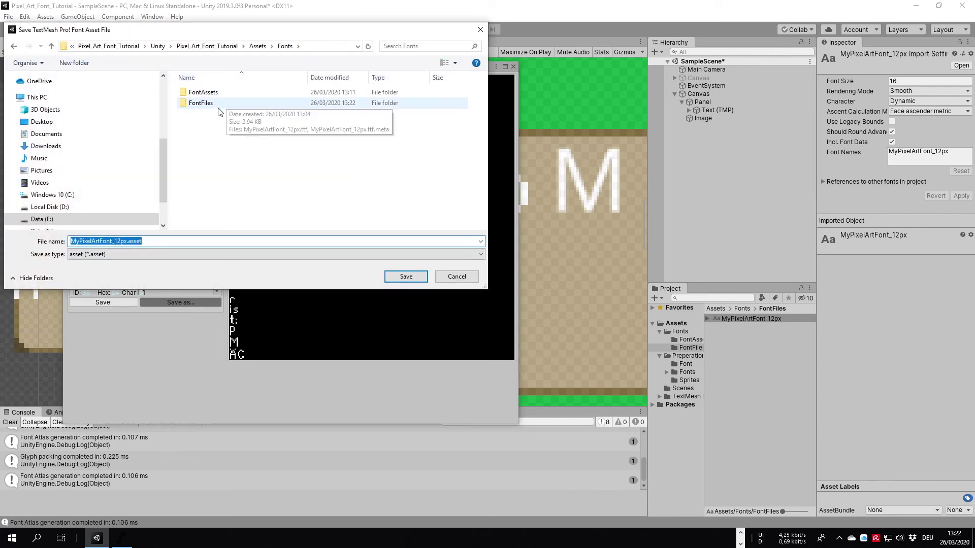
double_click(230, 94)
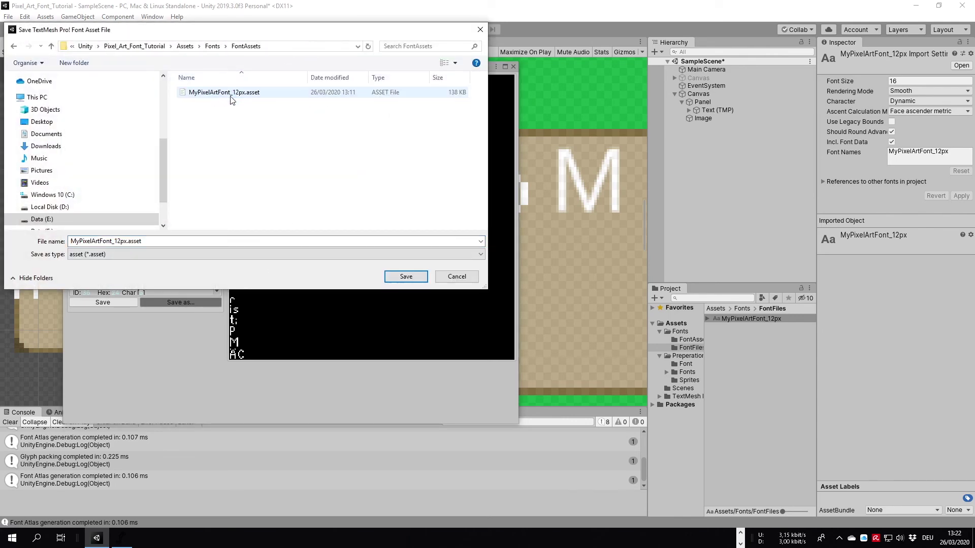
click(406, 277)
click(512, 269)
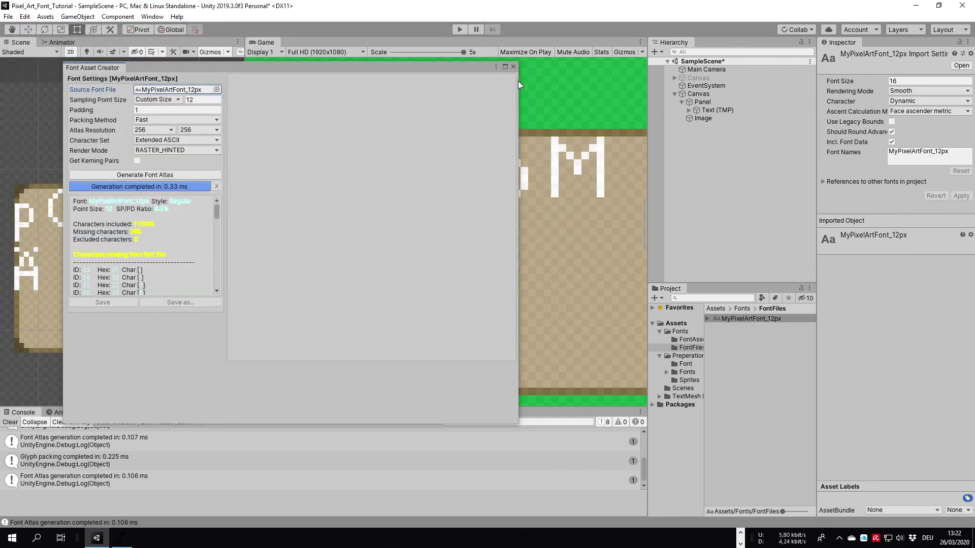
click(514, 66)
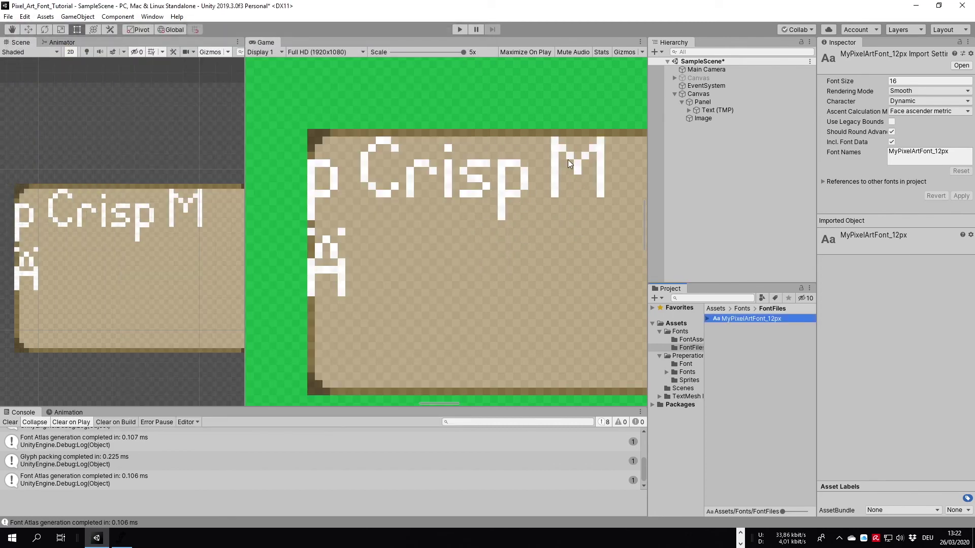
Step: Change the shader of the Text (TMP) object's font material to TextMeshPro/Mobile/Distance Field
scroll(263, 237, down, 1)
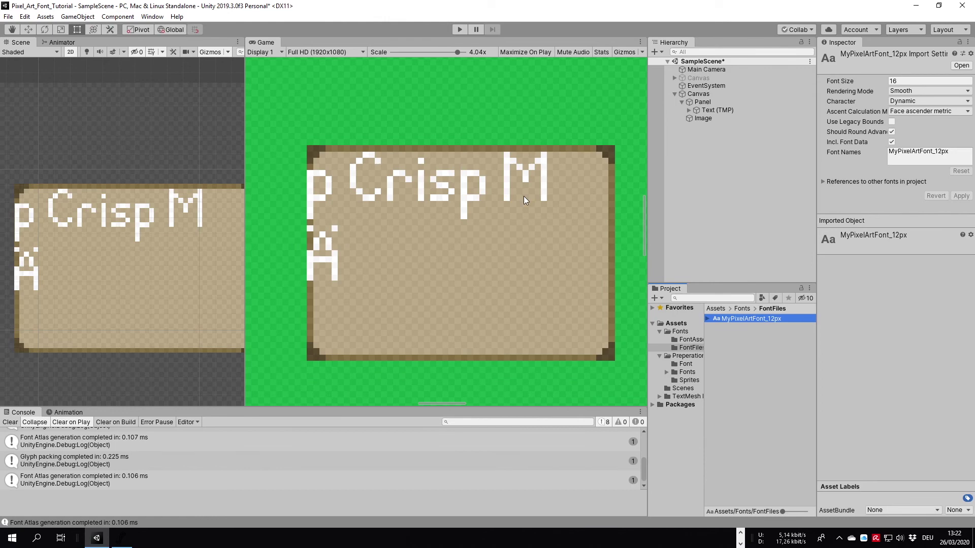
click(714, 104)
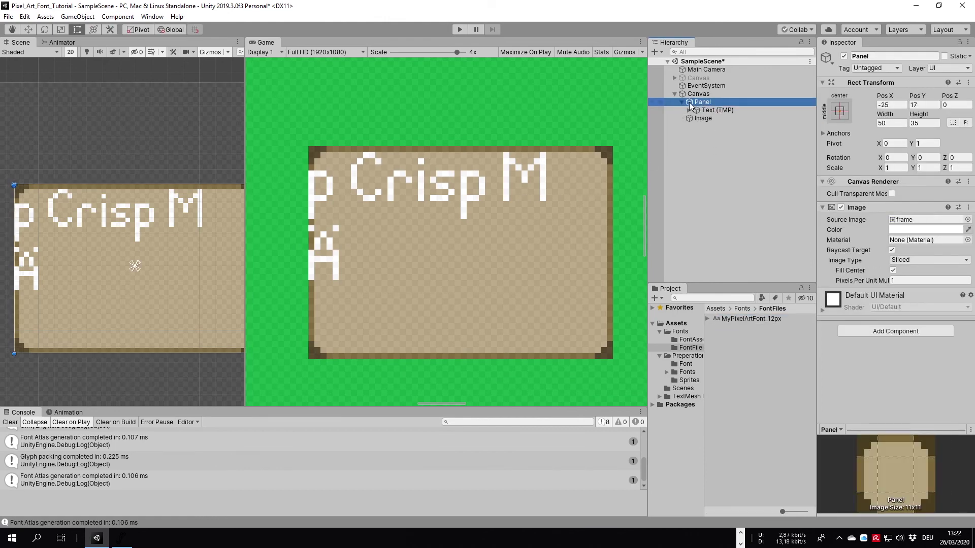
click(728, 109)
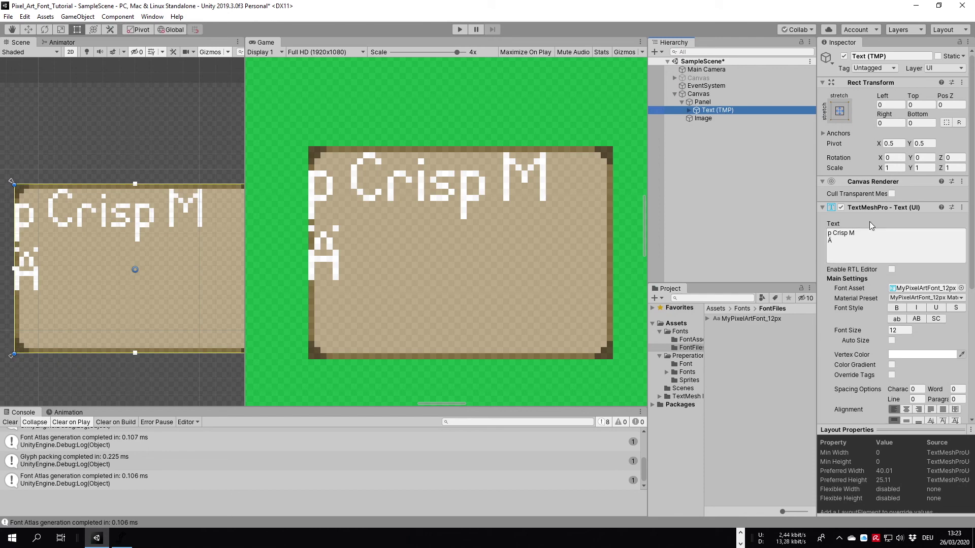
scroll(891, 224, down, 10)
scroll(888, 205, up, 5)
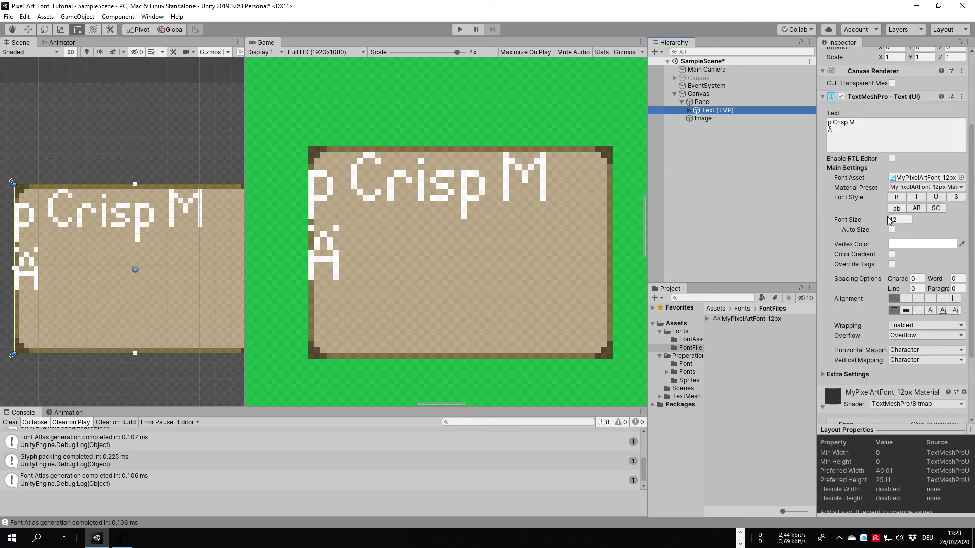
scroll(864, 358, down, 3)
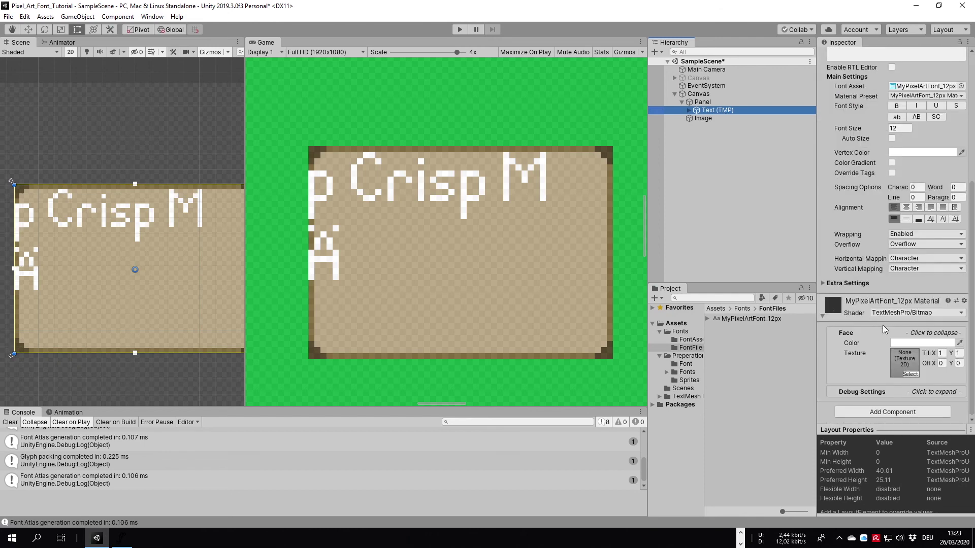
click(881, 314)
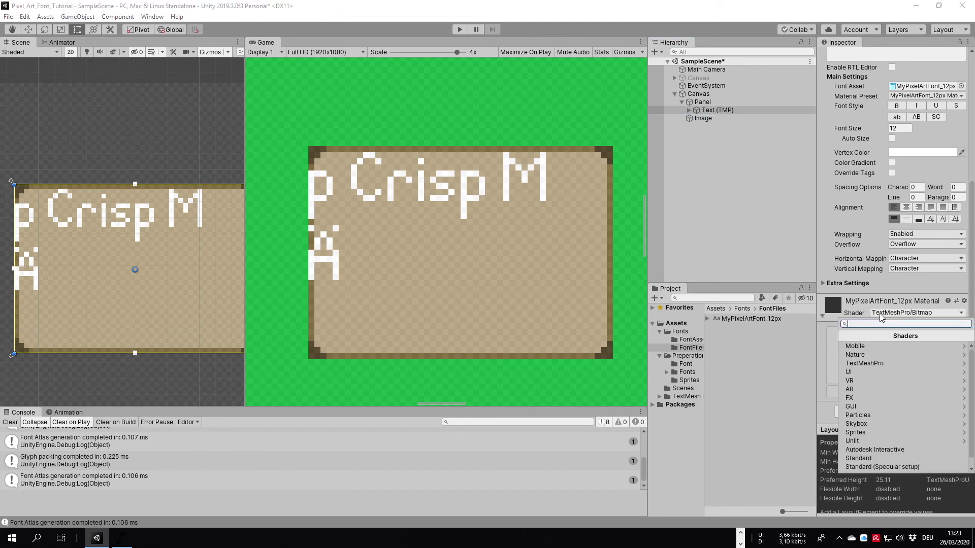
click(889, 363)
click(892, 347)
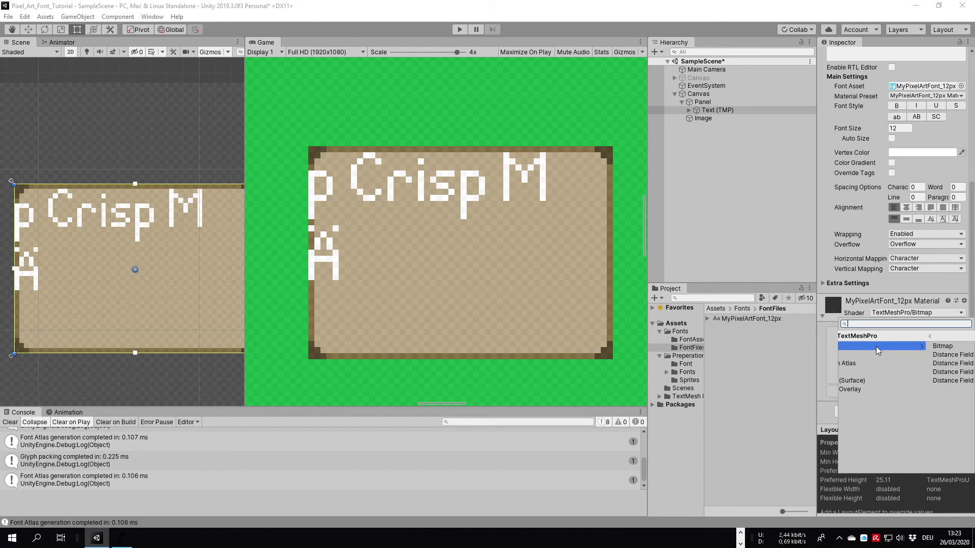
click(888, 356)
Step: Enable Underlay on the font material and set its Offset X to 1 and Offset Y to -1
scroll(873, 335, down, 2)
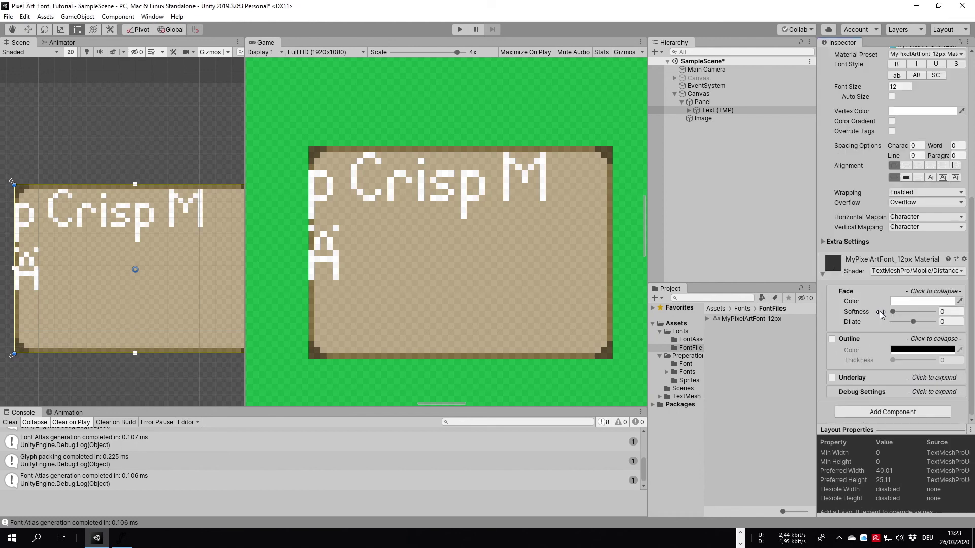
click(854, 379)
scroll(888, 330, down, 3)
click(951, 344)
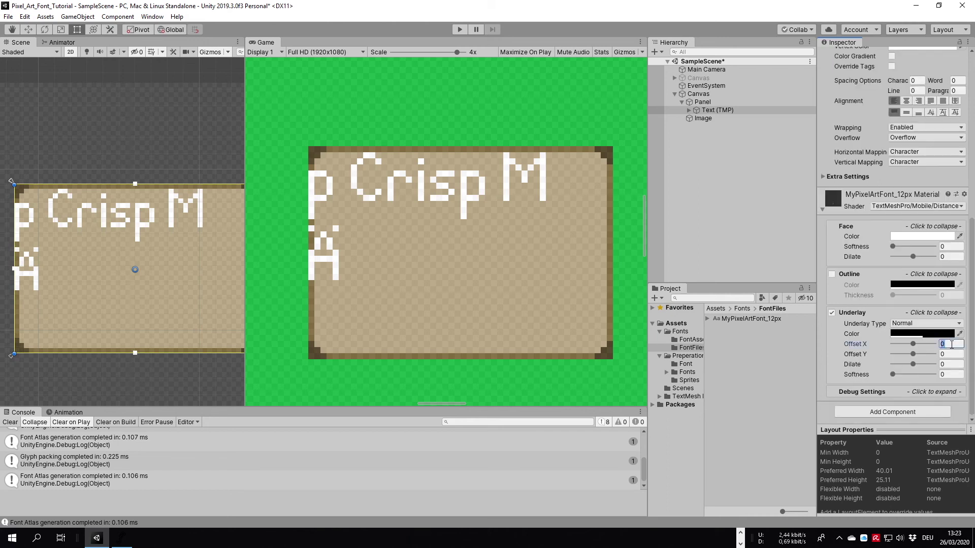
text(1)
key(Tab)
text(-1)
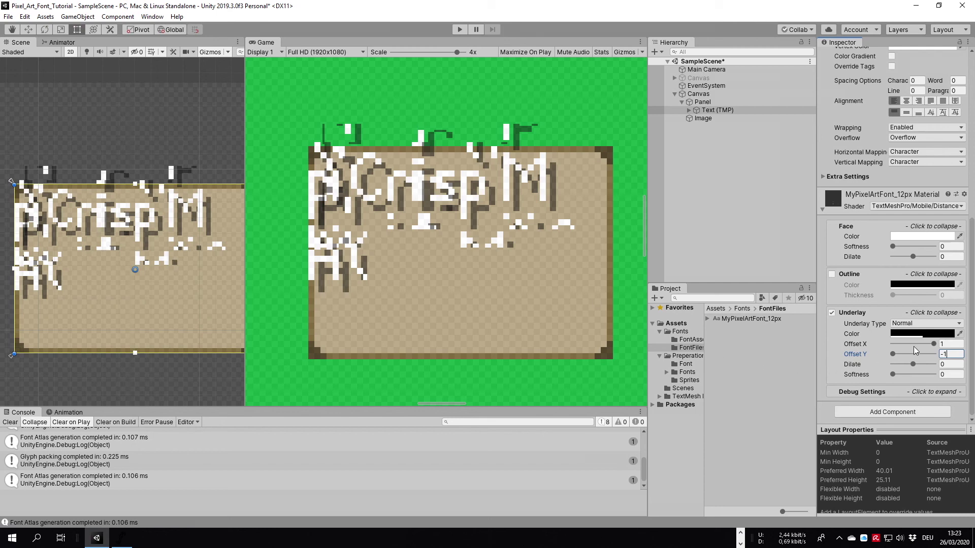
Step: Try underlay offsets of 0.1 for X and -0.1 for Y on the font material
click(948, 346)
text(0.1)
click(951, 354)
text(-0.1)
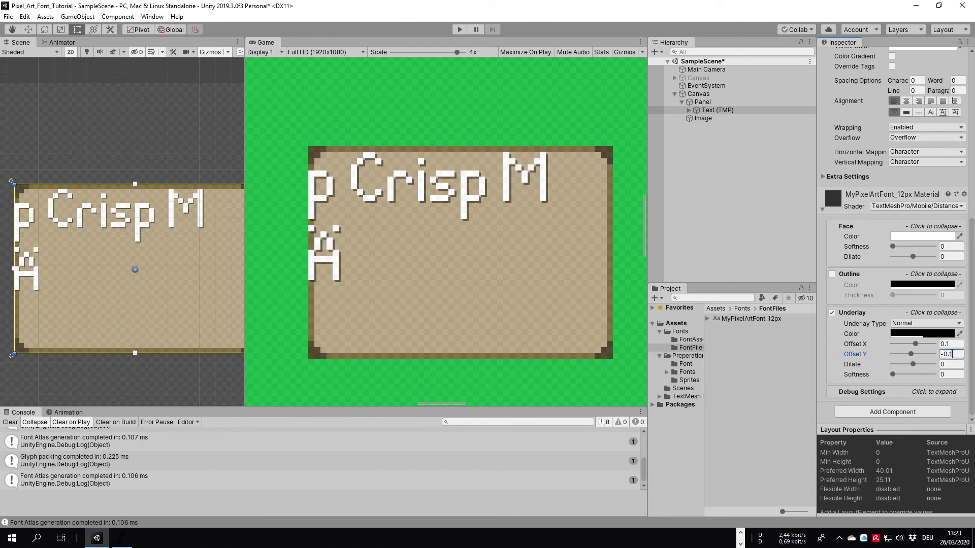
Step: Set the font material's underlay Offset Y to -0.5 and Offset X to 0.5
key(BackSpace)
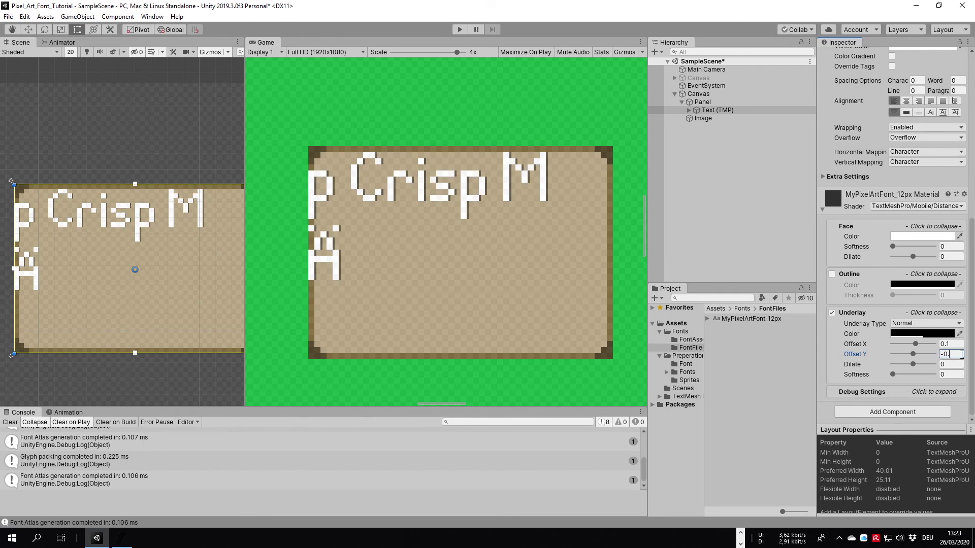
text(5)
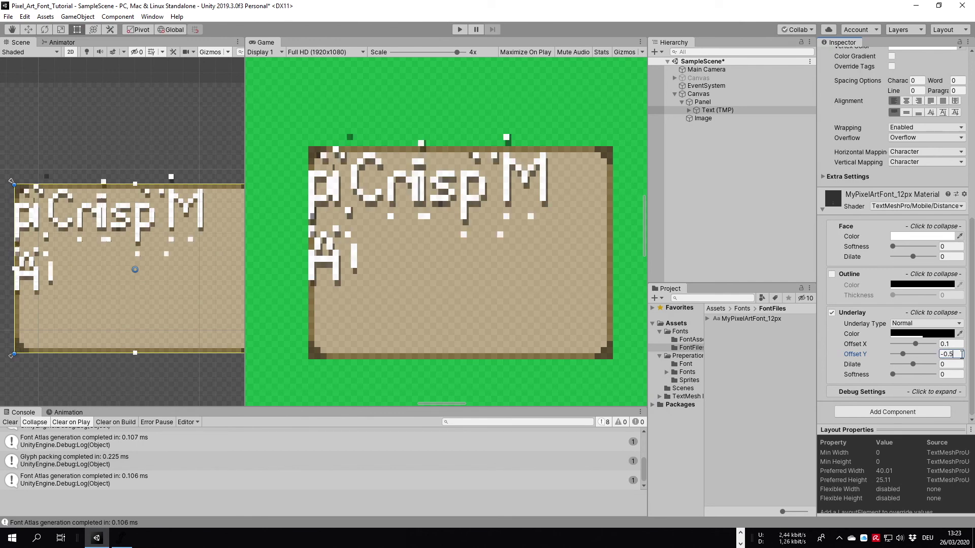
click(952, 344)
text(0.5)
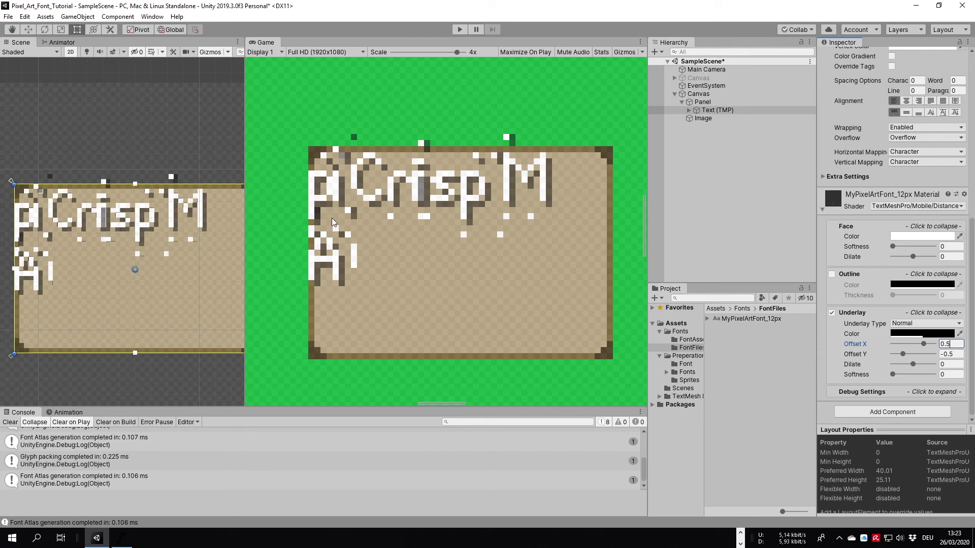
Step: Open the TextMeshPro Font Asset Creator, set Padding to 4 and generate the font atlas for MyPixelArtFont_12px
click(152, 17)
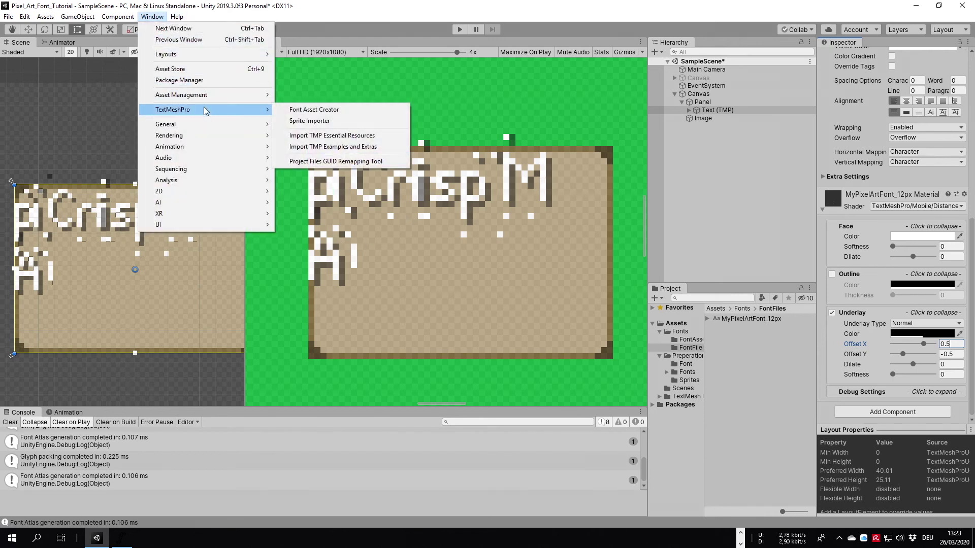
mouse_move(211, 110)
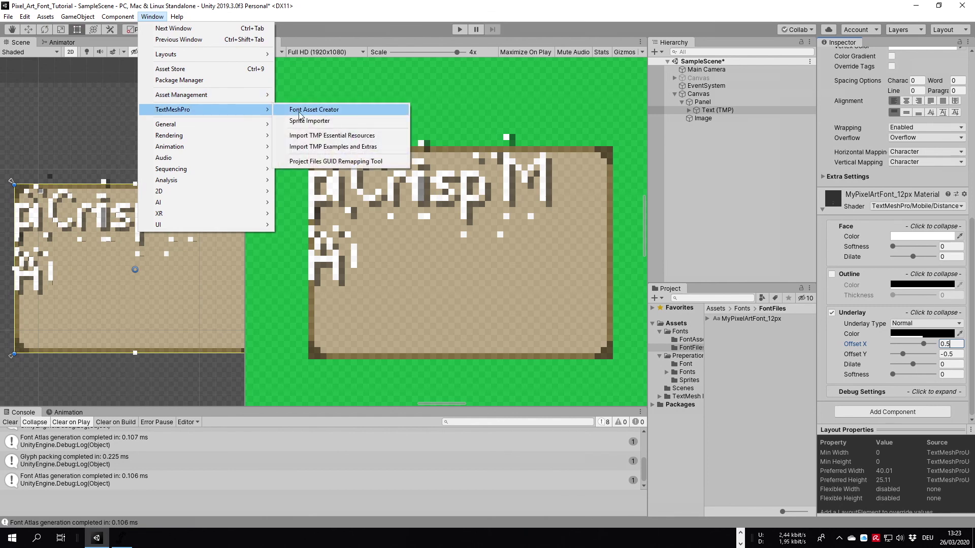
click(312, 109)
click(155, 110)
text(1)
double_click(155, 109)
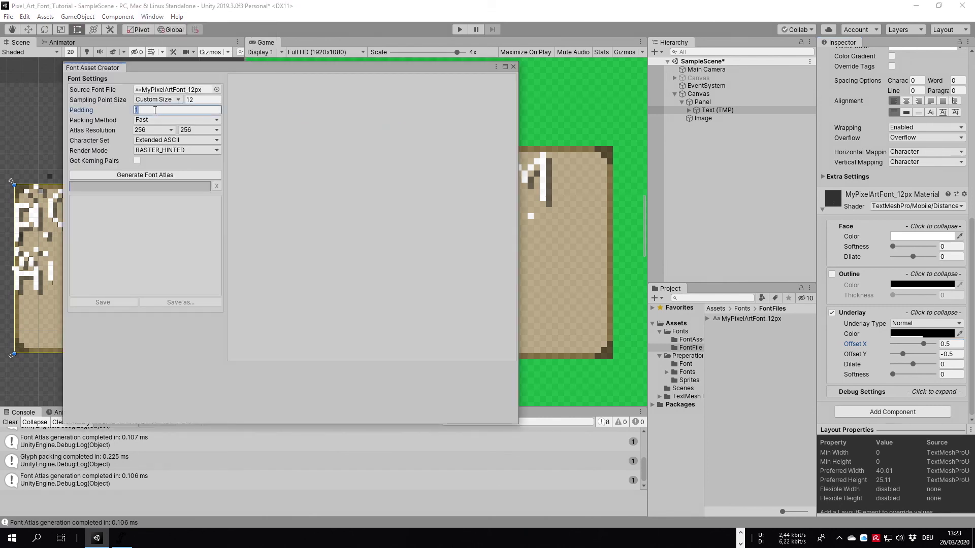
text(4)
click(147, 175)
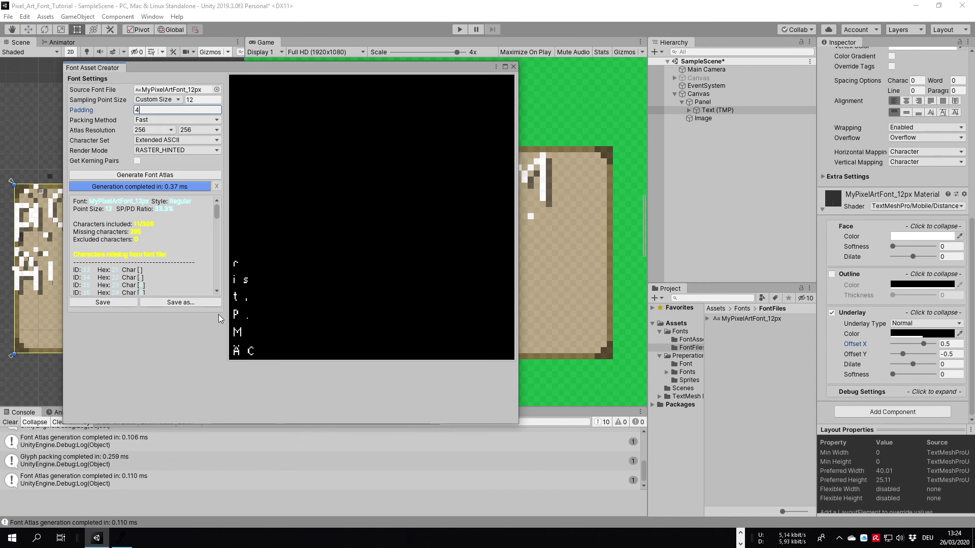
Step: Save the font asset over MyPixelArtFont_12px.asset in the FontAssets folder and close the Font Asset Creator
click(185, 303)
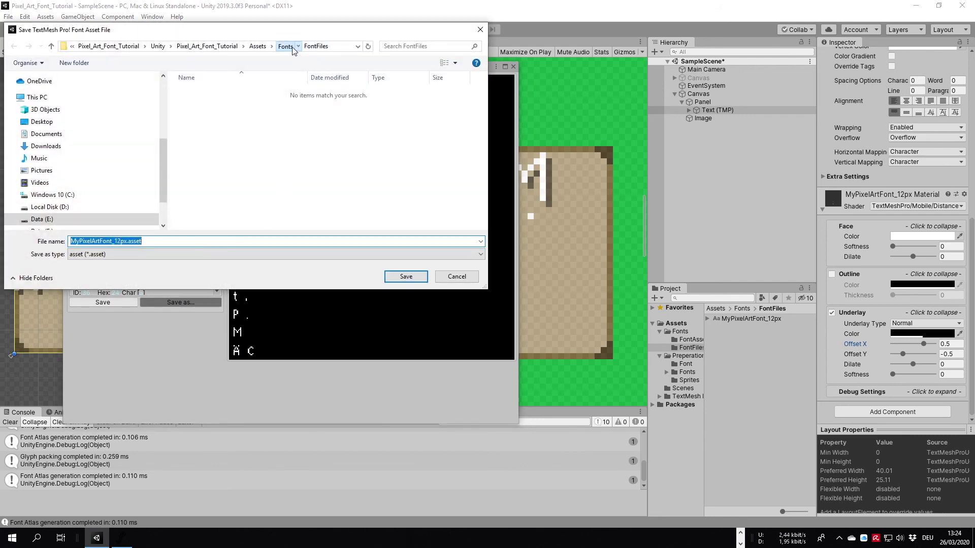
click(287, 47)
double_click(223, 93)
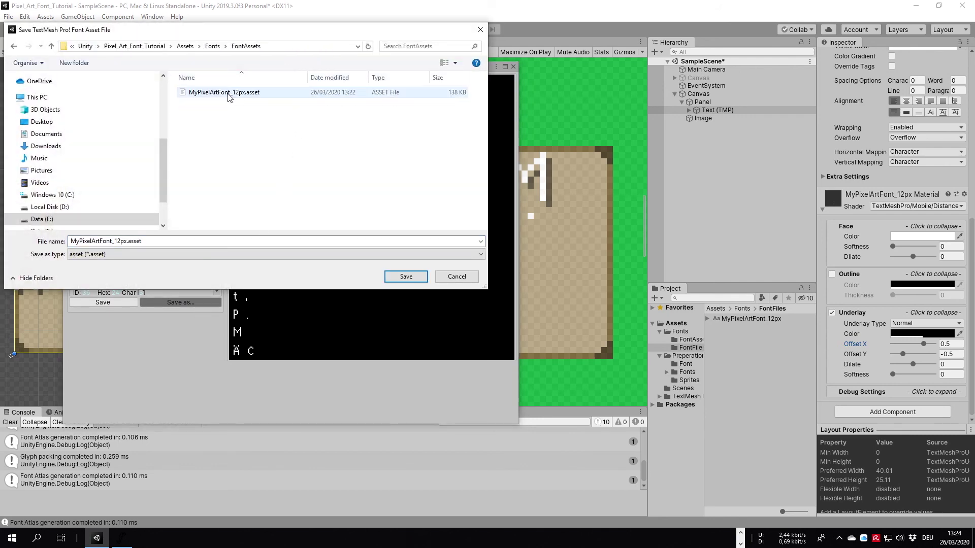
click(399, 278)
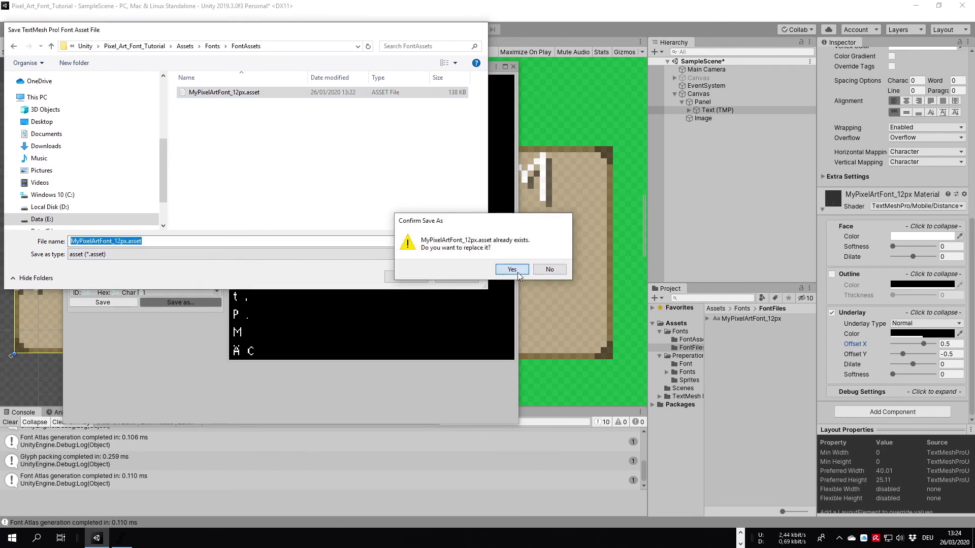
click(516, 272)
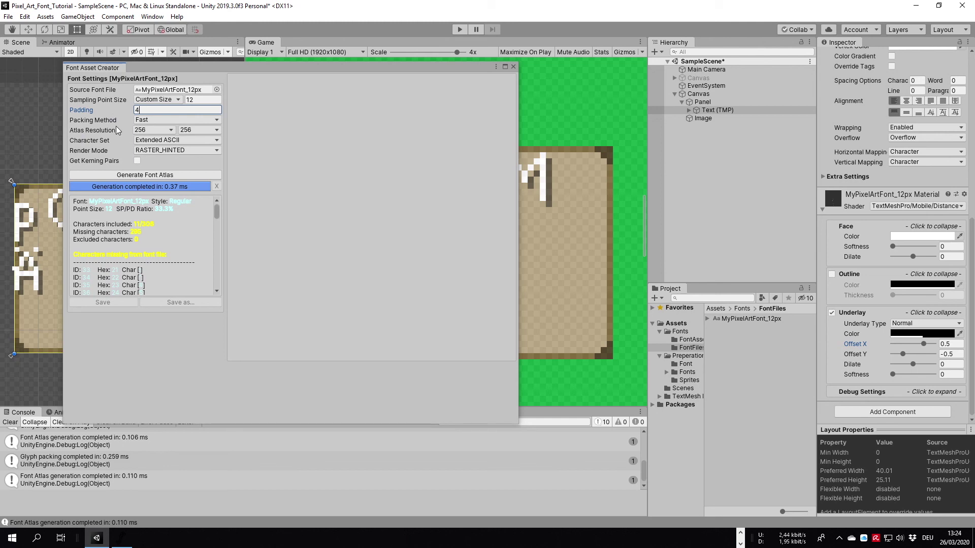
text(4)
click(514, 66)
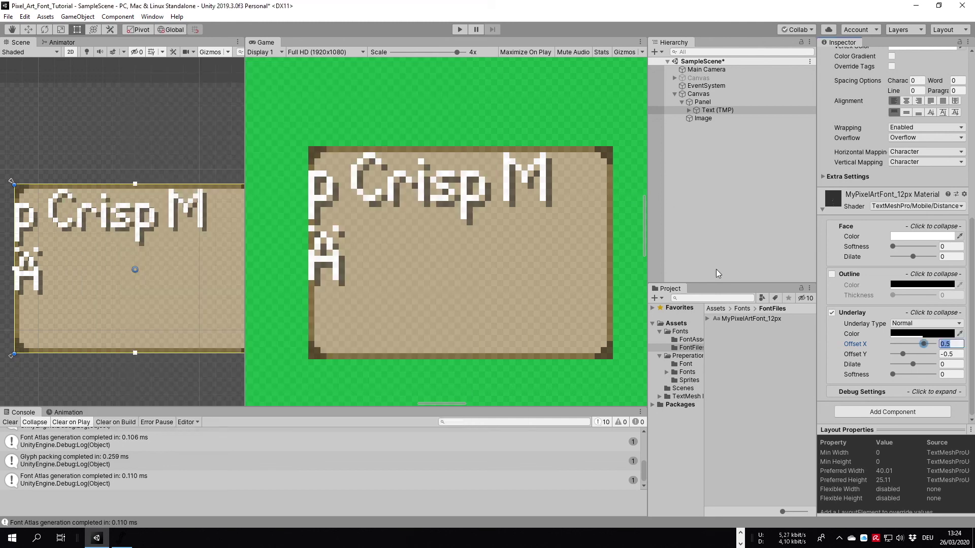
Step: Examine the Text (TMP) object's underlay settings and how the shadow aligns with the pixel grid up close
click(767, 363)
click(760, 318)
click(721, 111)
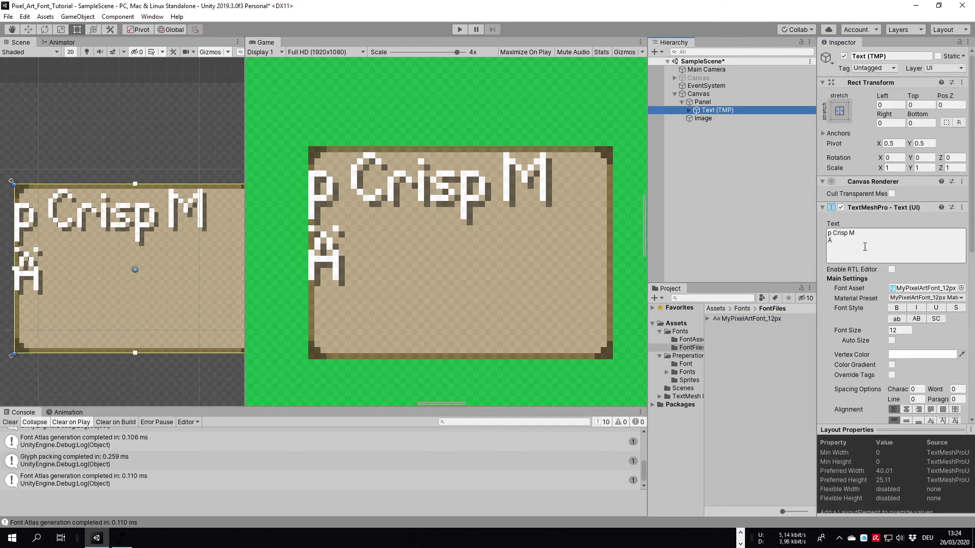
scroll(848, 240, down, 3)
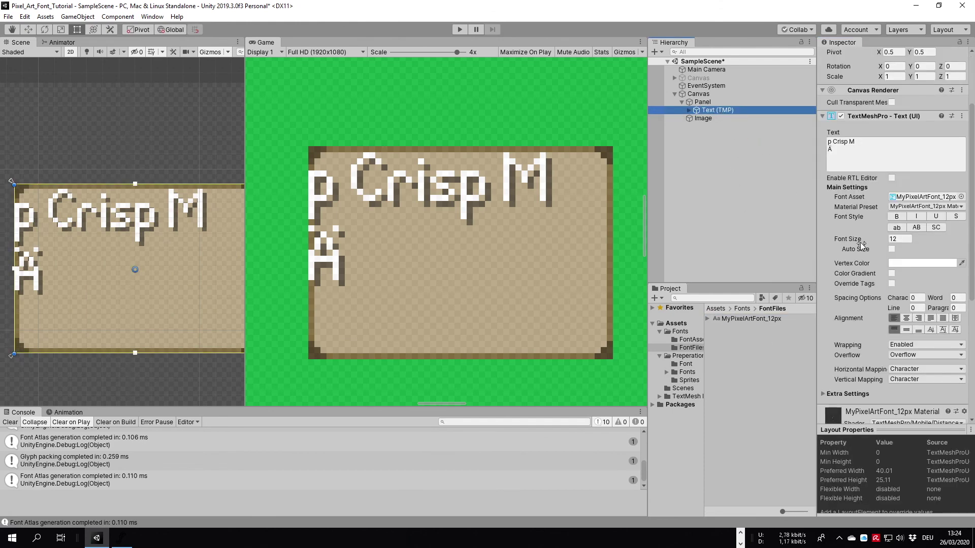
scroll(862, 245, down, 3)
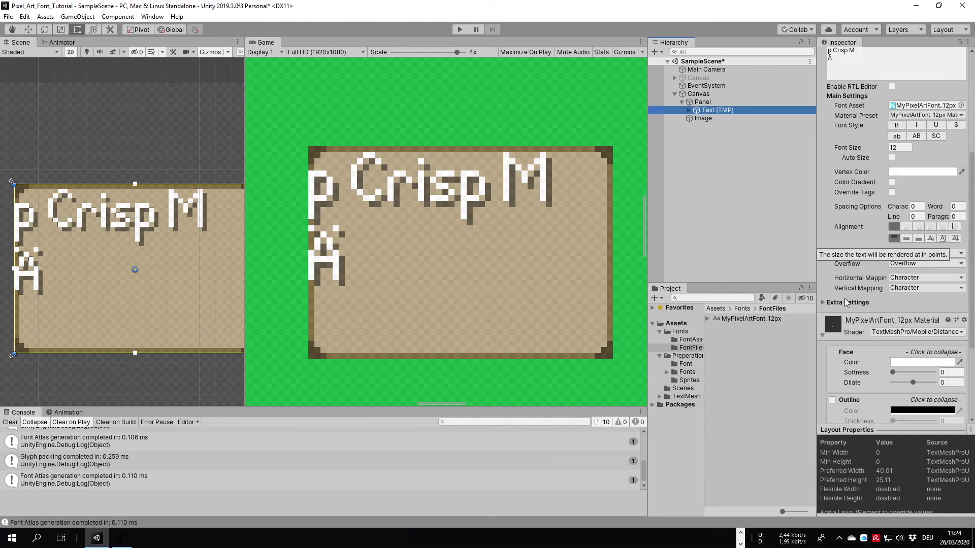
scroll(884, 321, down, 4)
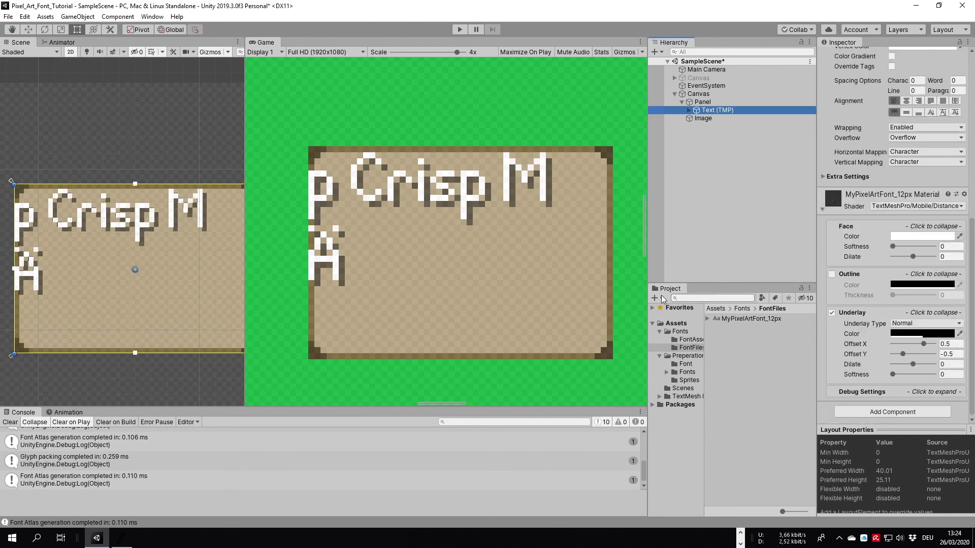
click(952, 354)
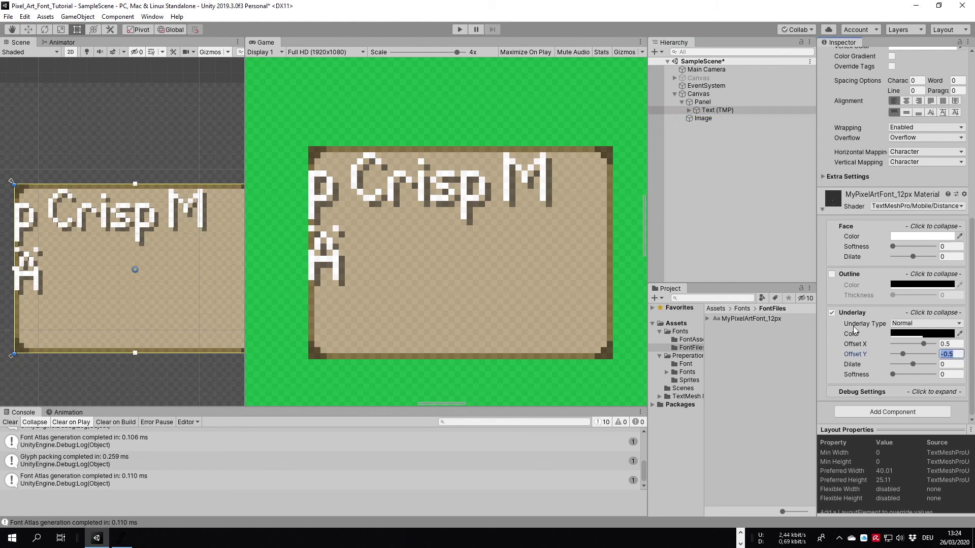
scroll(440, 186, up, 2)
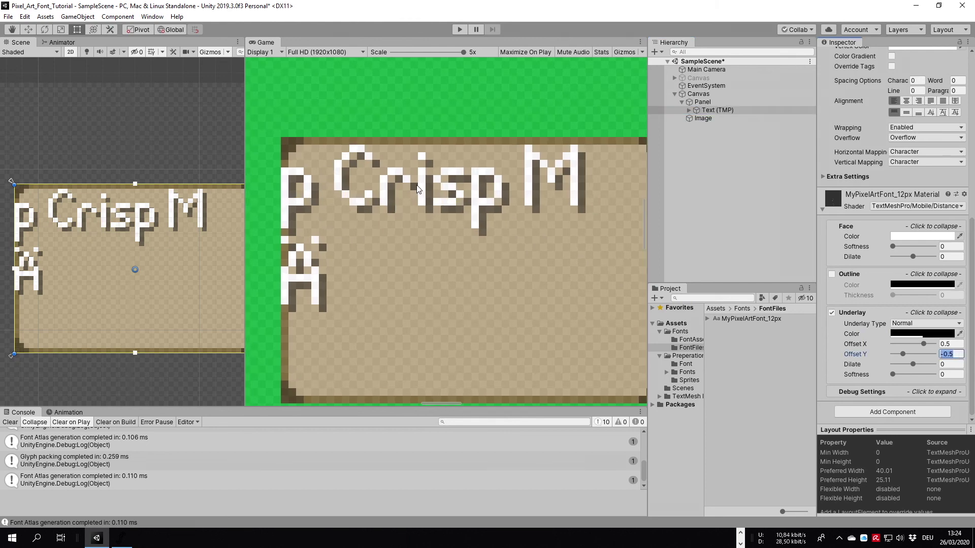
scroll(100, 264, up, 6)
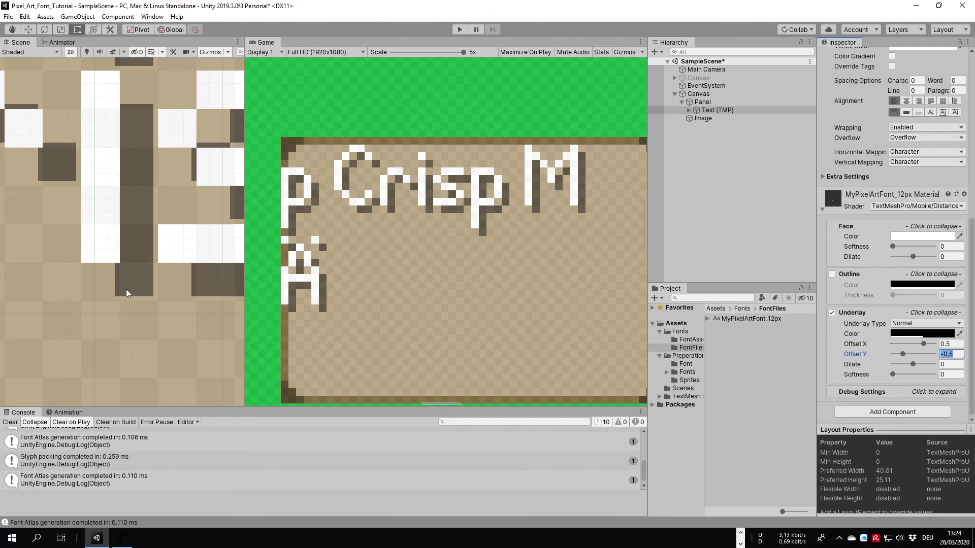
scroll(121, 282, down, 5)
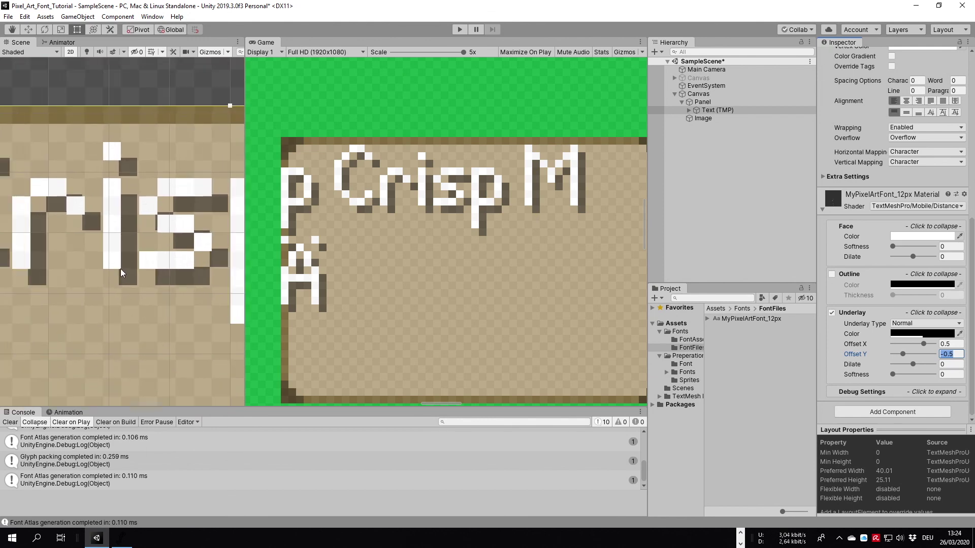
scroll(139, 239, down, 2)
middle_drag(79, 219, 111, 181)
middle_drag(148, 230, 85, 213)
scroll(121, 217, down, 1)
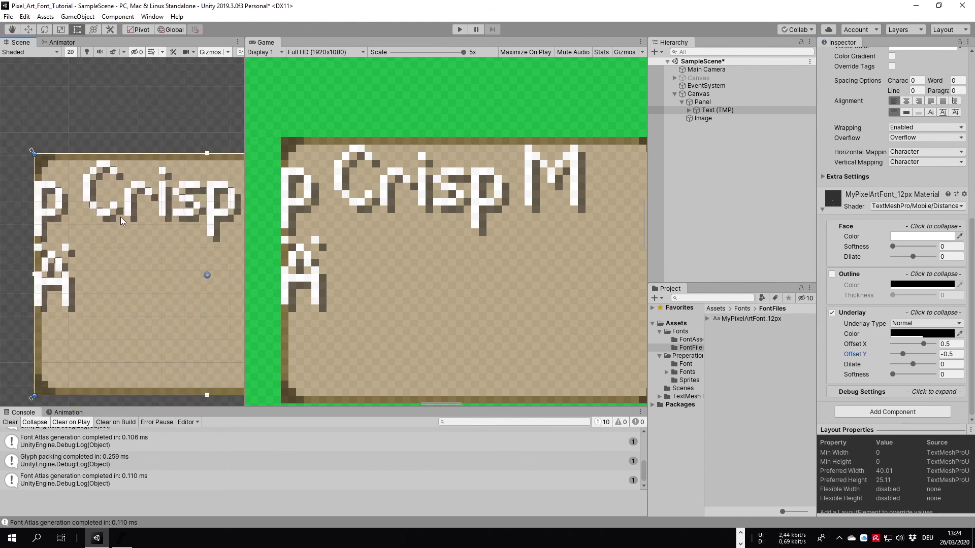
Step: Set the Left, Top, Right and Bottom margins of the Text (TMP) object to 3 in its Extra Settings
click(711, 102)
click(722, 108)
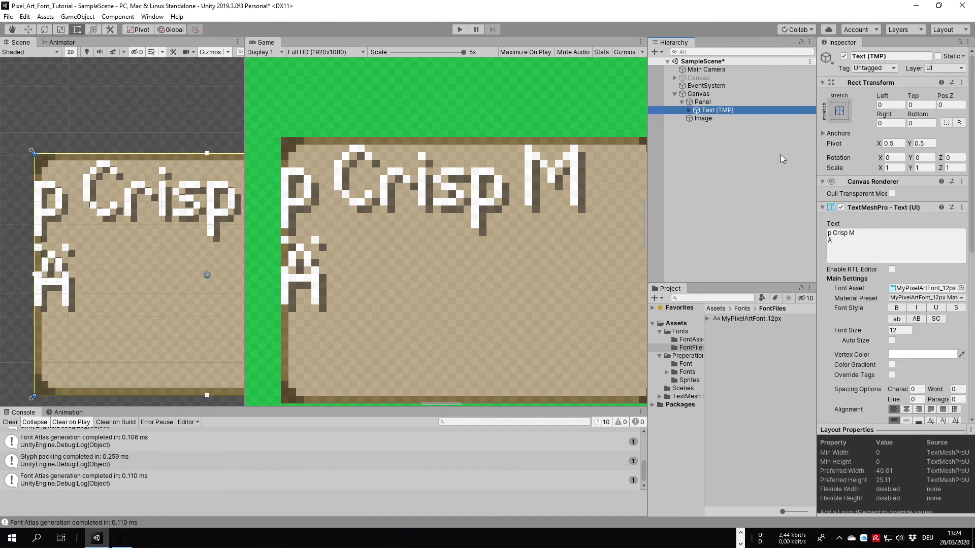
scroll(888, 237, down, 3)
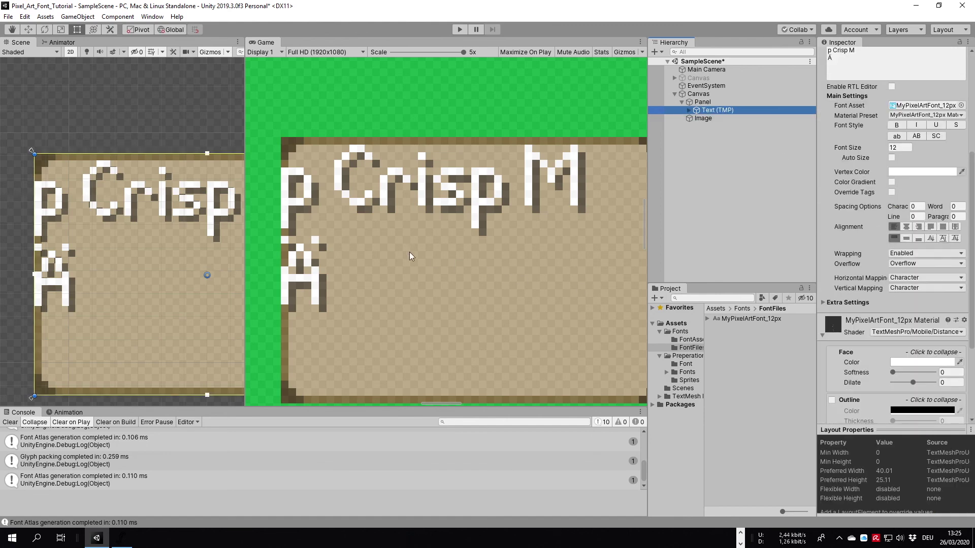
scroll(292, 205, down, 2)
drag(244, 198, 219, 198)
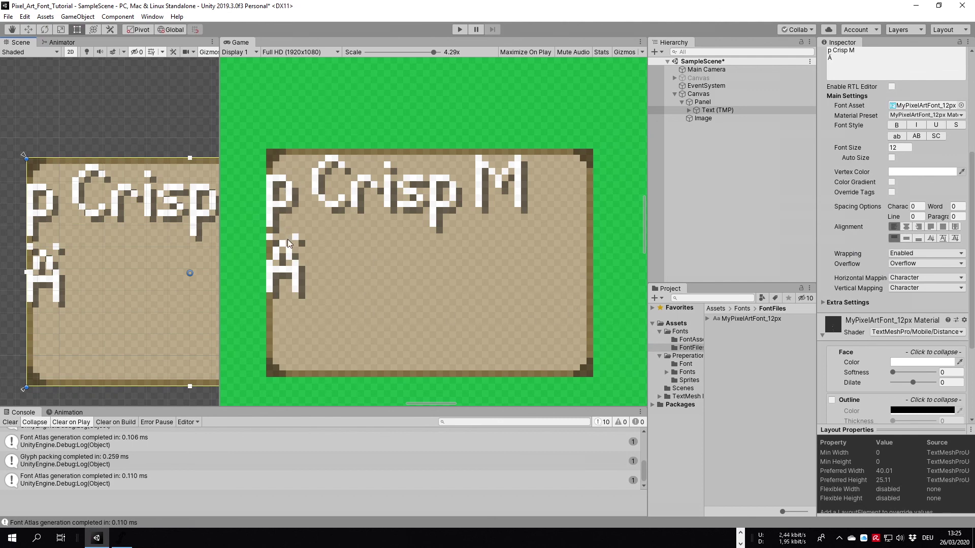
click(848, 303)
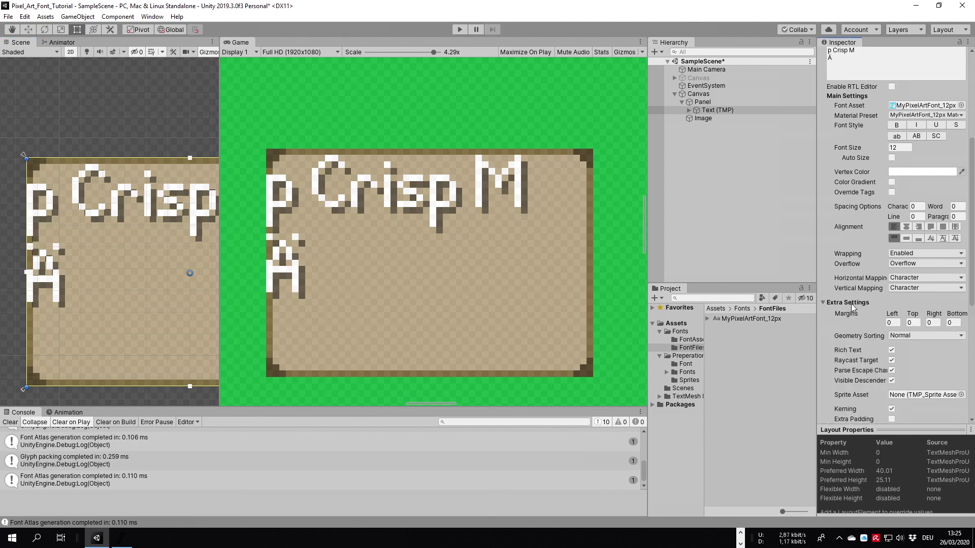
scroll(861, 244, up, 3)
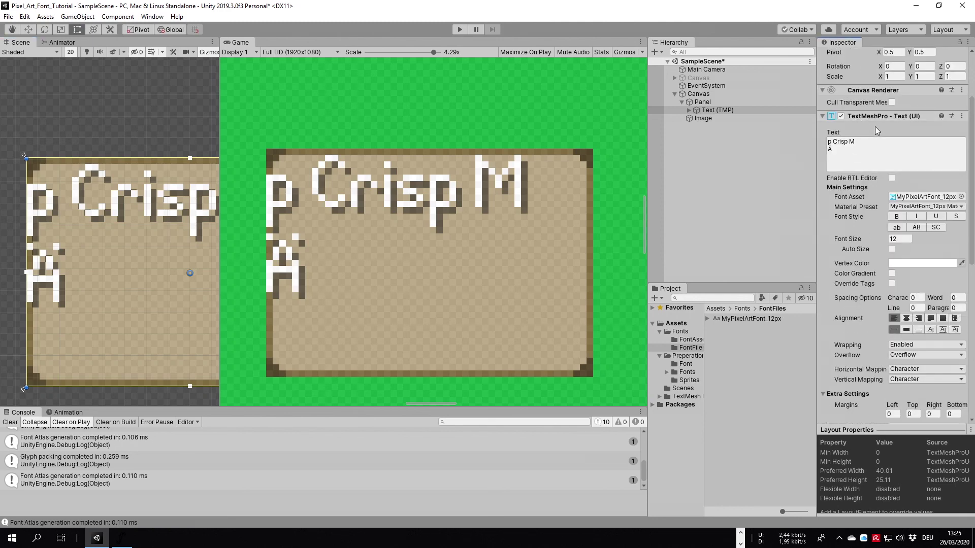
scroll(872, 144, down, 9)
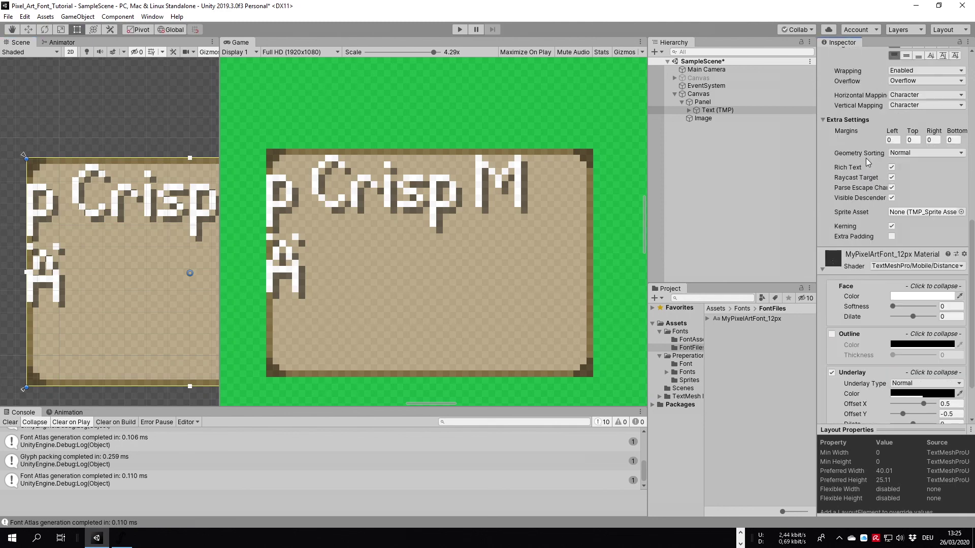
click(893, 140)
text(3)
key(Tab)
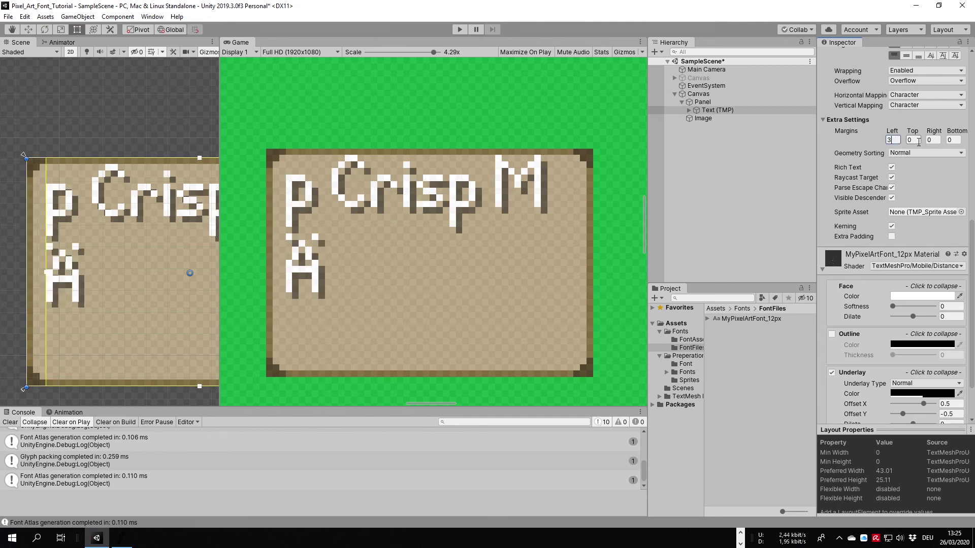
text(3)
key(Tab)
text(3)
key(Tab)
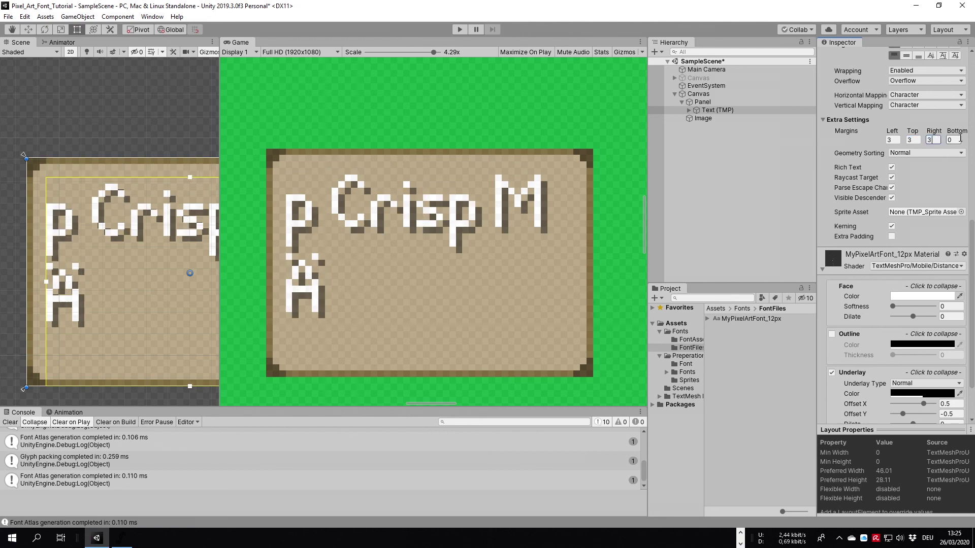
text(3)
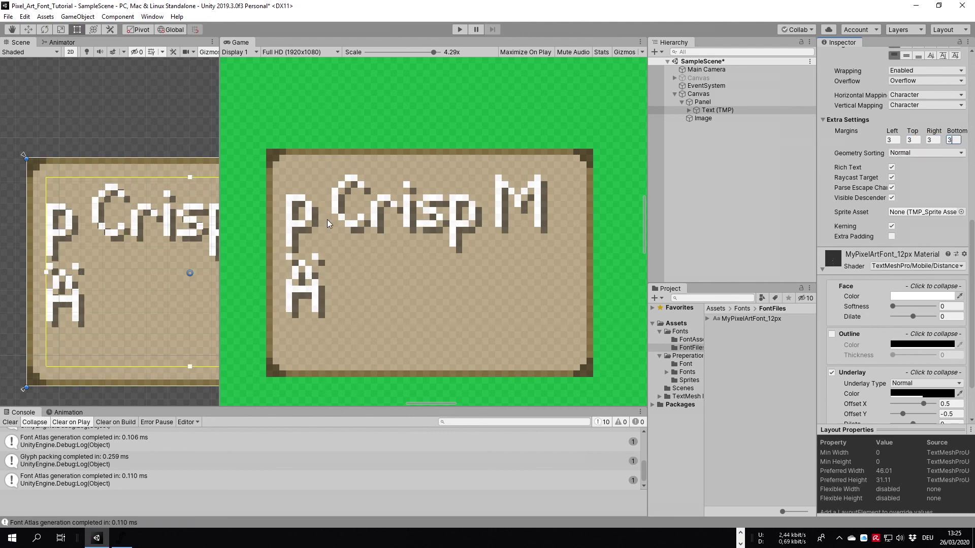
Step: Set the Text (TMP) object's Font Size to 10 and compare its pixel alignment in the Scene and Game views
scroll(272, 215, up, 2)
drag(220, 169, 282, 172)
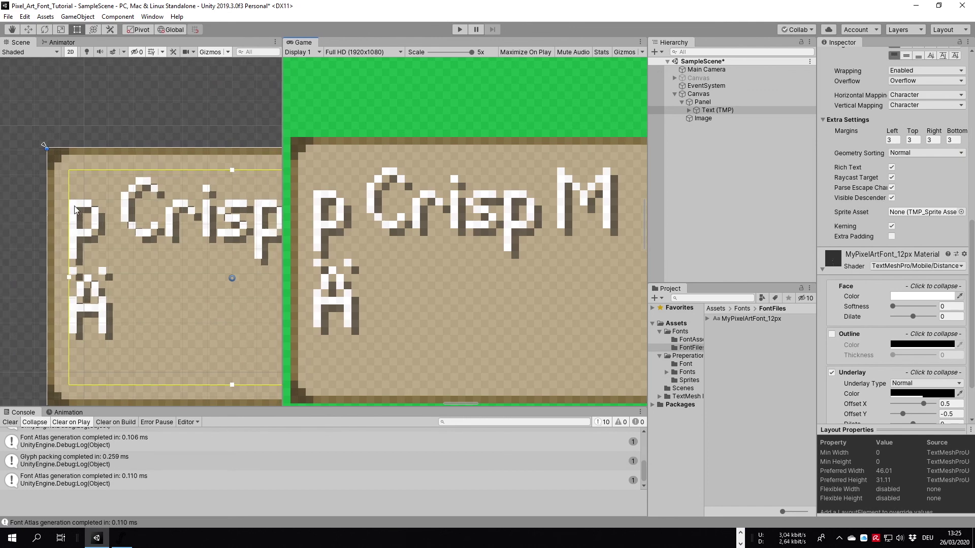
scroll(59, 361, down, 5)
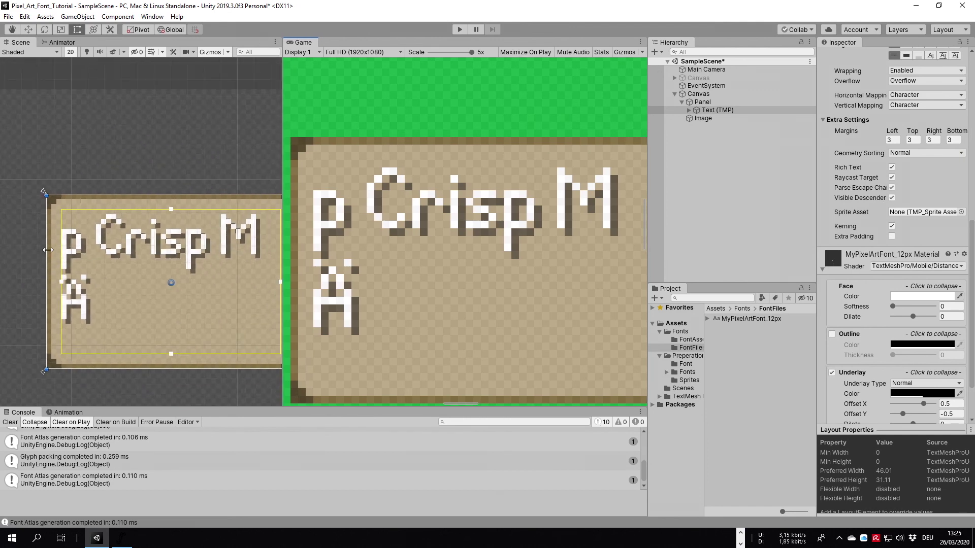
click(716, 110)
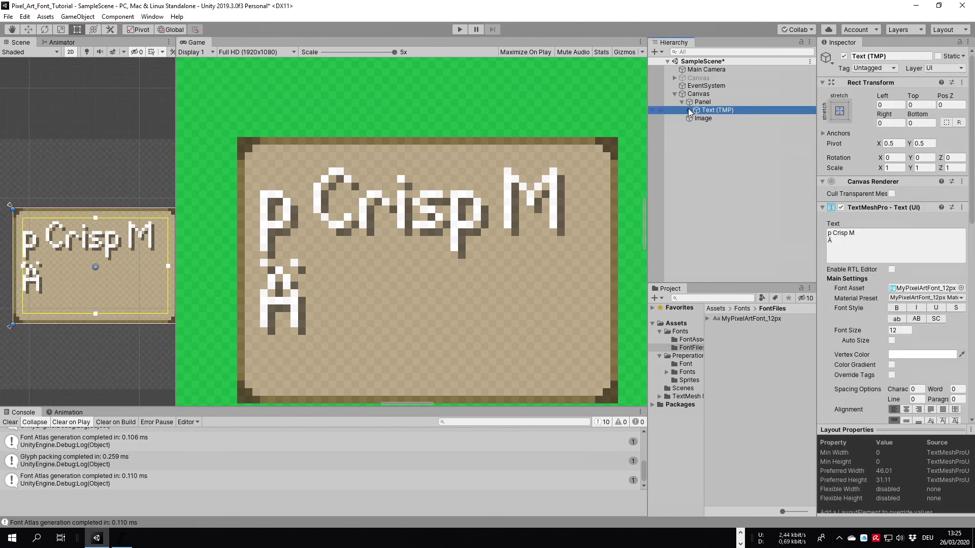
click(905, 331)
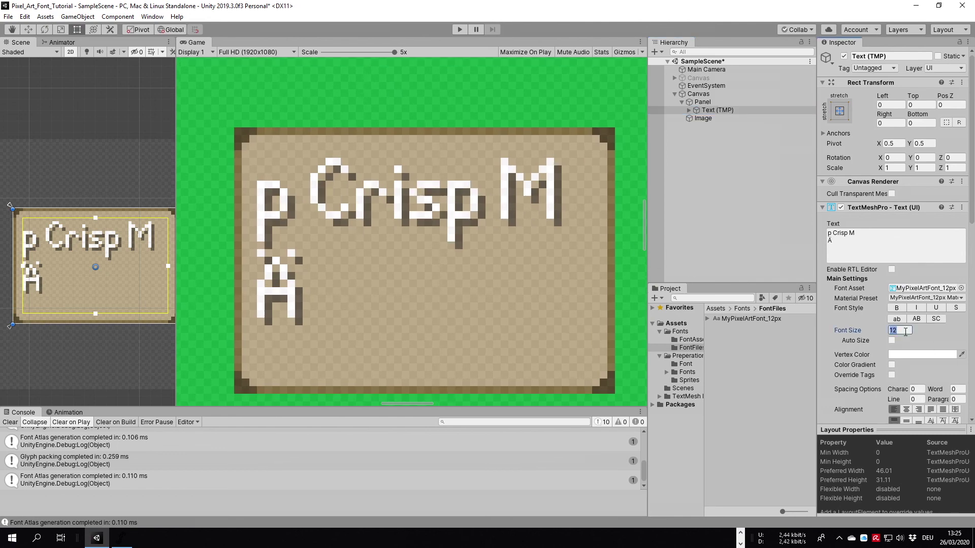
text(10)
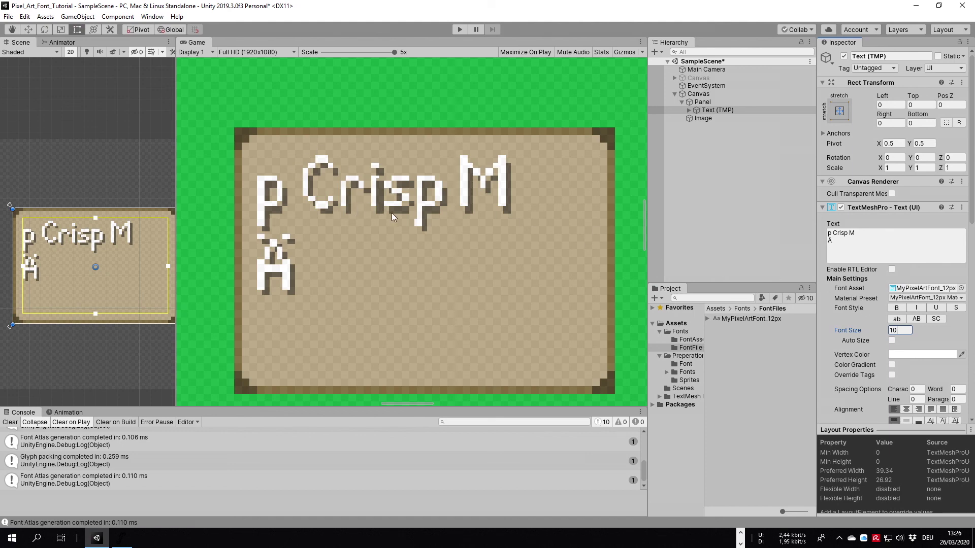
click(184, 131)
drag(176, 131, 229, 131)
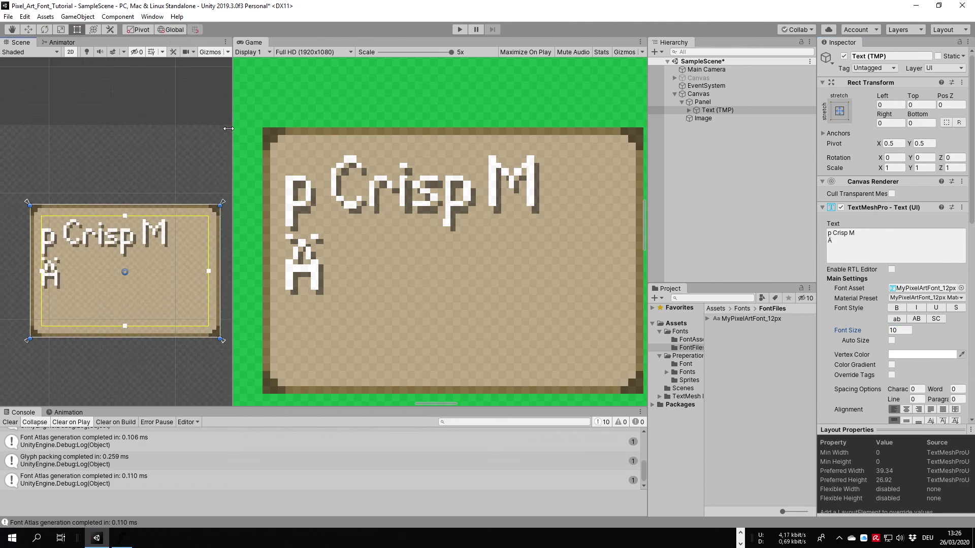
scroll(56, 200, up, 4)
scroll(69, 224, up, 1)
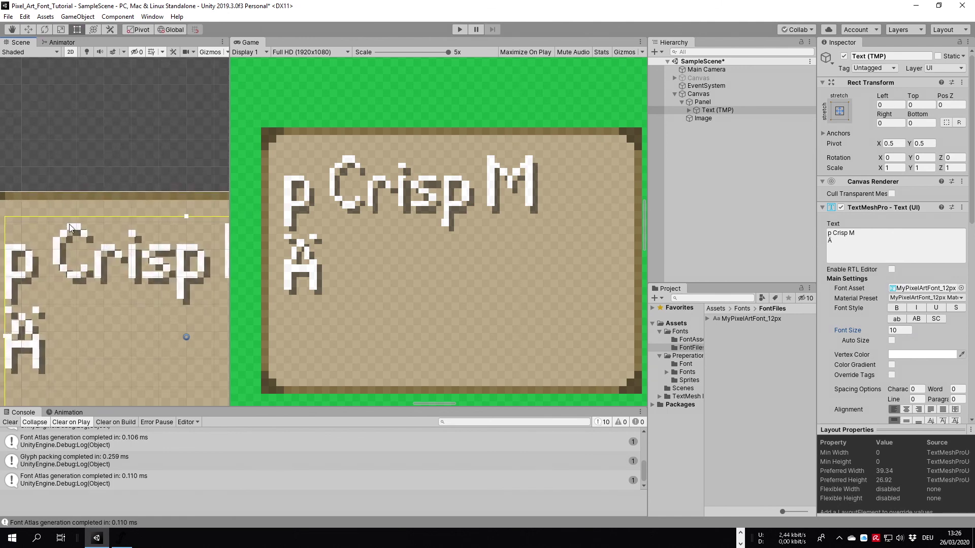
Step: Set the Text (TMP) object's Font Size to 6 and check how the smaller text fits the panel's pixel grid
click(906, 331)
text(6)
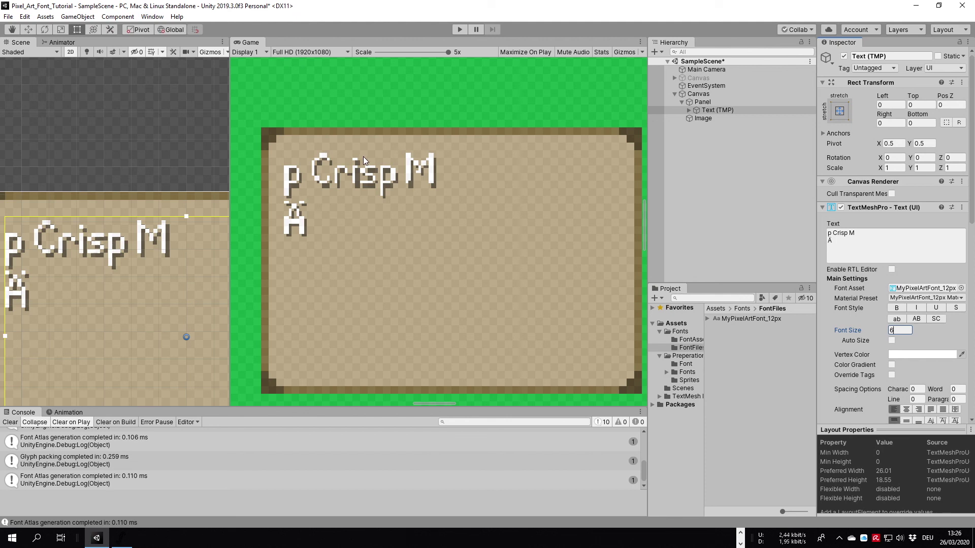
drag(229, 134, 239, 137)
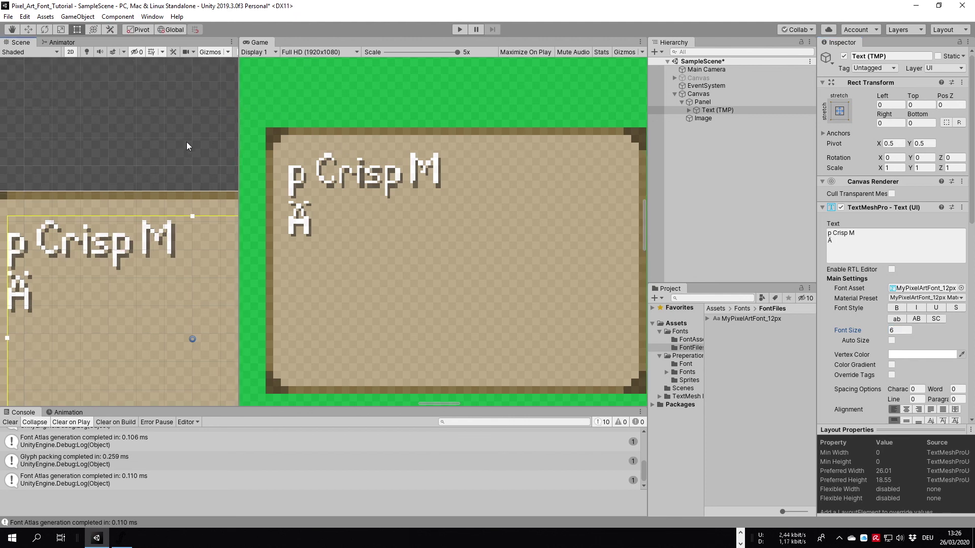
scroll(171, 135, down, 3)
scroll(156, 194, up, 1)
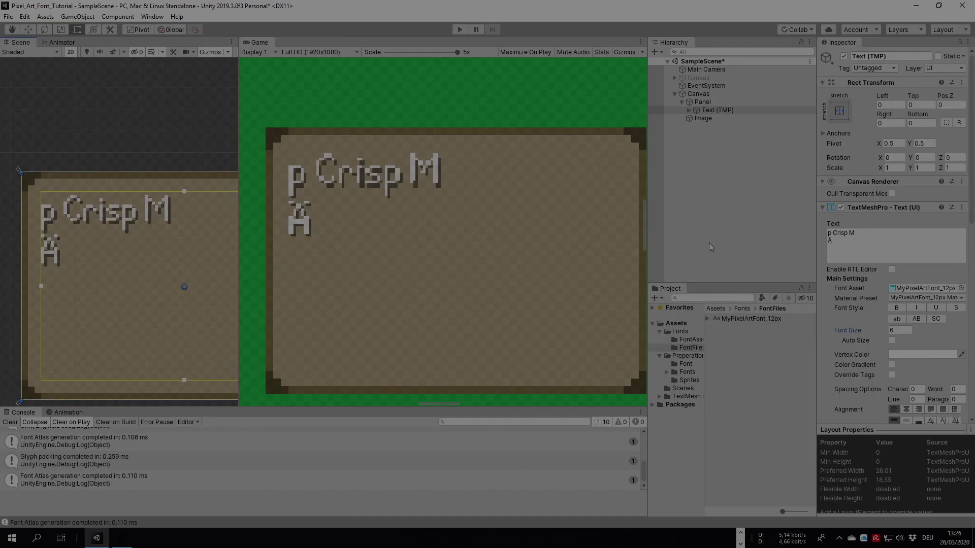